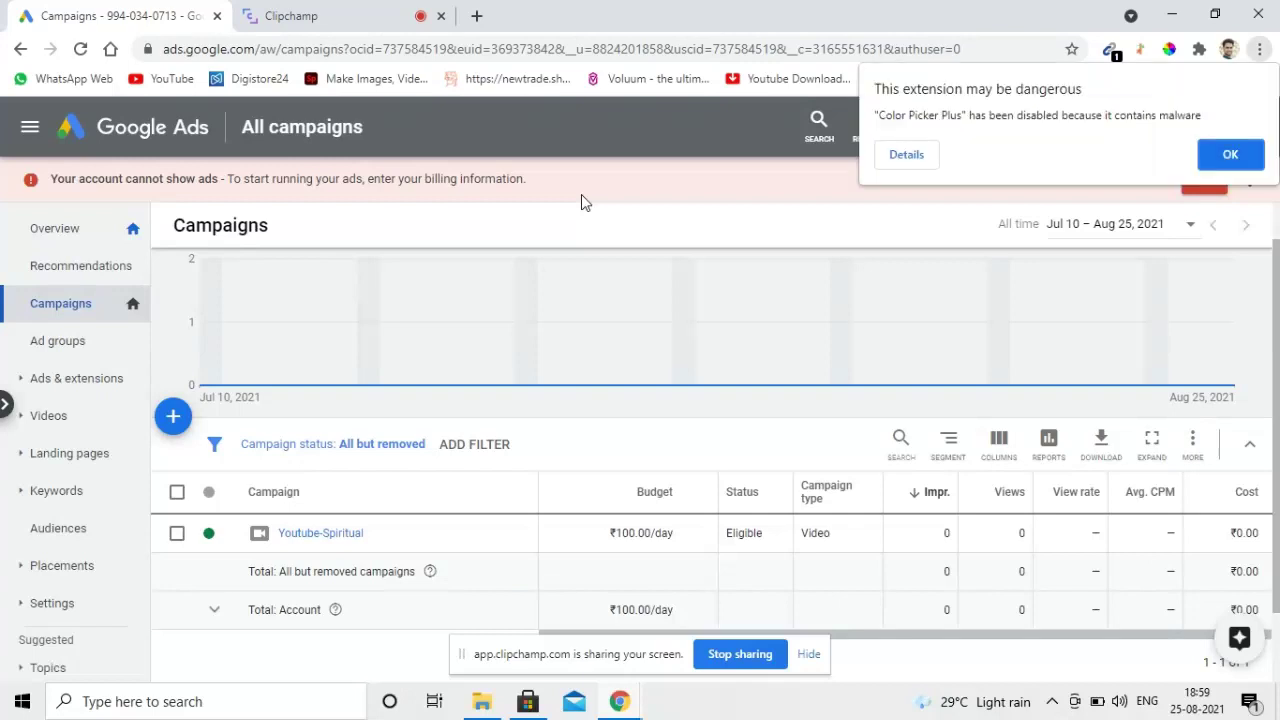
Start a new campaign from the All campaigns page, dismissing the extension, screen-sharing and billing notices
left_click(1229, 157)
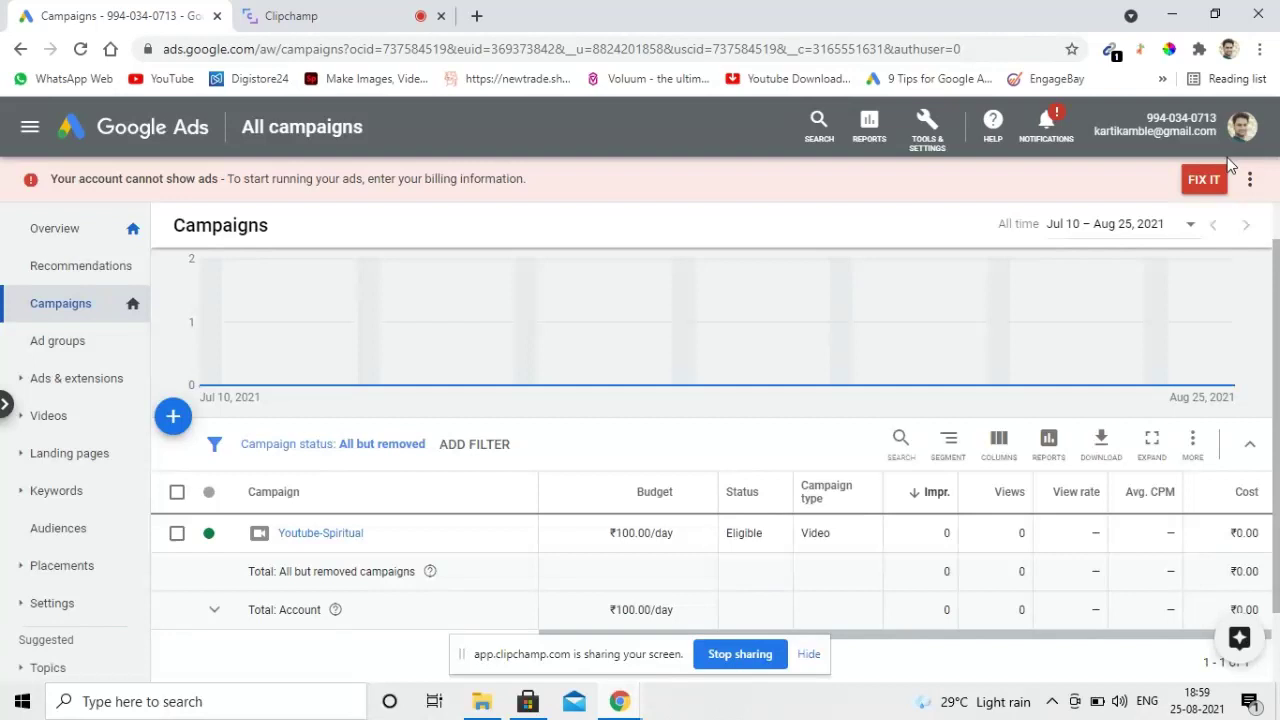
left_click(809, 654)
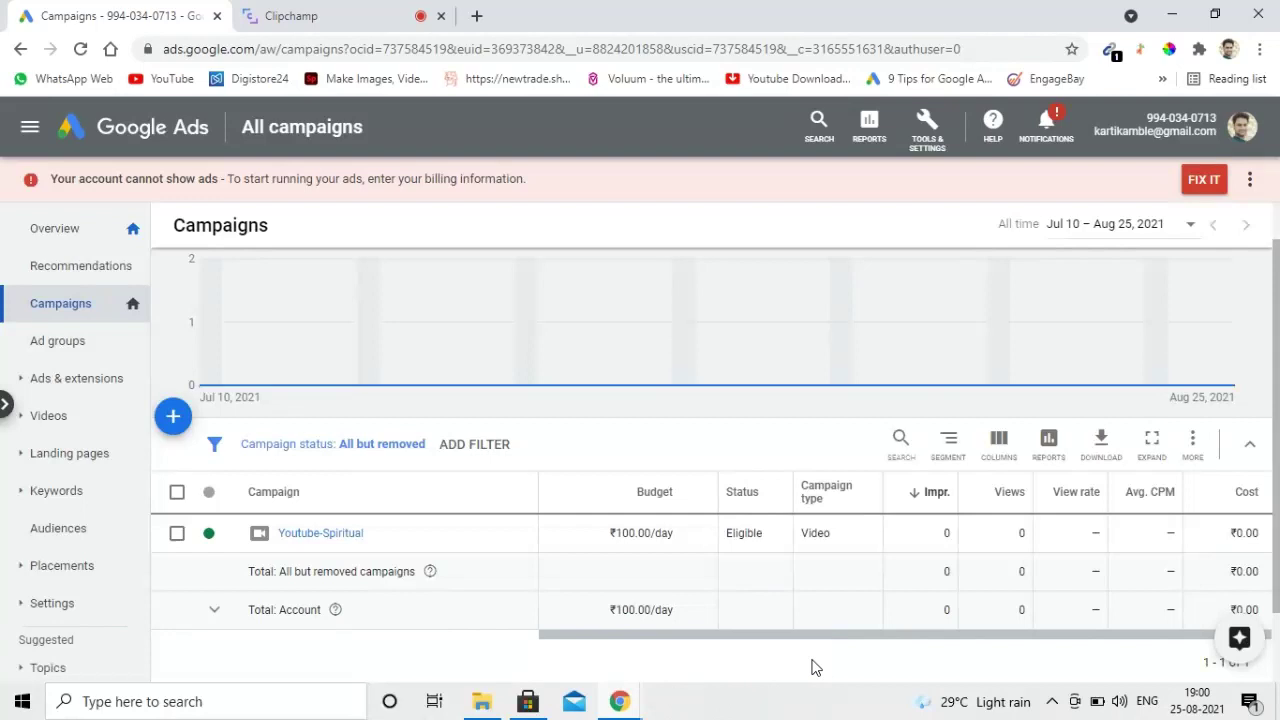
left_click(174, 418)
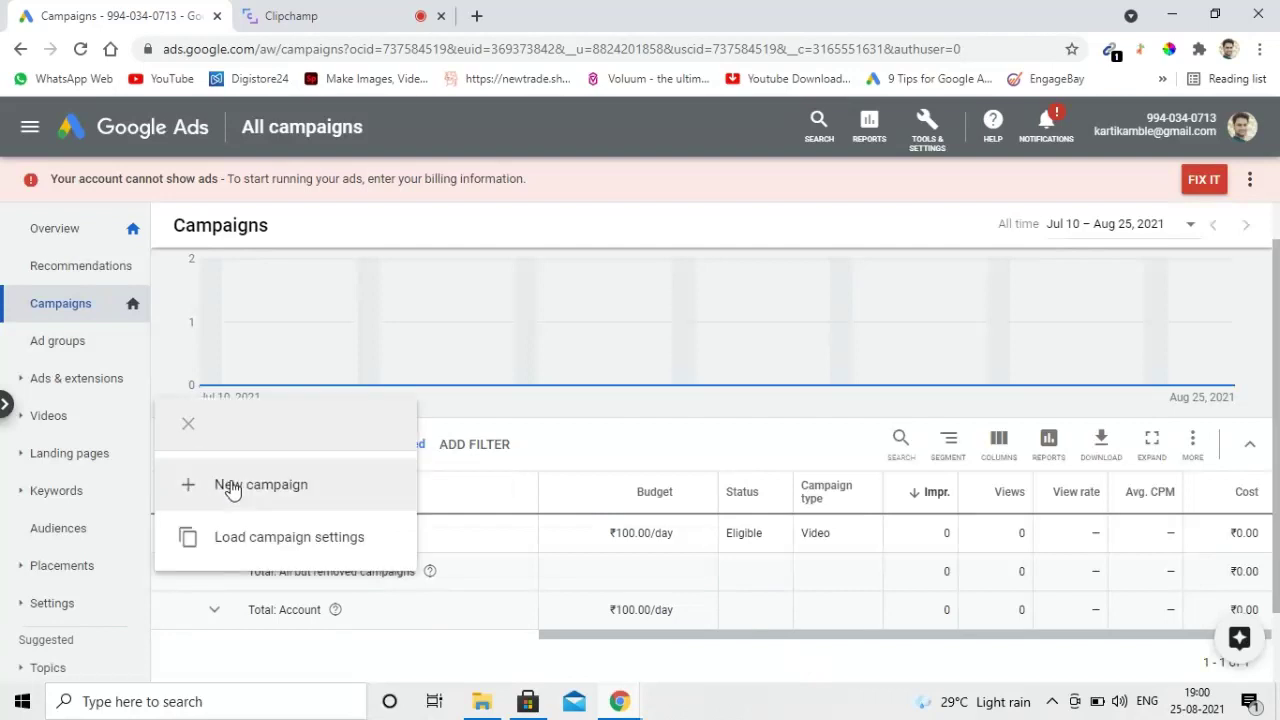
left_click(232, 486)
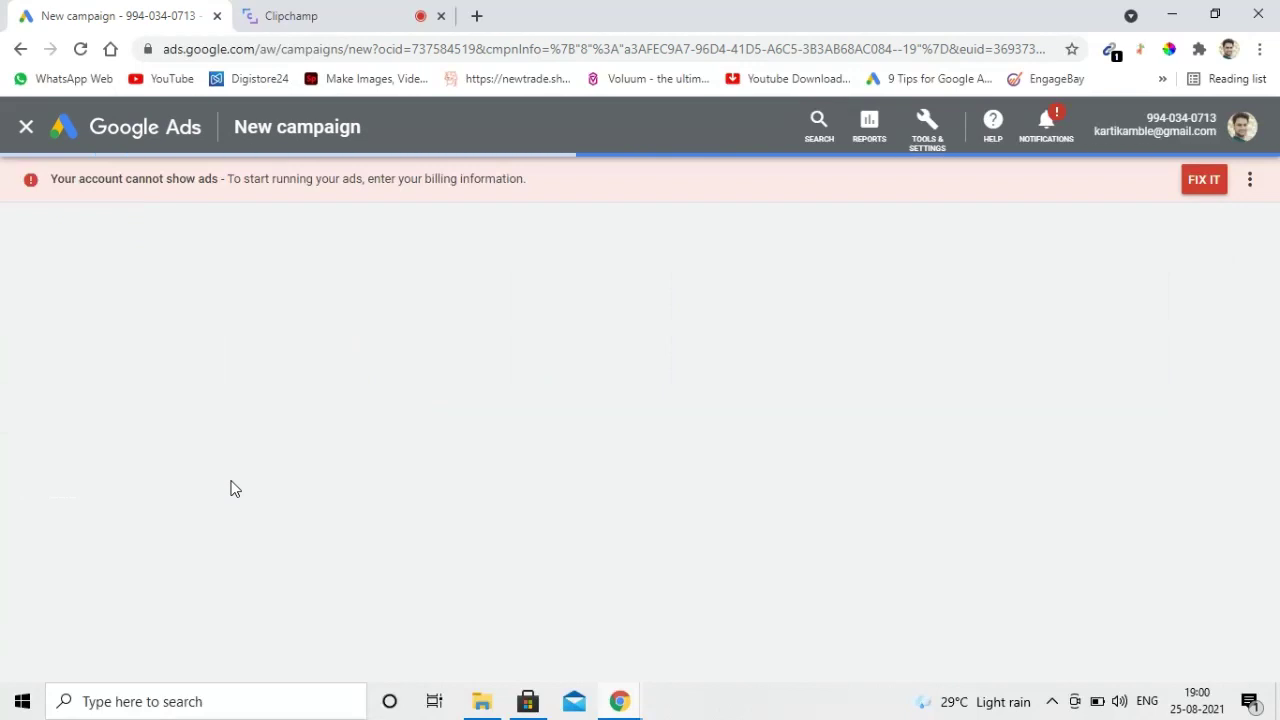
left_click(1249, 186)
left_click(1198, 187)
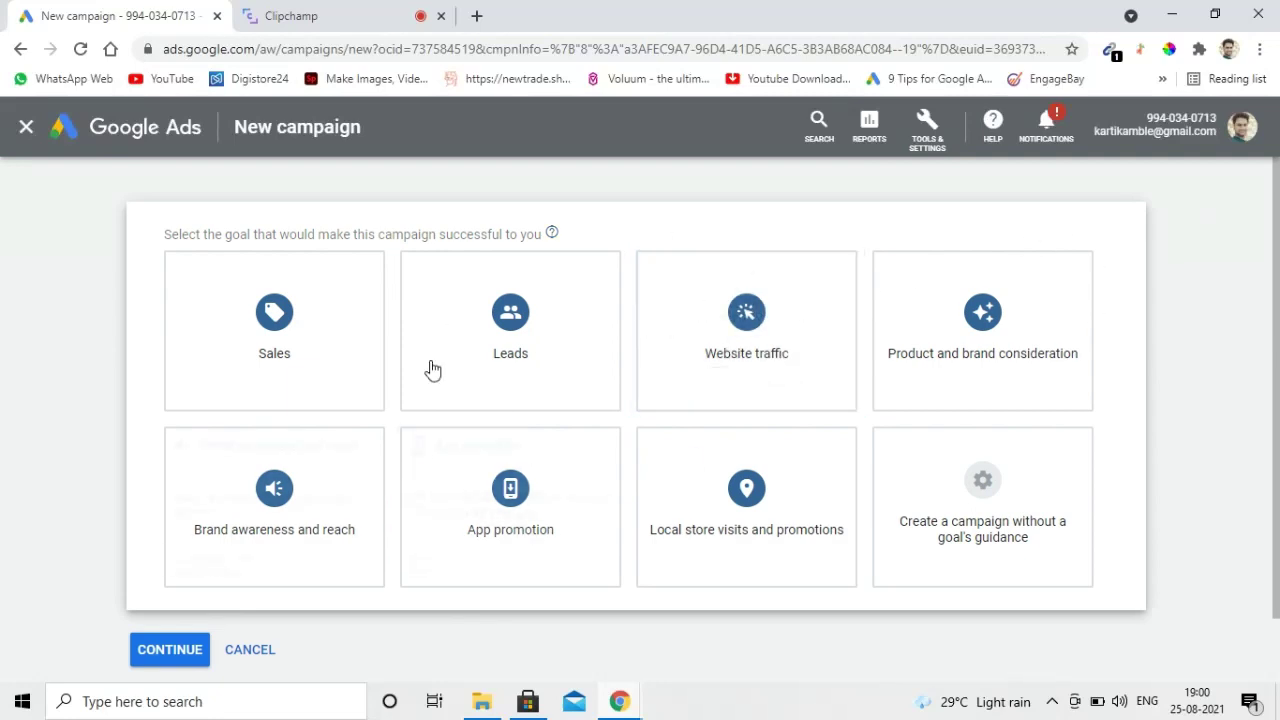
Set up a campaign without a goal's guidance, using the Video type and the Custom video campaign subtype
left_click(1057, 534)
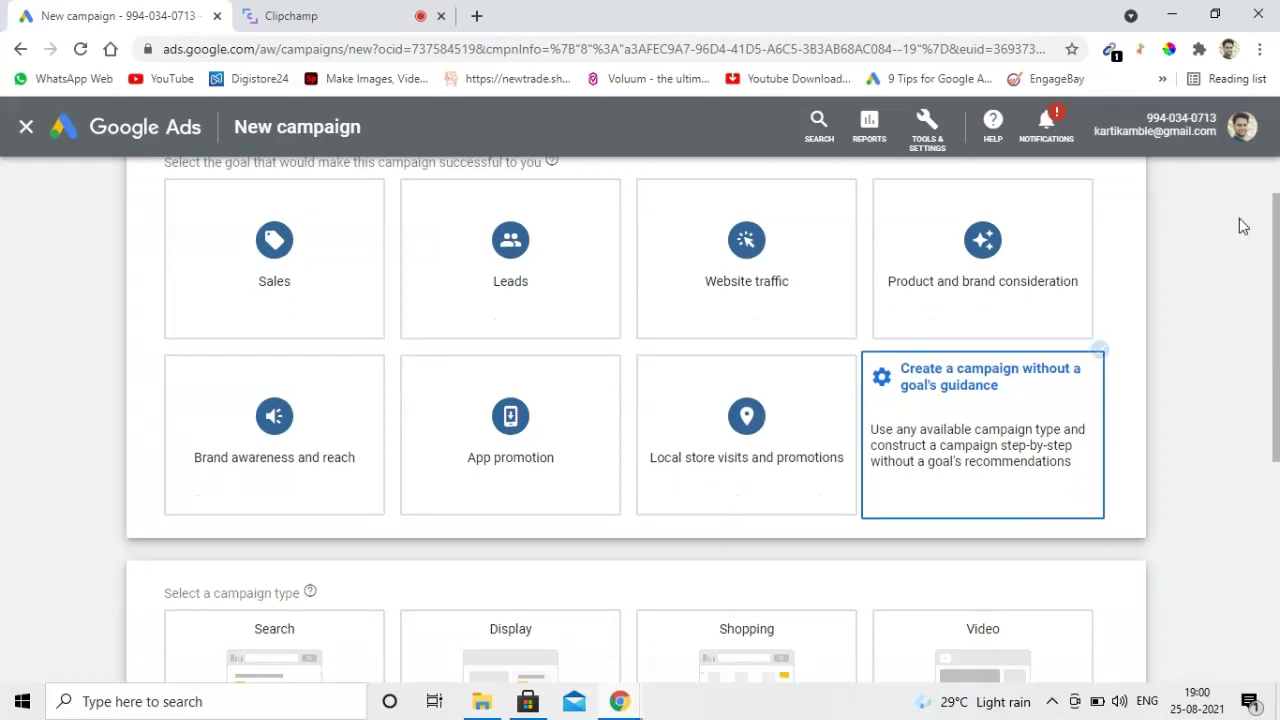
scroll(968, 666, "down", 4)
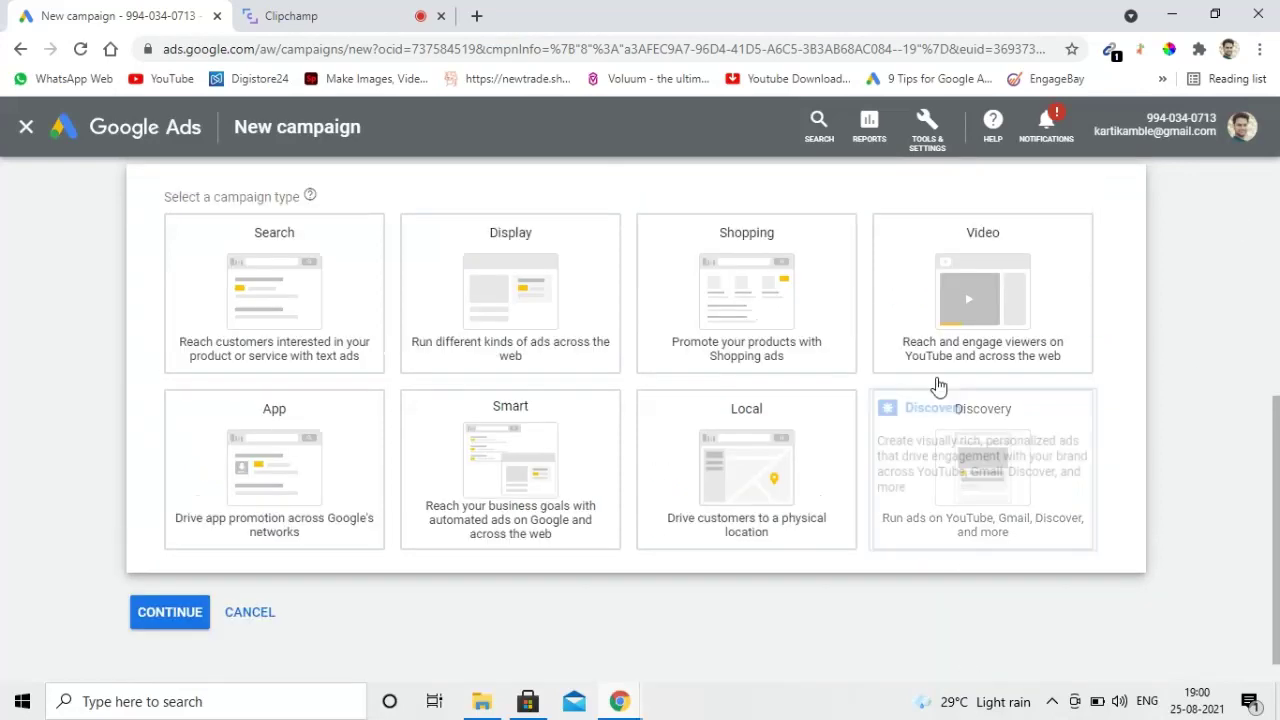
left_click(1003, 337)
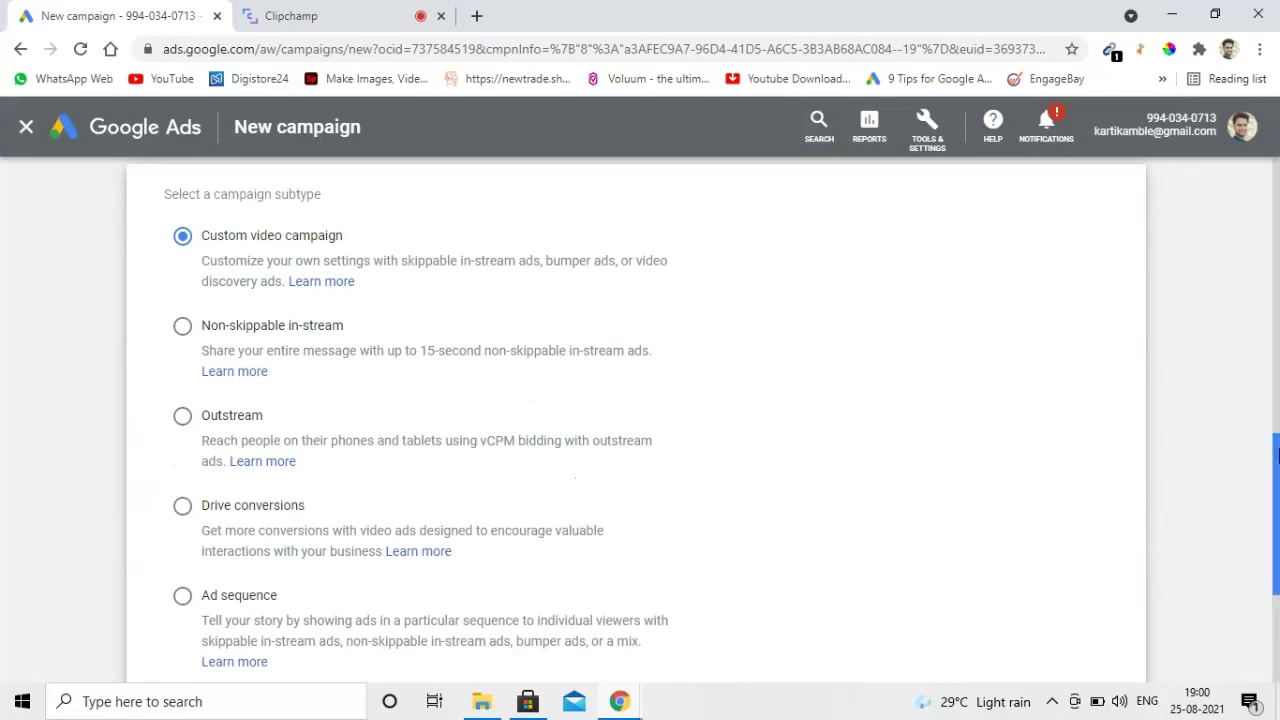
scroll(518, 630, "down", 2)
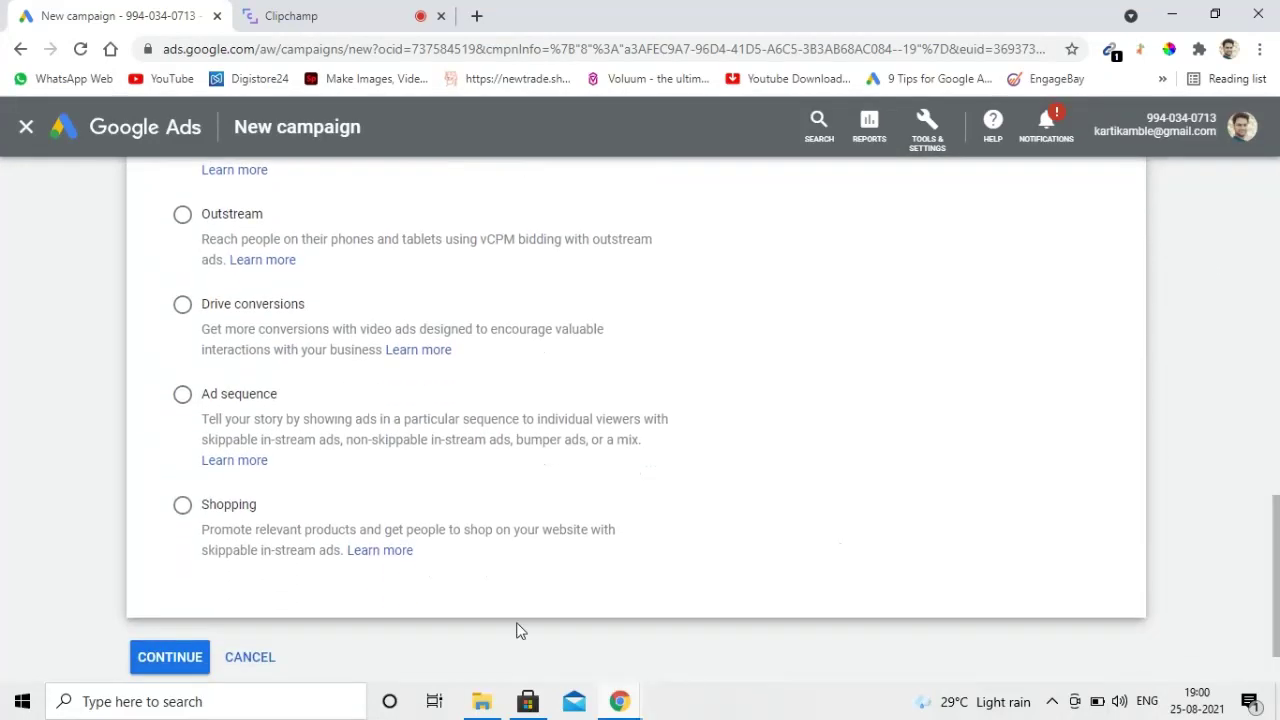
left_click(190, 657)
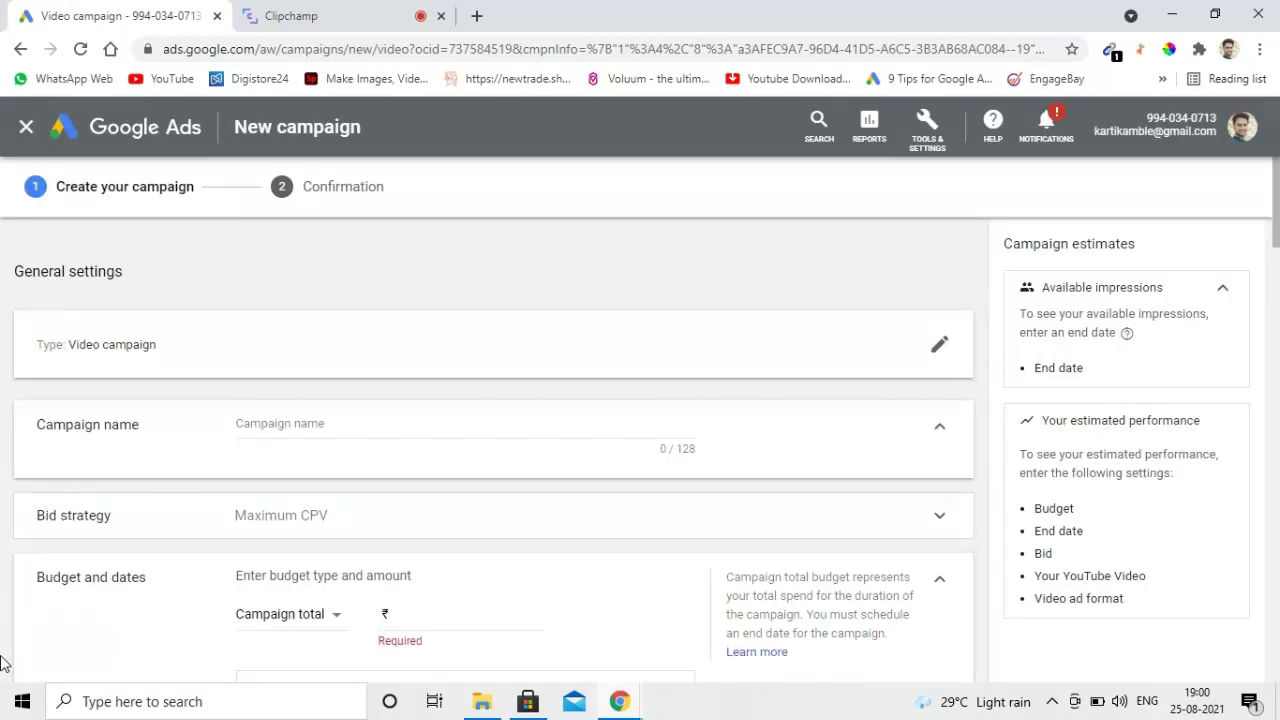
Name the campaign Discovryad1 and stay on the campaign creation page
left_click(414, 425)
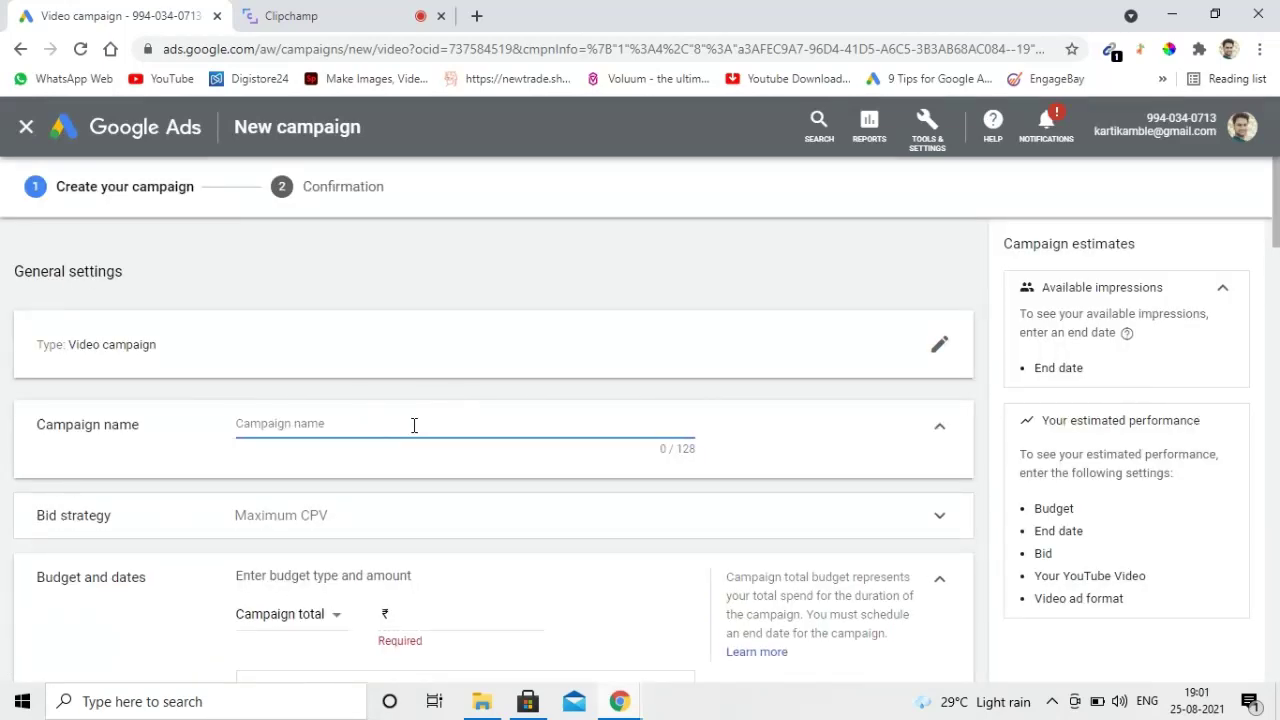
type("Discovryad1")
left_click(985, 403)
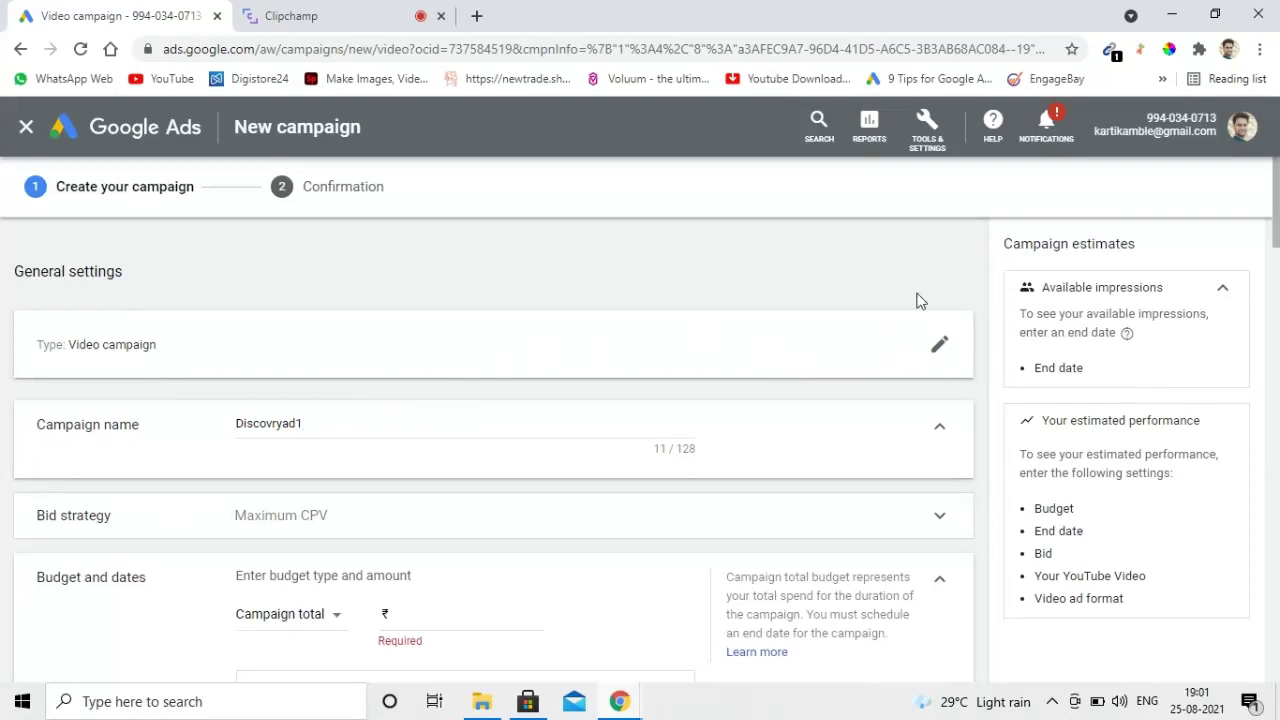
left_click(940, 347)
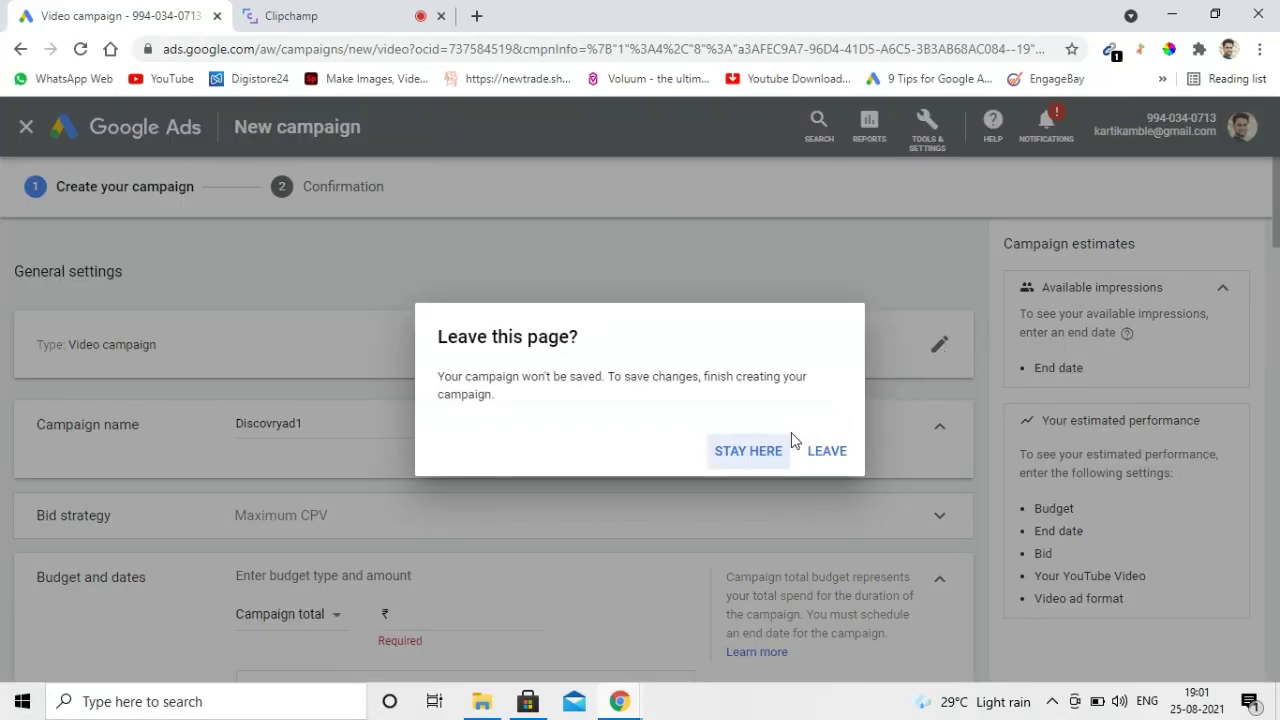
left_click(771, 451)
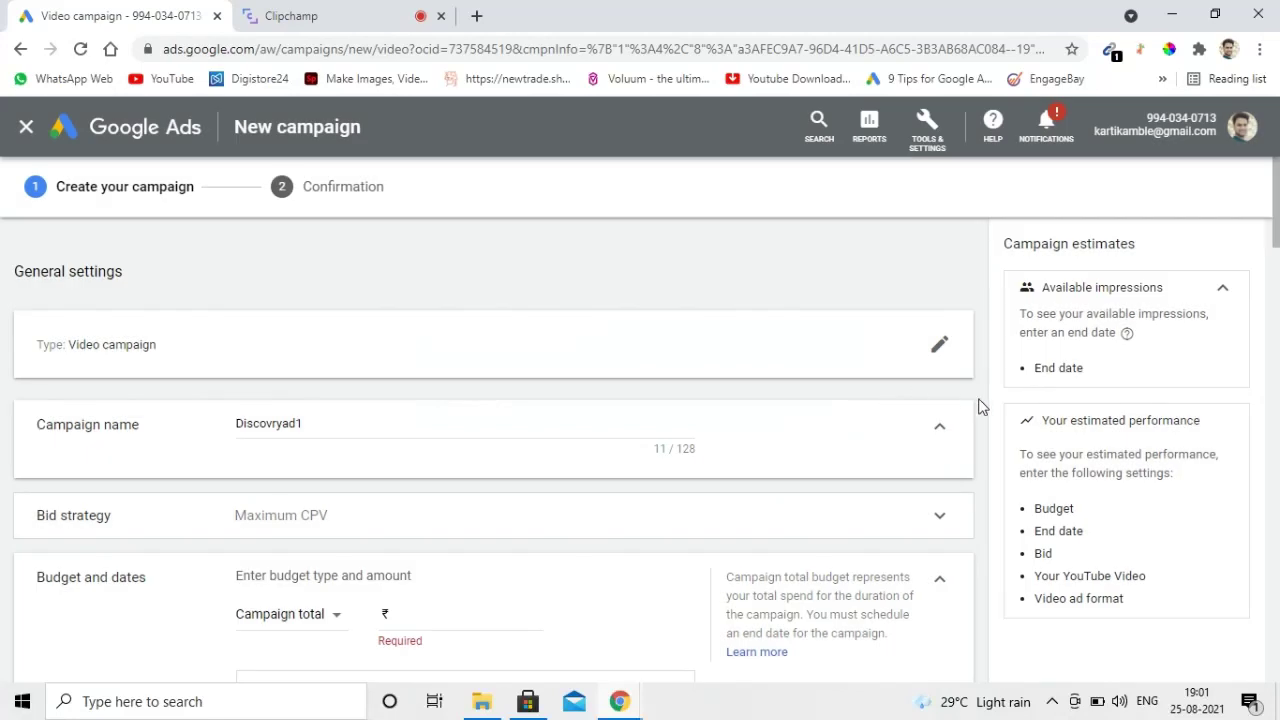
Choose Maximum CPV as the campaign's bid strategy
scroll(979, 406, "down", 2)
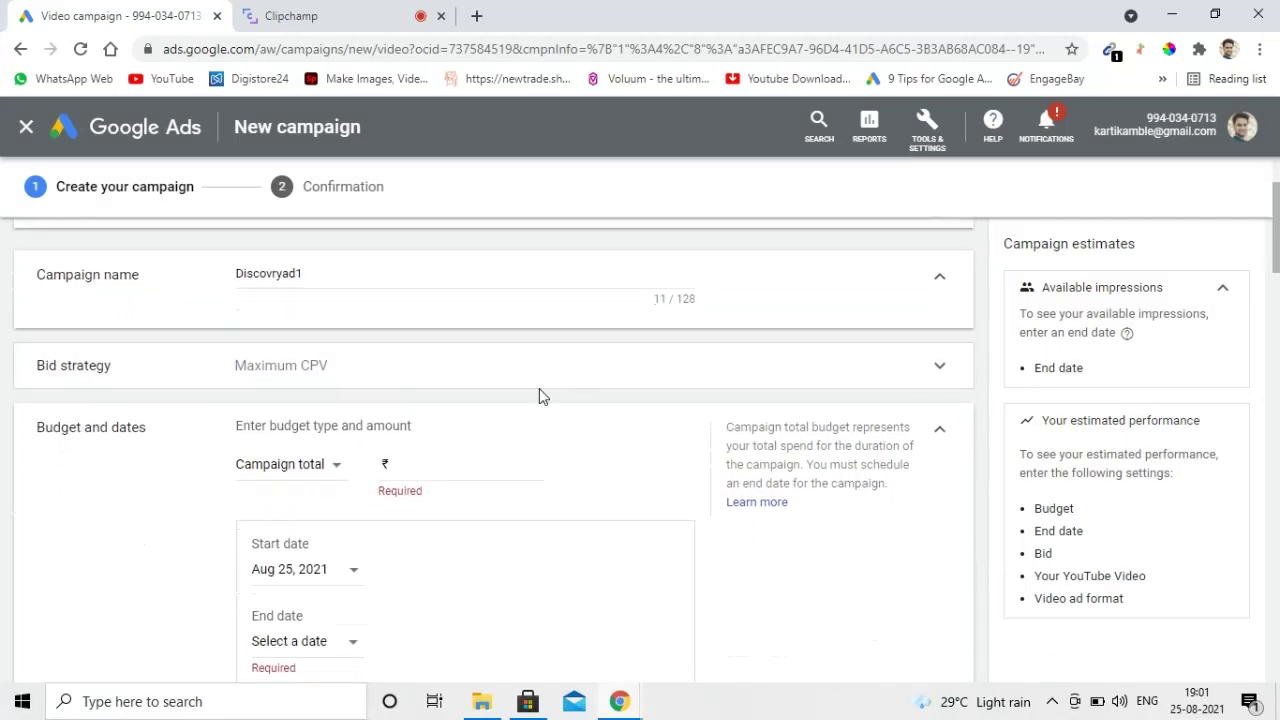
left_click(498, 371)
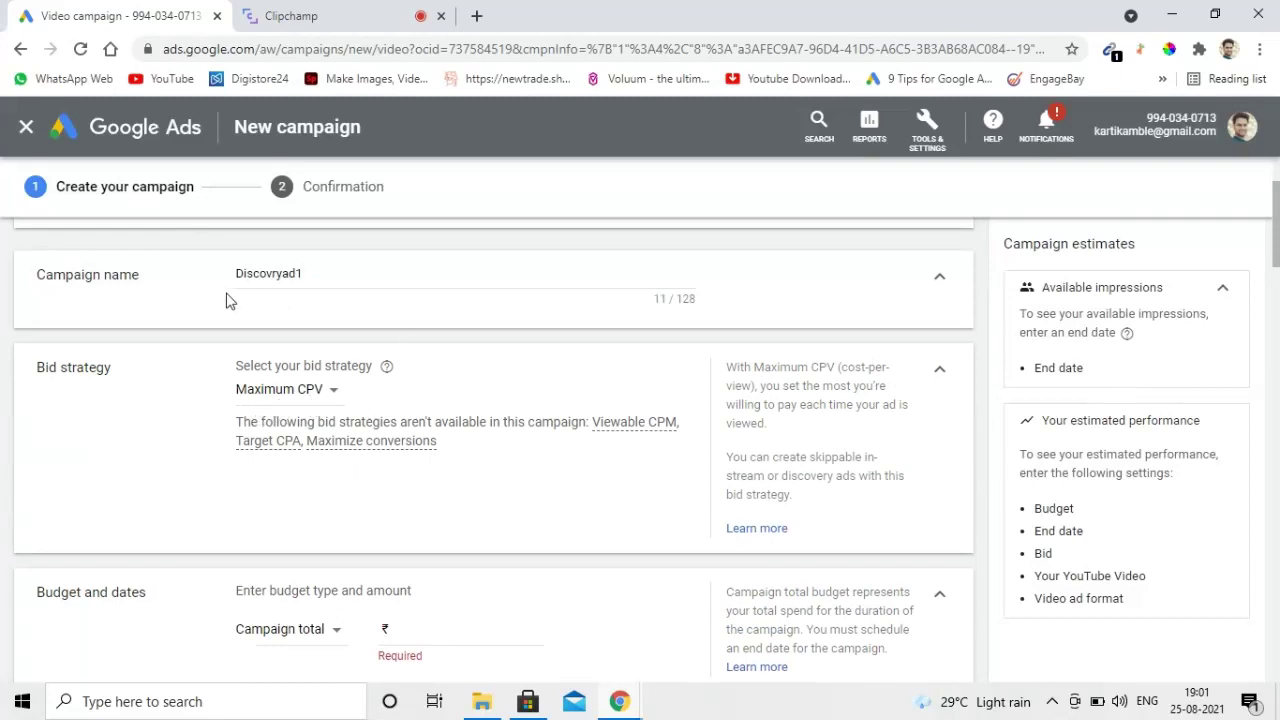
left_click(328, 398)
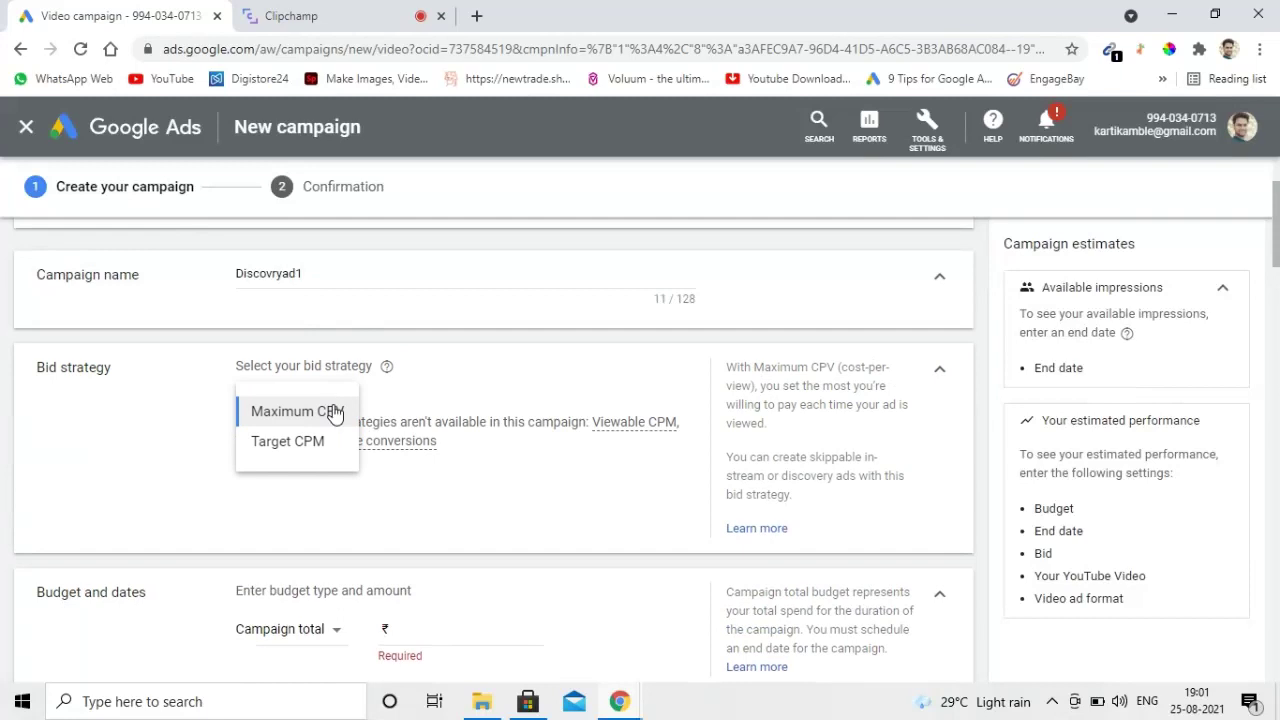
left_click(329, 406)
Set the budget type to Daily with an amount of ₹1,000
scroll(985, 374, "down", 2)
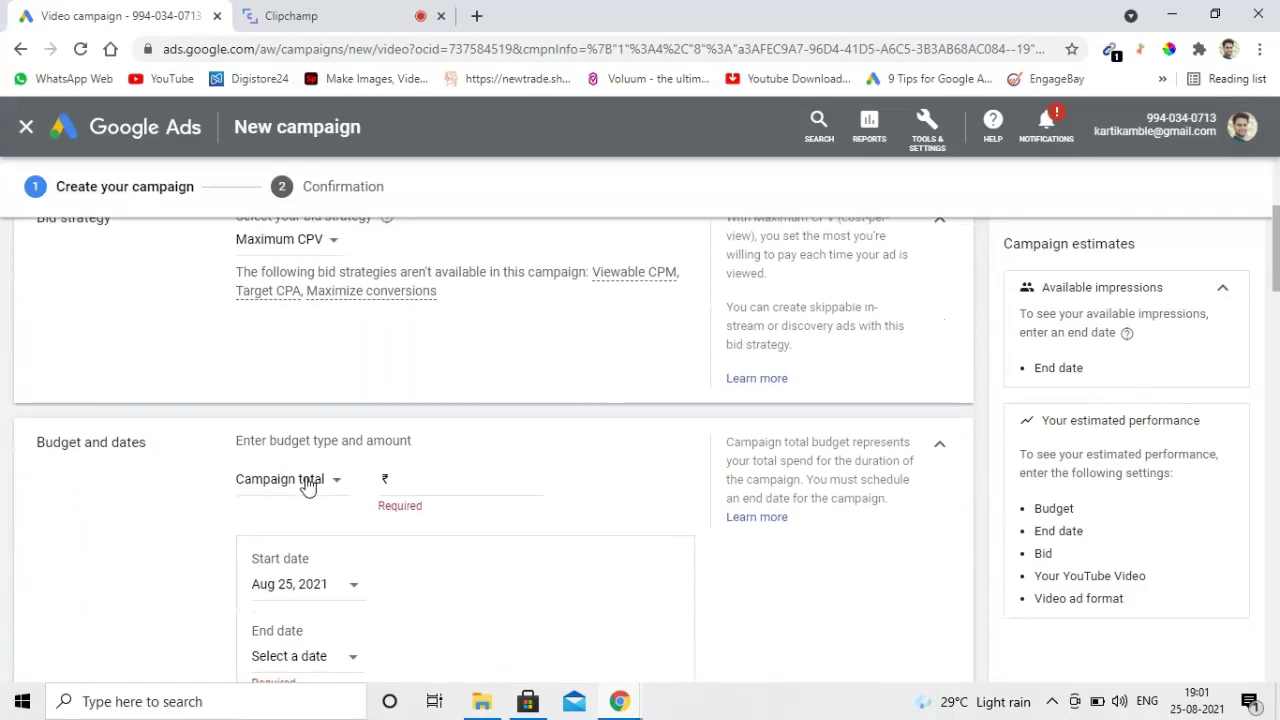
left_click(307, 486)
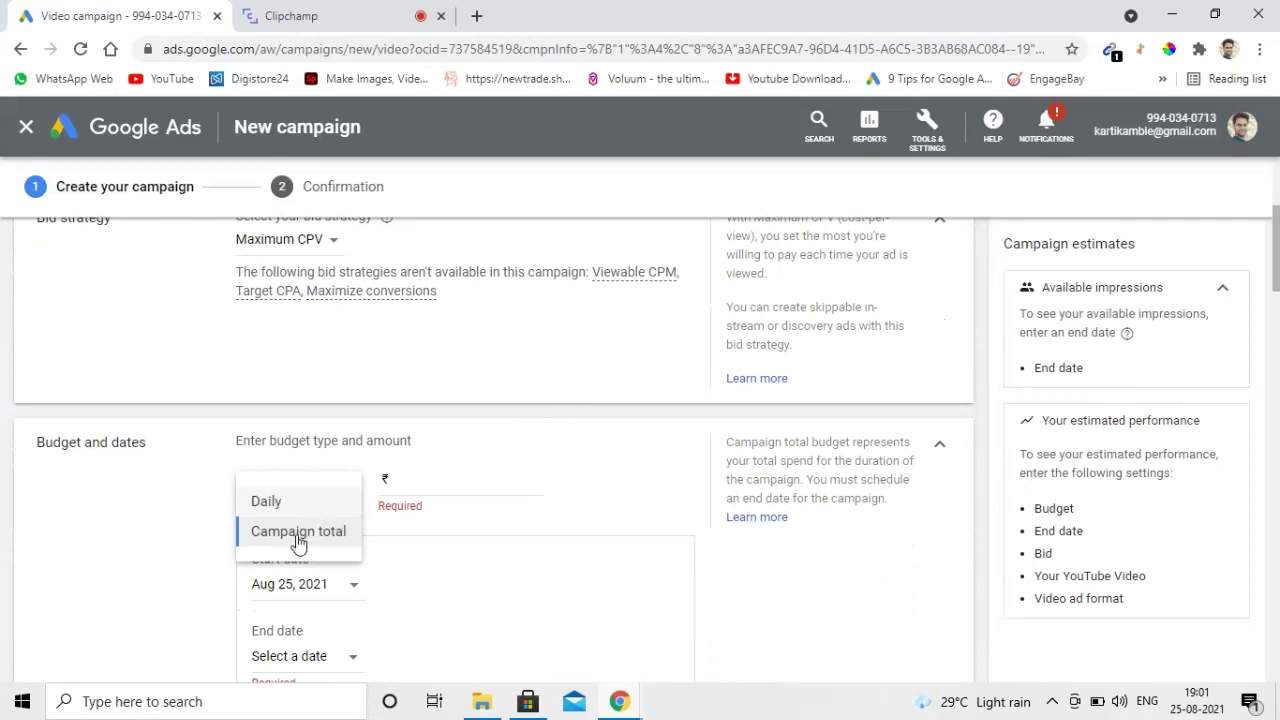
left_click(338, 503)
left_click(423, 483)
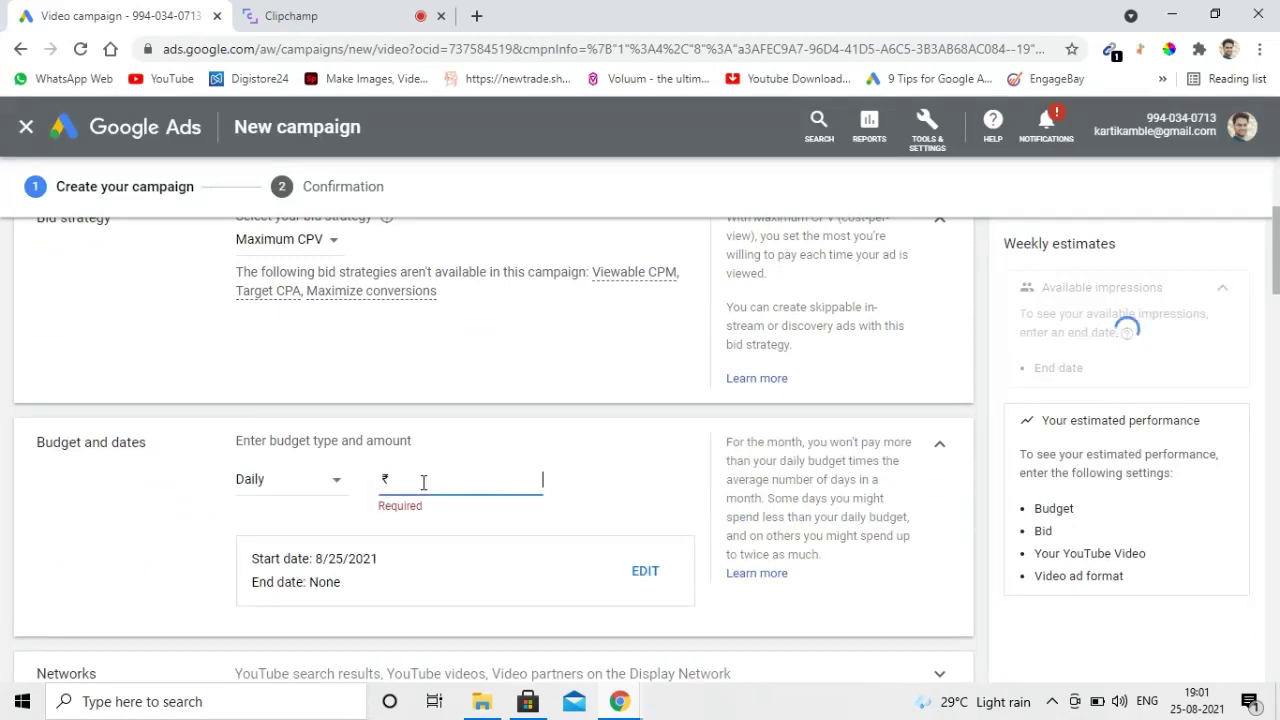
type("1,000.")
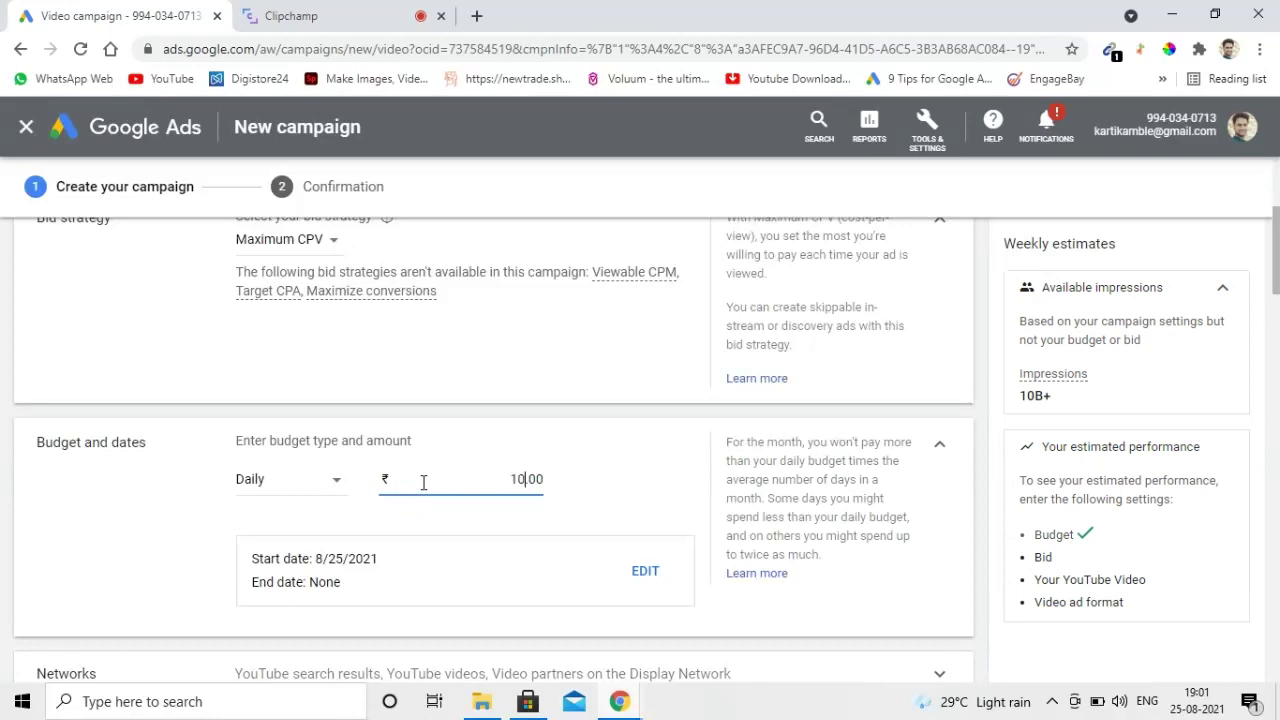
type("00")
left_click(980, 495)
Exclude YouTube videos from the campaign's networks, leaving only YouTube search results
scroll(980, 495, "down", 3)
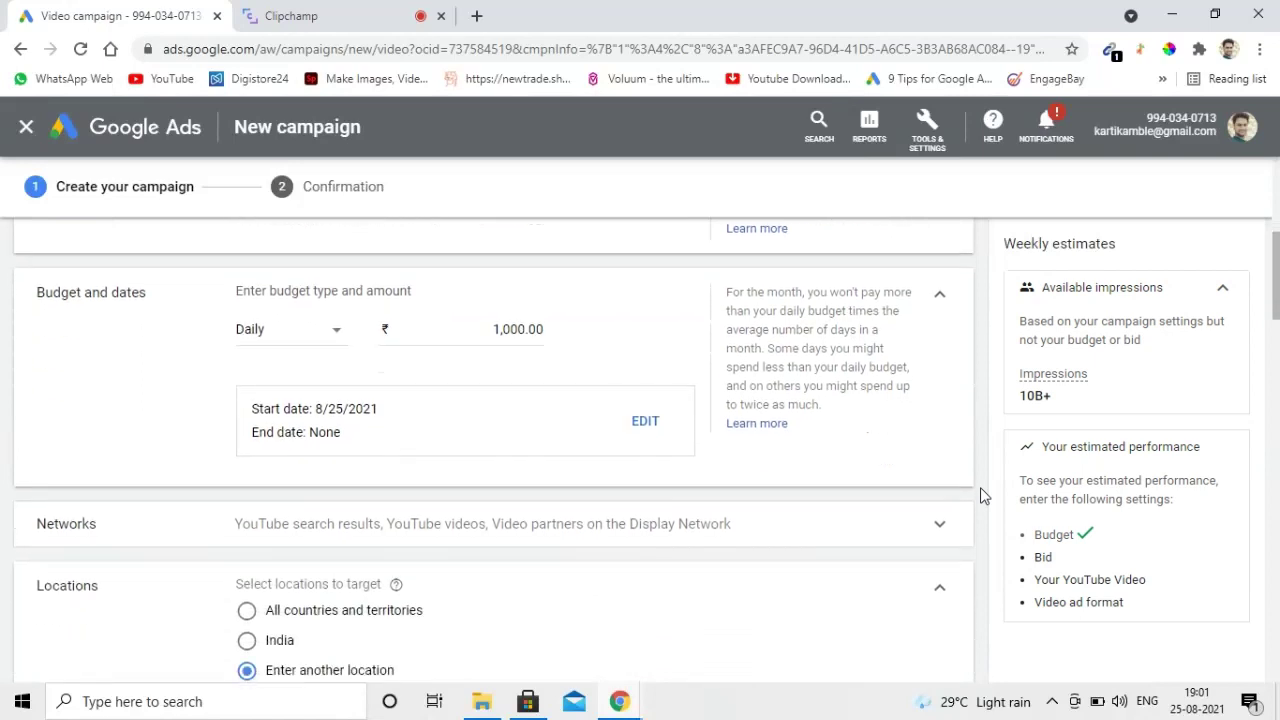
left_click(760, 340)
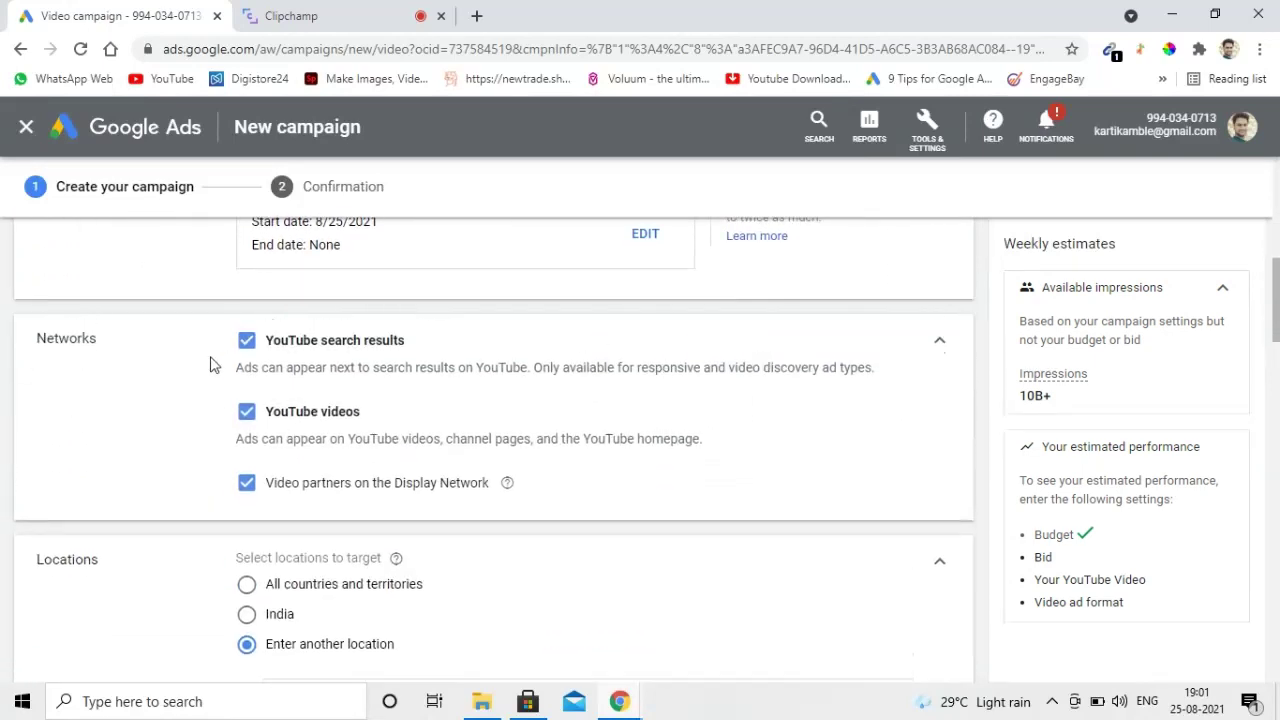
left_click(249, 413)
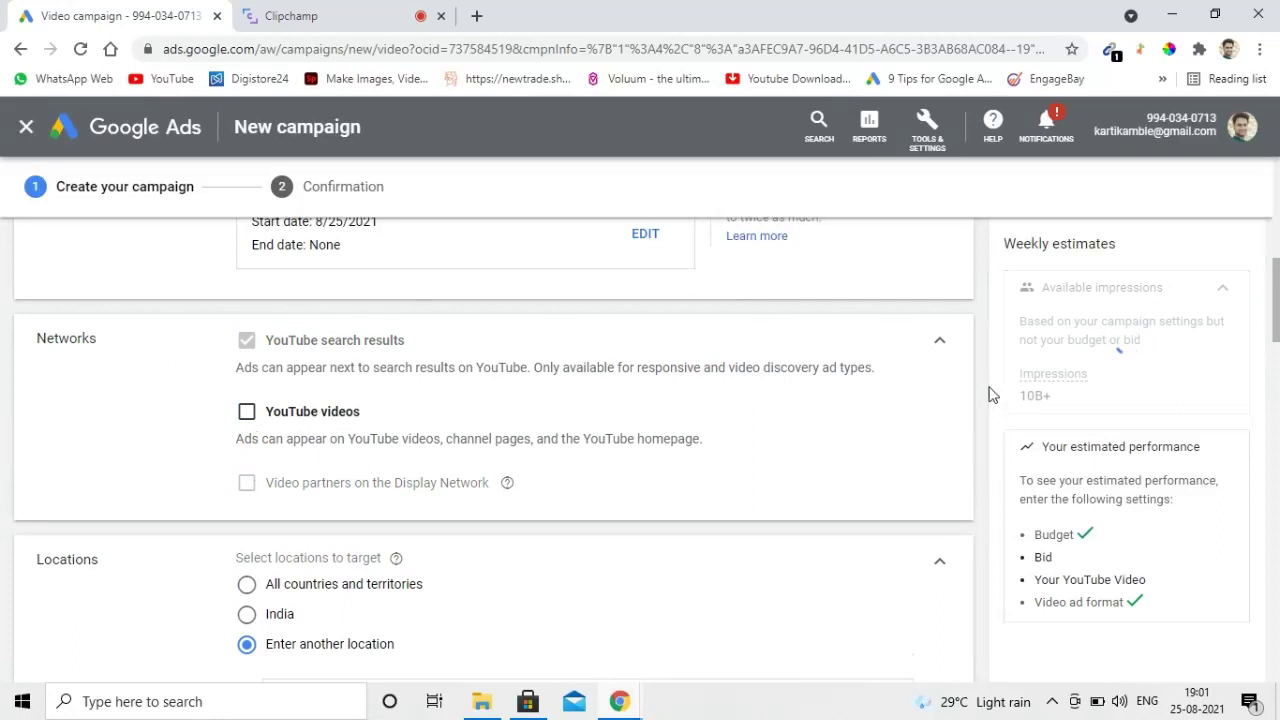
Try India as the targeted location, and return to the custom location, United States
scroll(1267, 316, "down", 3)
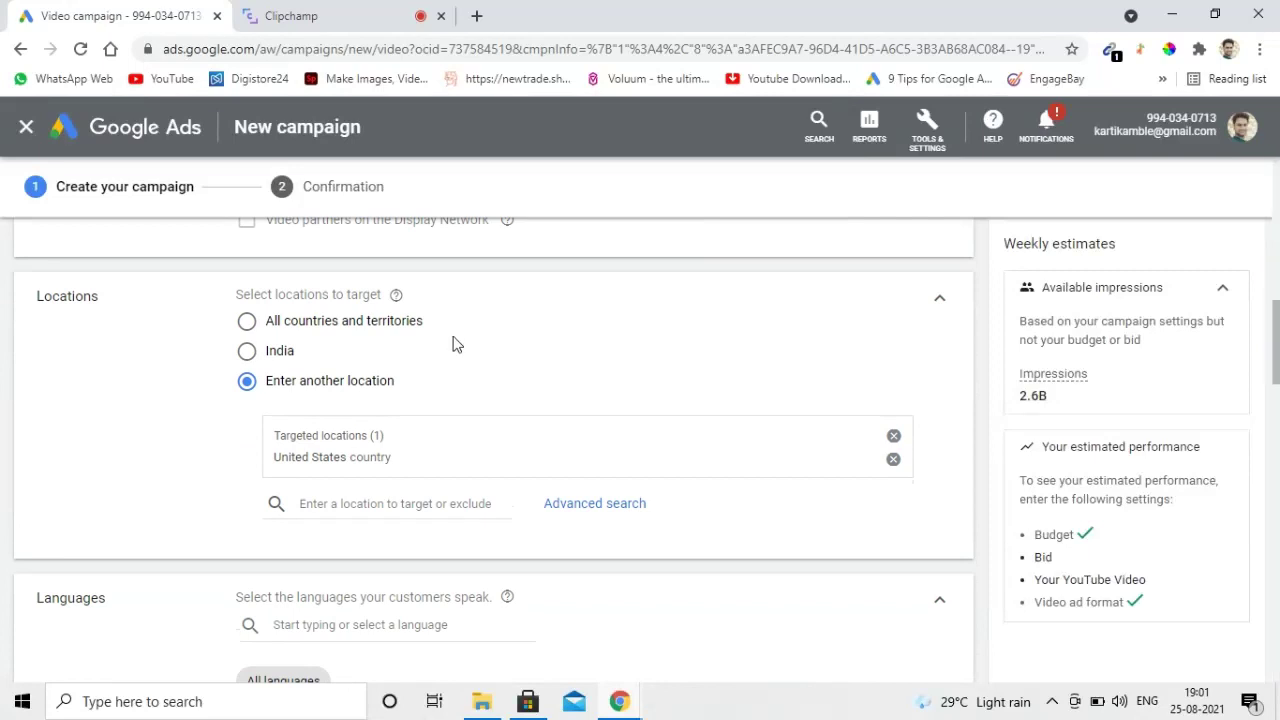
left_click(247, 352)
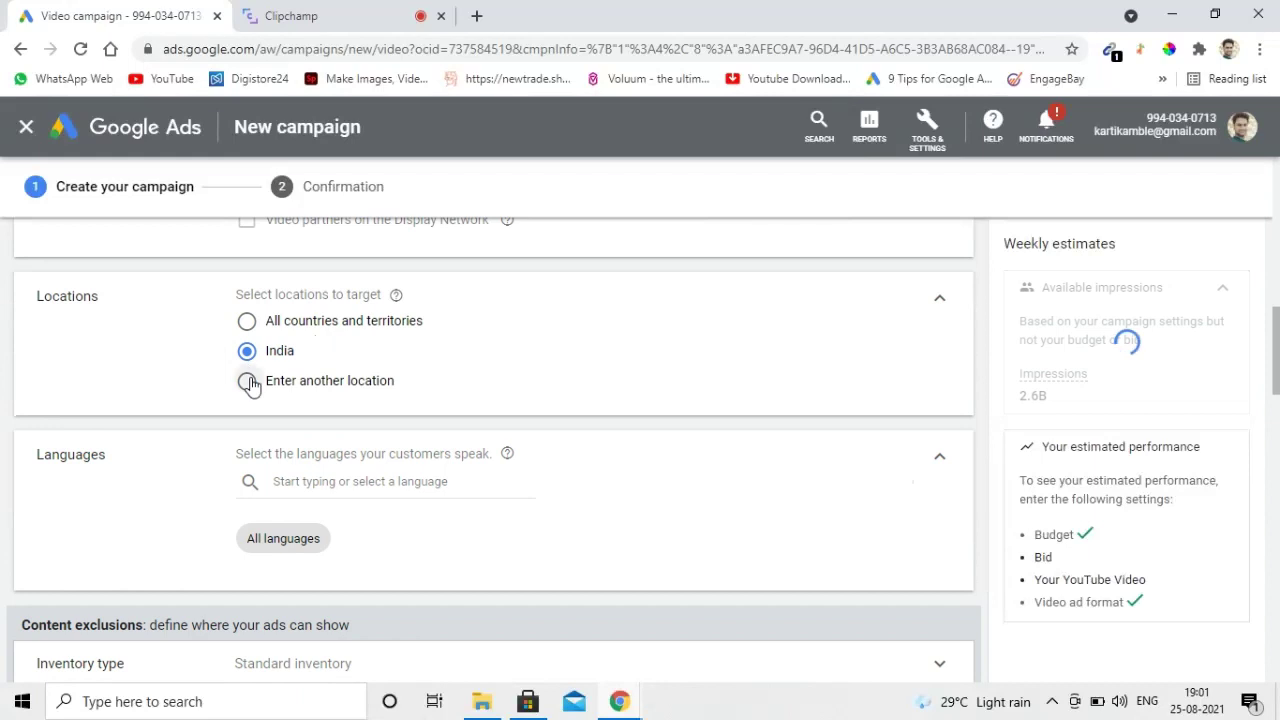
left_click(247, 381)
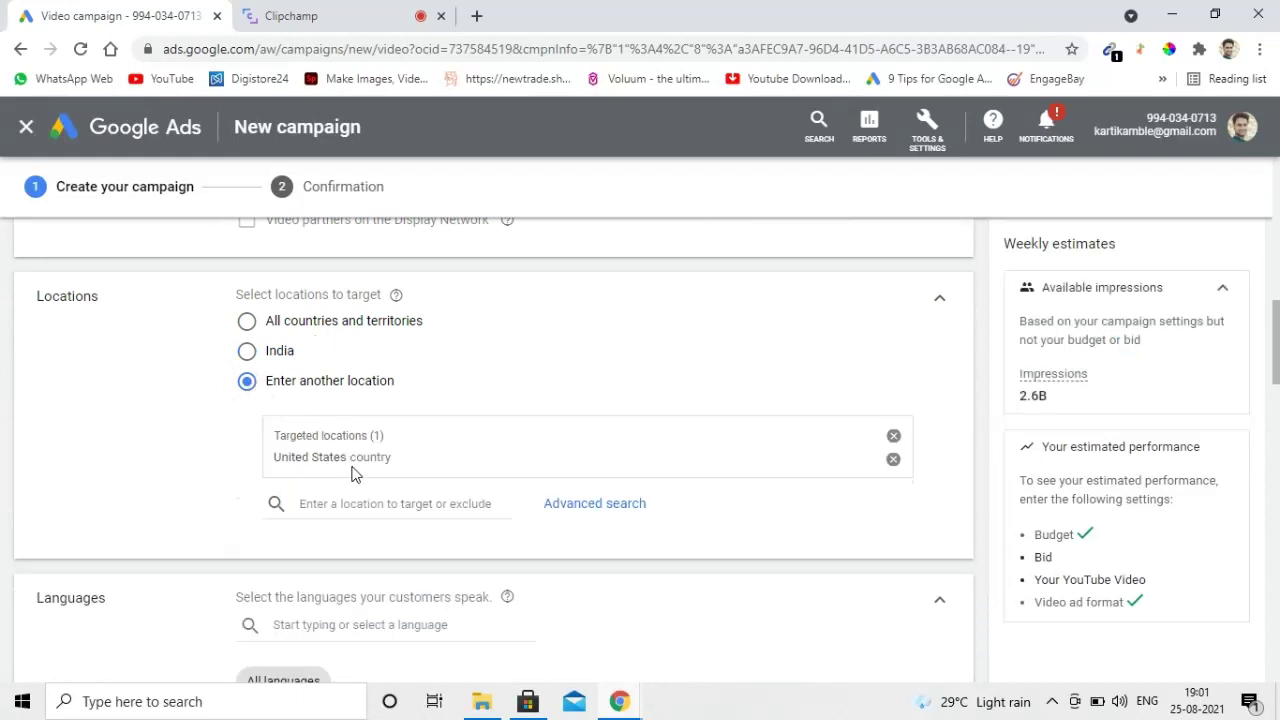
Examine the language, content exclusion, related videos and additional settings, including the frequency capping options
left_click_drag(1276, 365, 1276, 422)
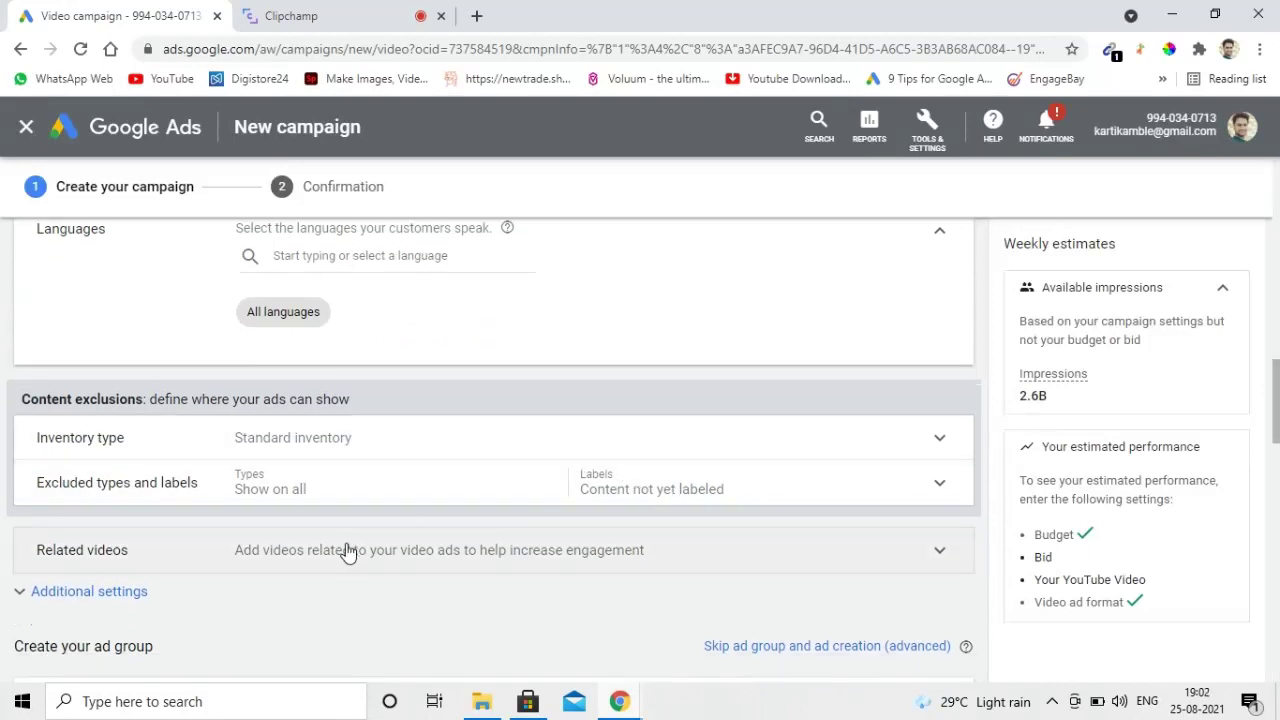
scroll(1277, 398, "down", 2)
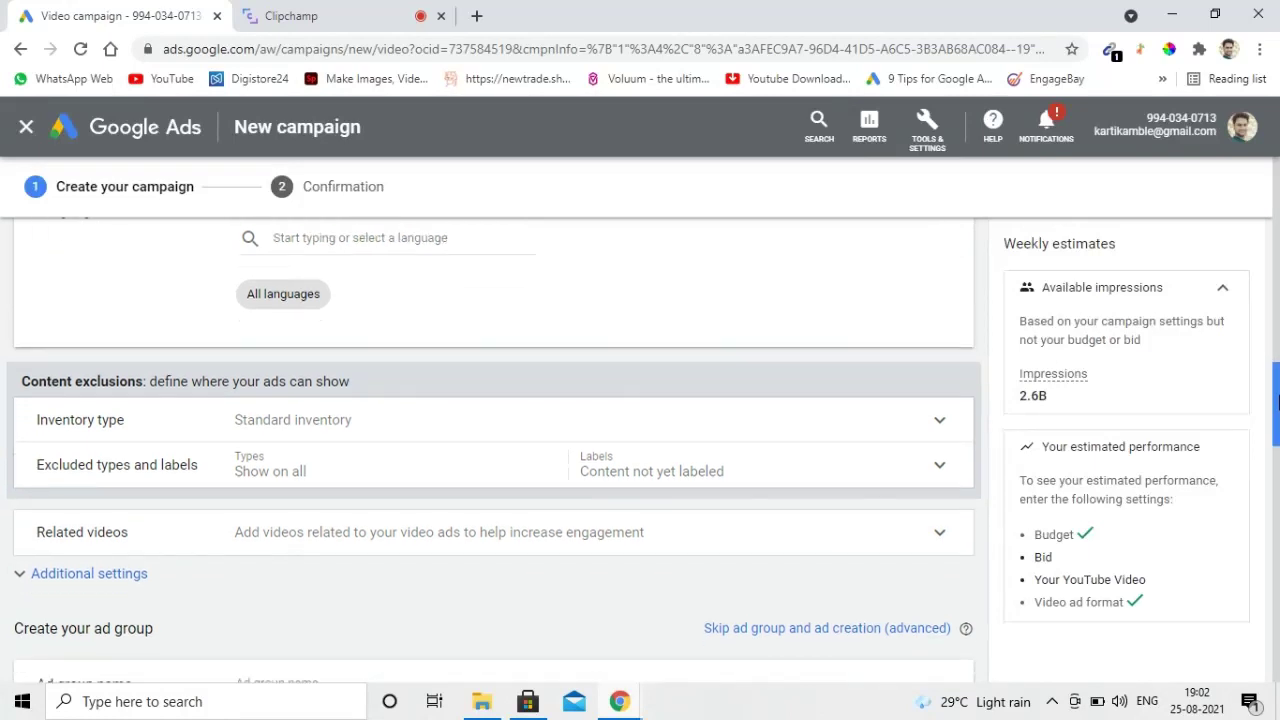
left_click(940, 442)
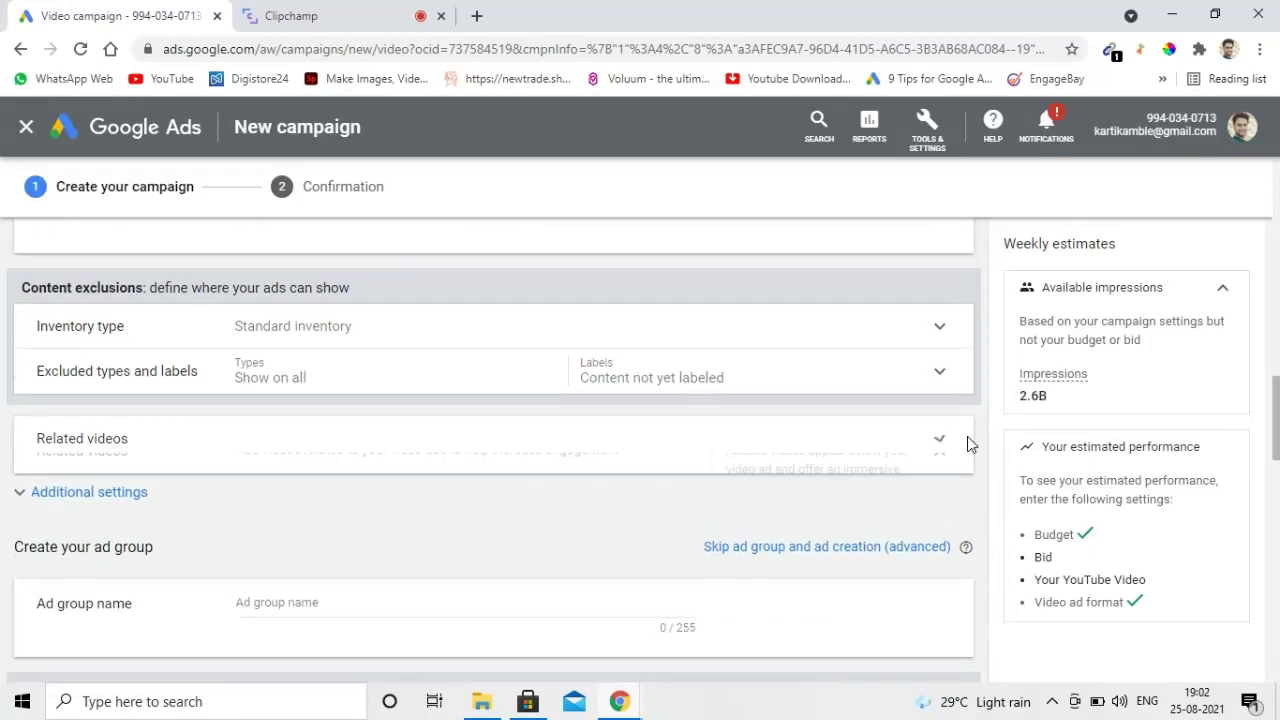
scroll(1277, 398, "down", 3)
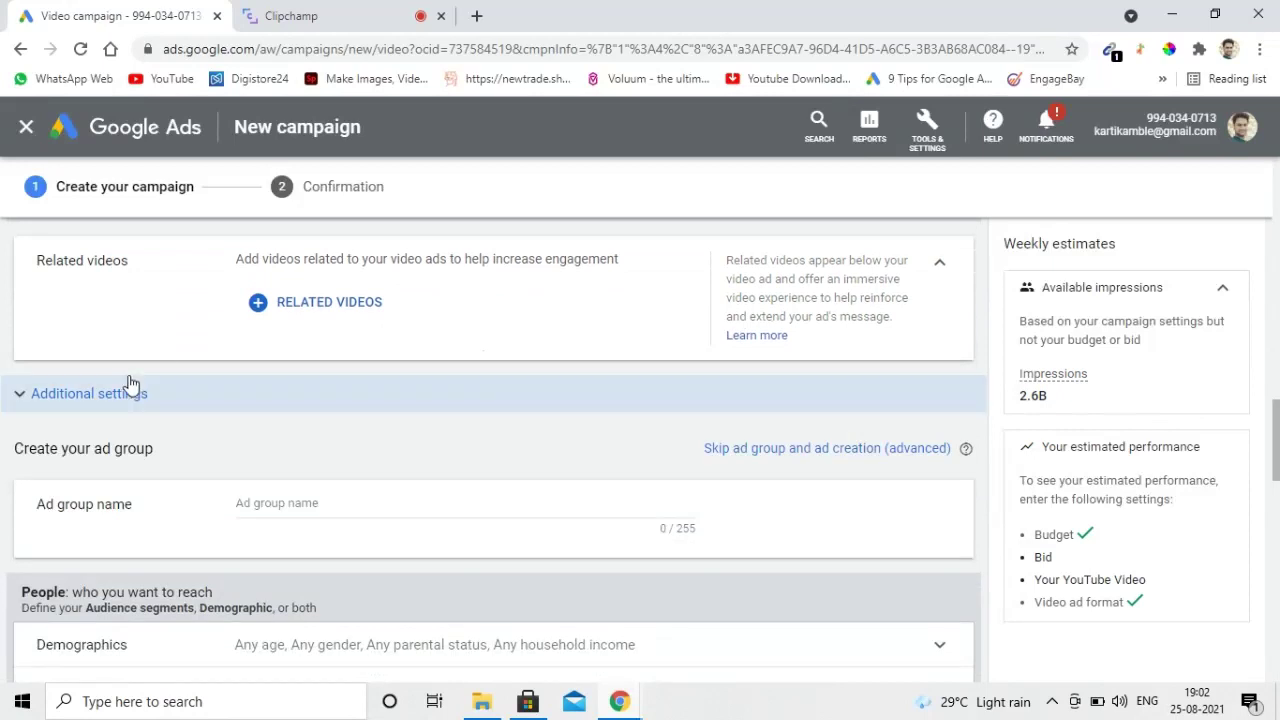
left_click(100, 393)
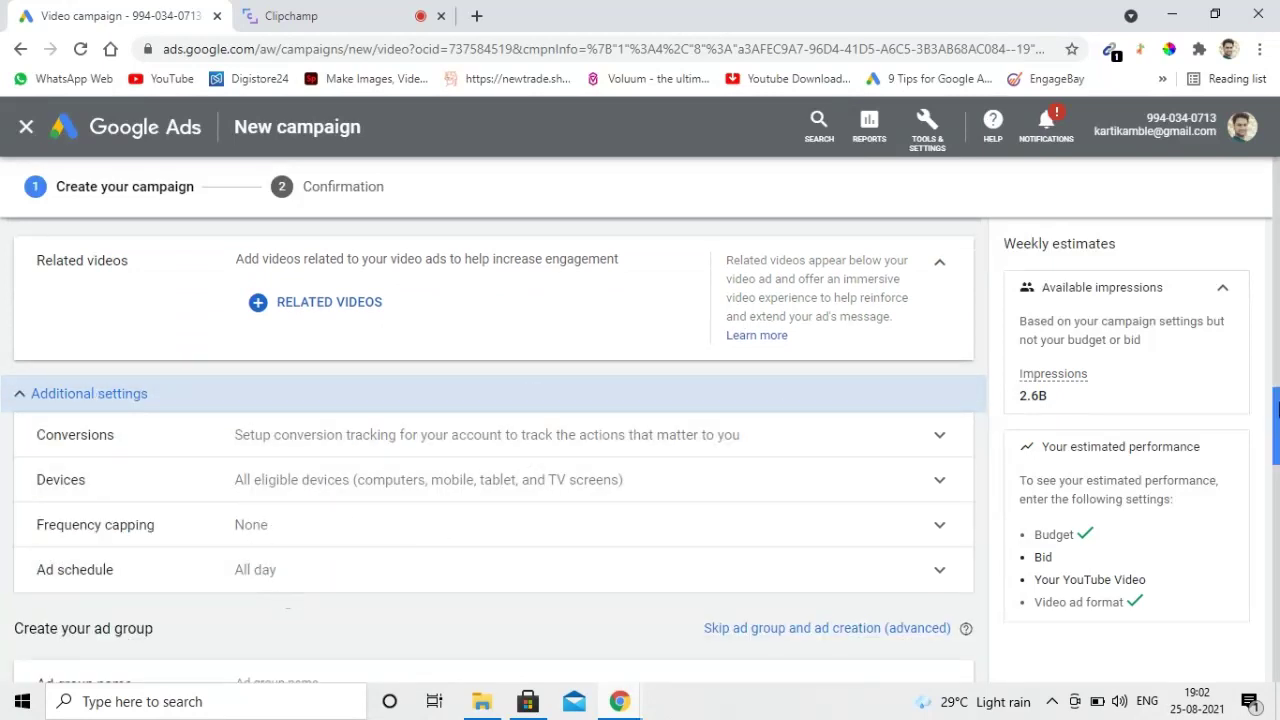
left_click_drag(1277, 430, 1277, 455)
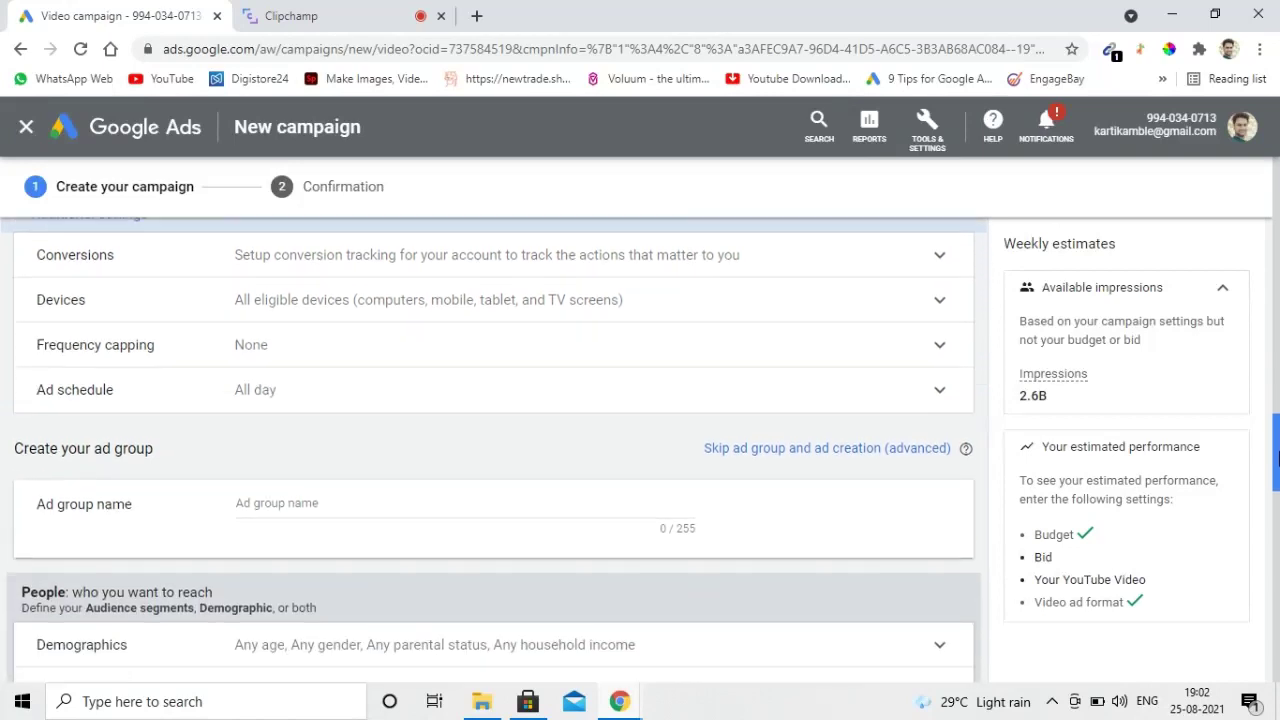
left_click(931, 360)
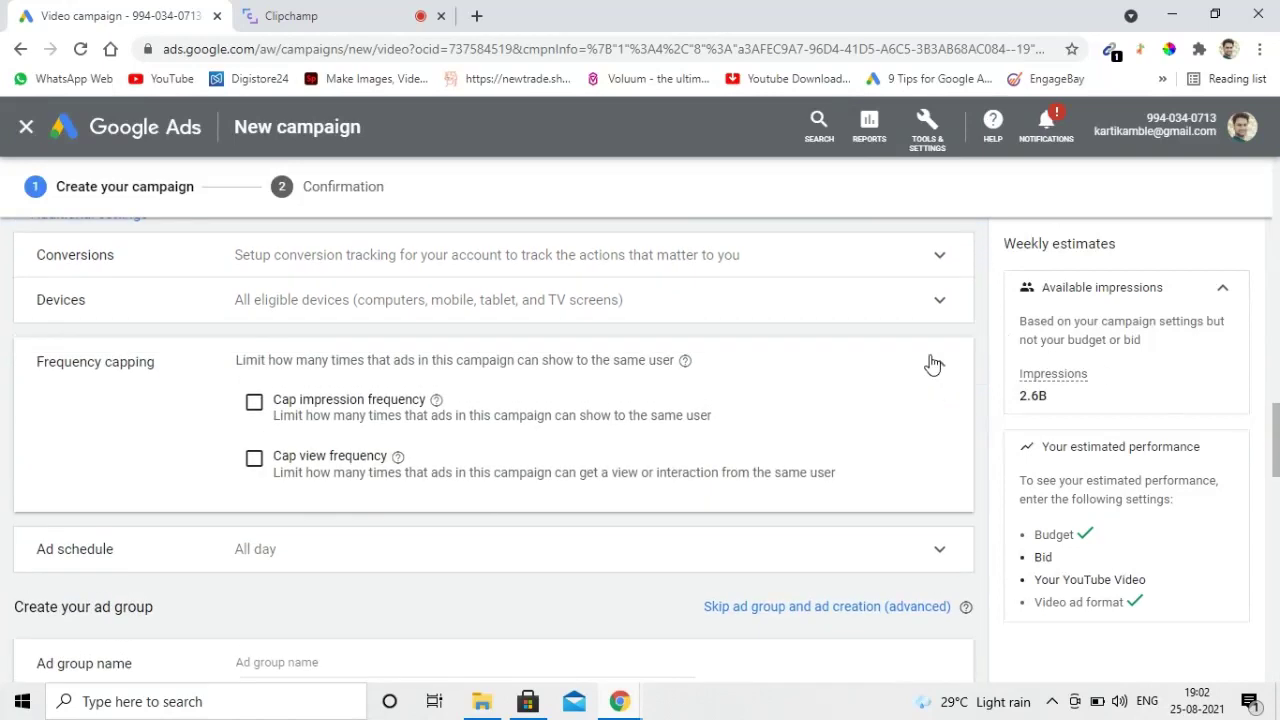
left_click(932, 362)
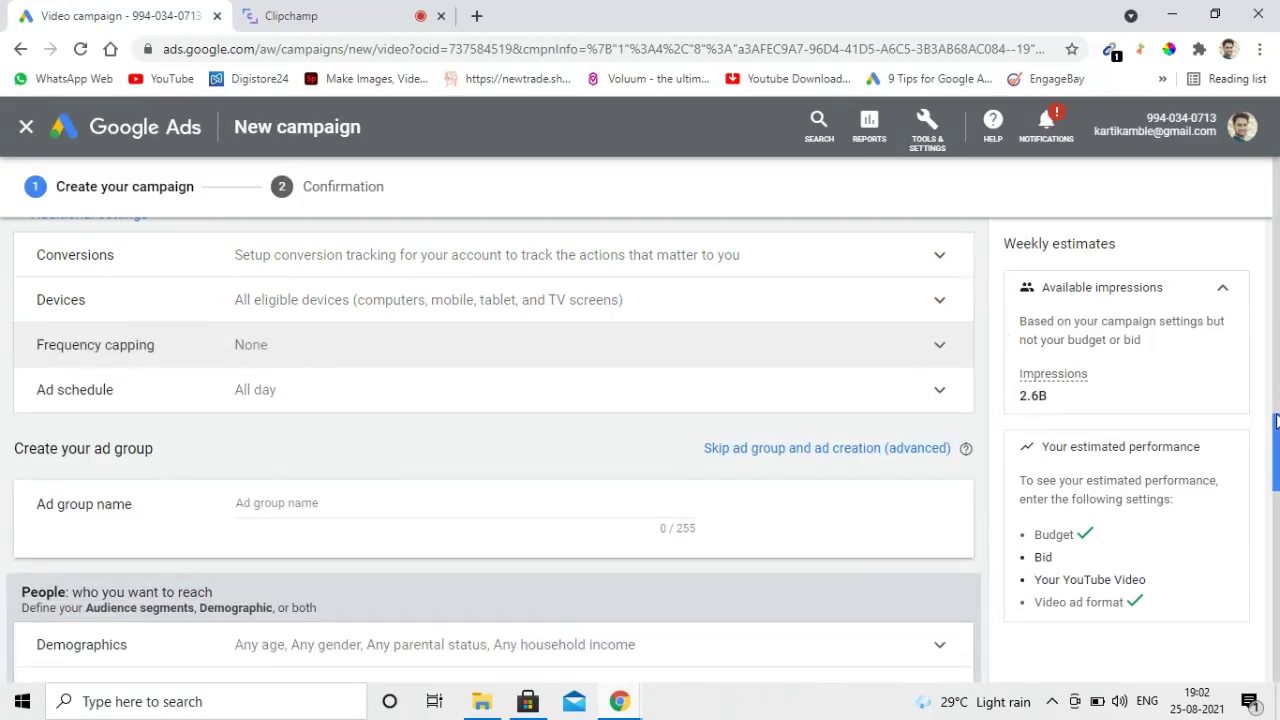
Name the ad group Disc1
left_click_drag(1277, 422, 1277, 452)
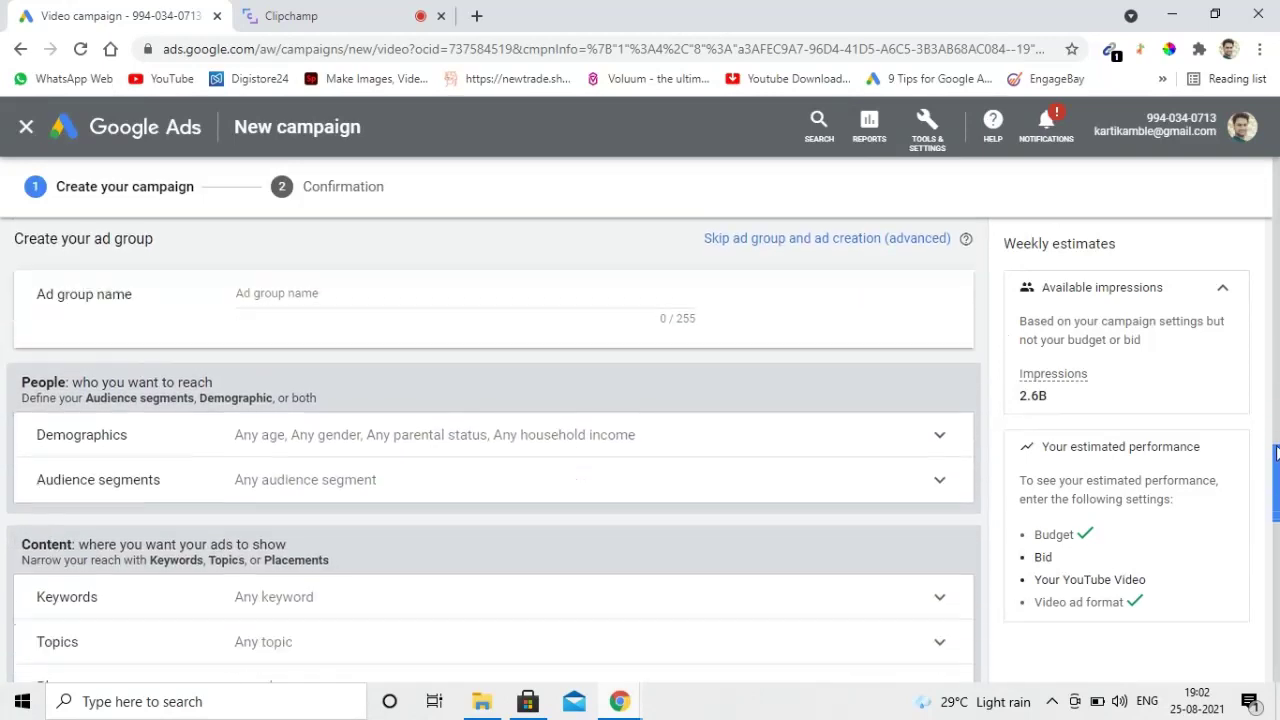
left_click(432, 293)
type("disc1")
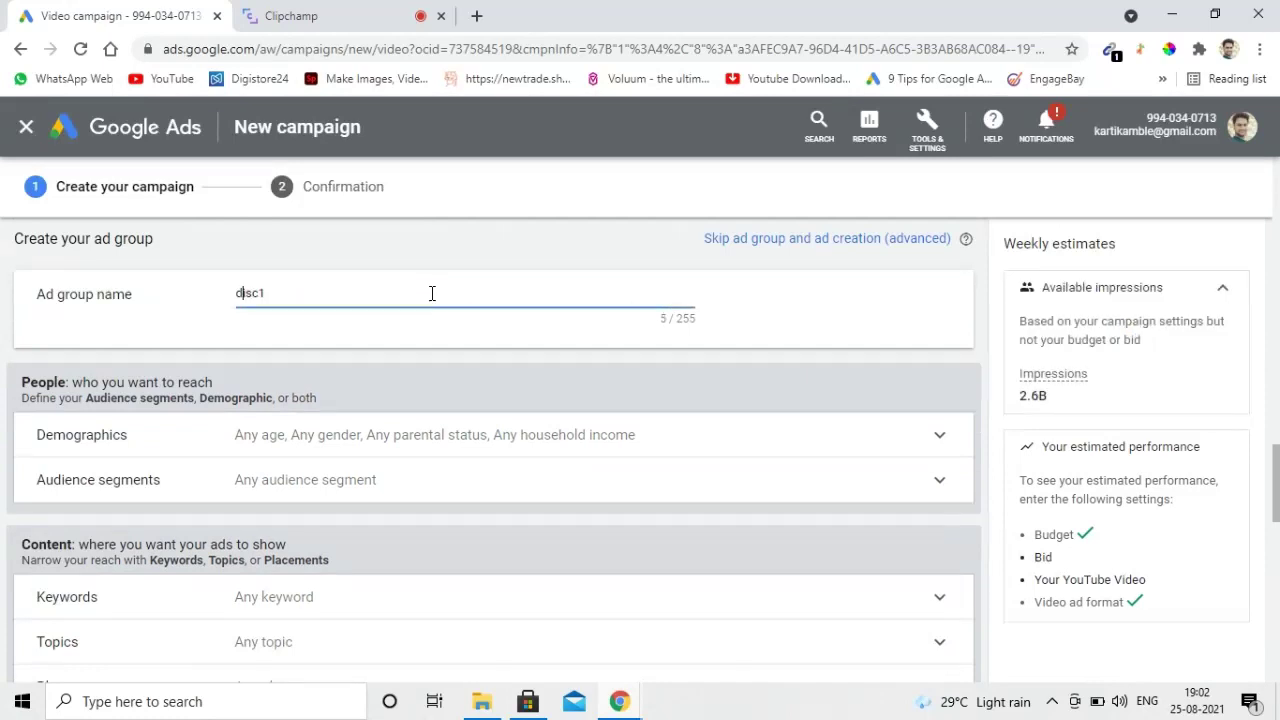
key("BackSpace")
type("D")
Set the ad group's maximum CPV bid to ₹0.80, leaving the audience and content targeting unrestricted
scroll(980, 340, "down", 2)
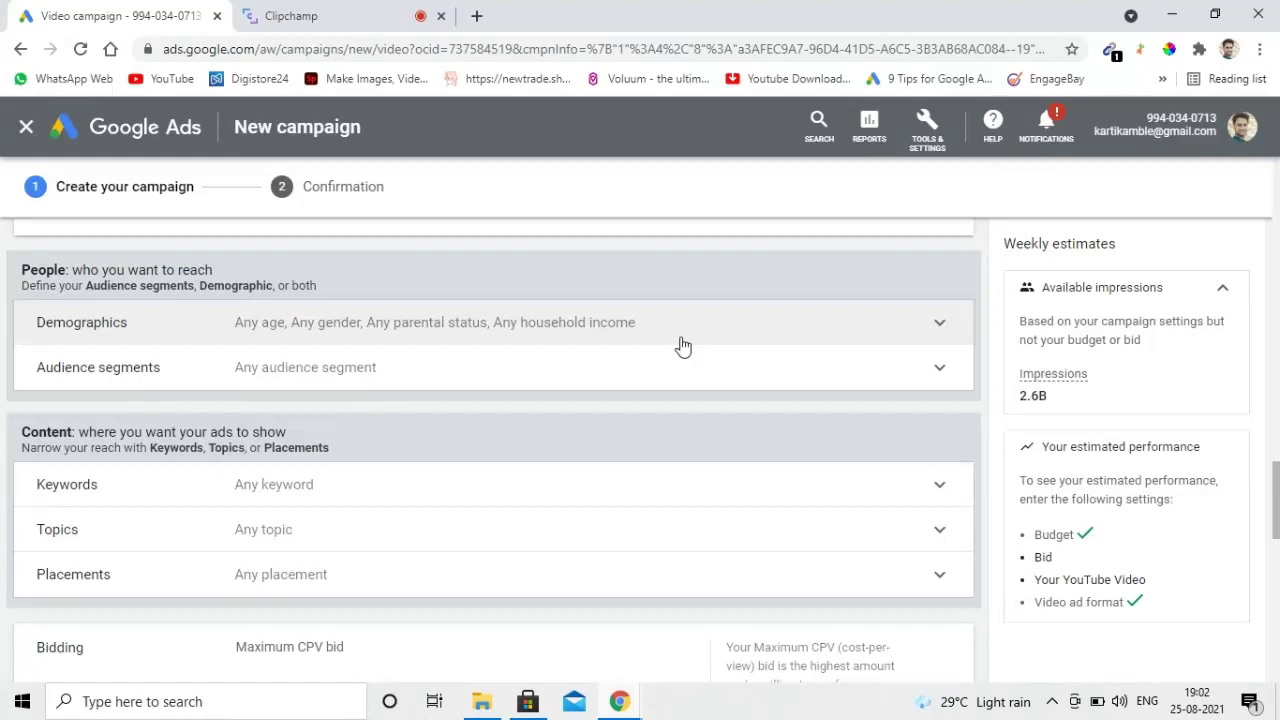
left_click_drag(1276, 515, 1276, 537)
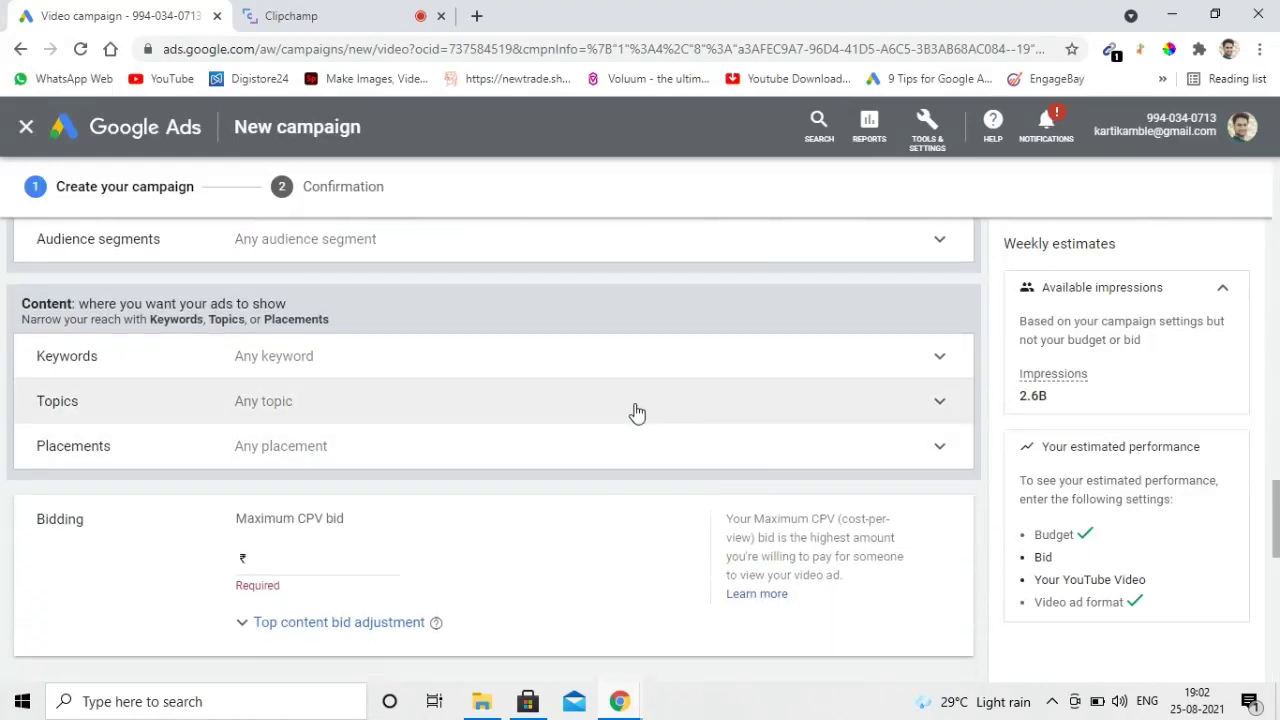
left_click_drag(1276, 497, 1276, 528)
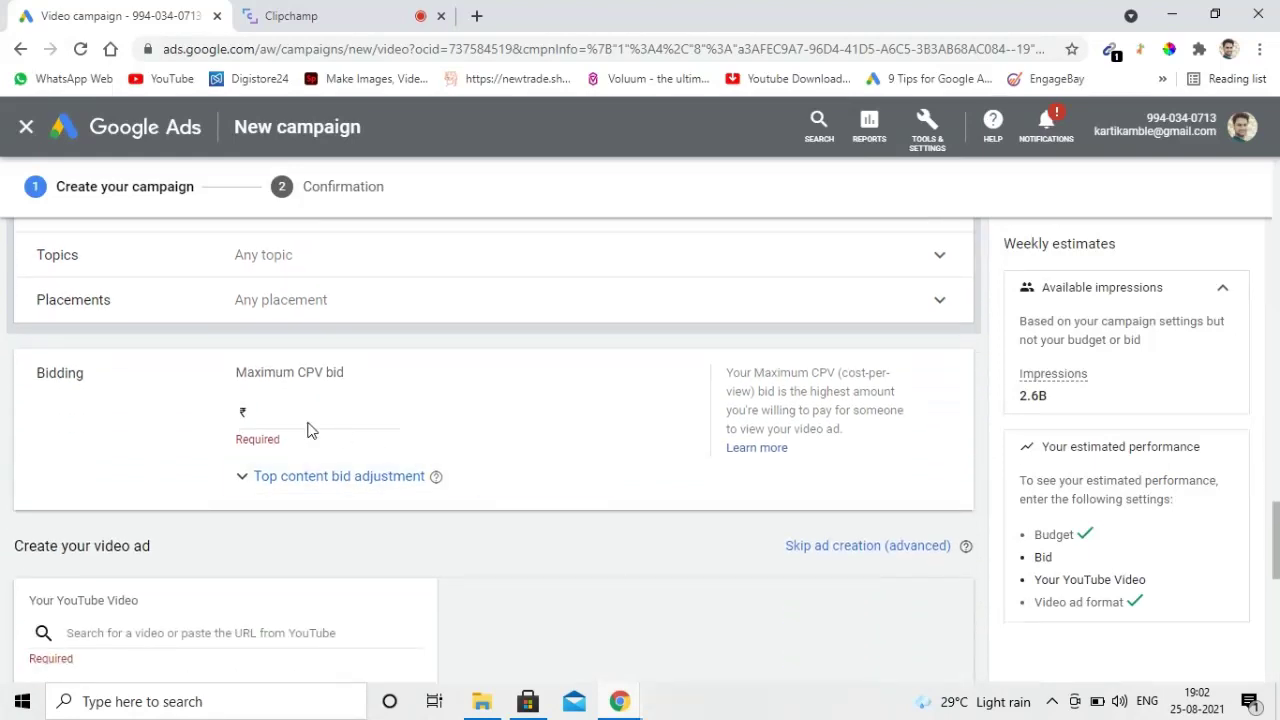
left_click(256, 410)
type("0")
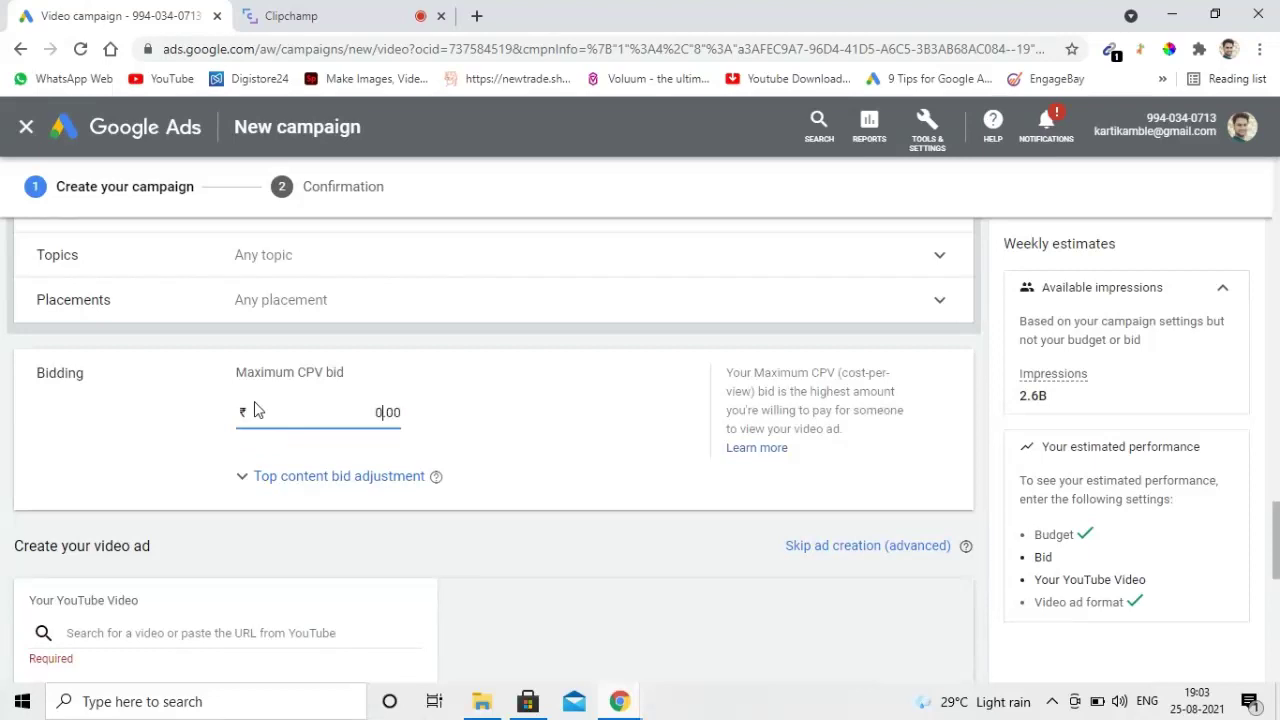
key("BackSpace")
type("3")
key("BackSpace")
type("39")
key("BackSpace")
key("BackSpace")
type("3,000")
key("BackSpace")
key("BackSpace")
key("BackSpace")
key("BackSpace")
type(".30")
type("5")
key("BackSpace")
type("0")
key("BackSpace")
type("5")
key("BackSpace")
type("0")
key("BackSpace")
key("BackSpace")
type("50")
key("BackSpace")
key("BackSpace")
type("80")
key("BackSpace")
key("BackSpace")
type("60")
key("BackSpace")
type("8")
left_click(980, 388)
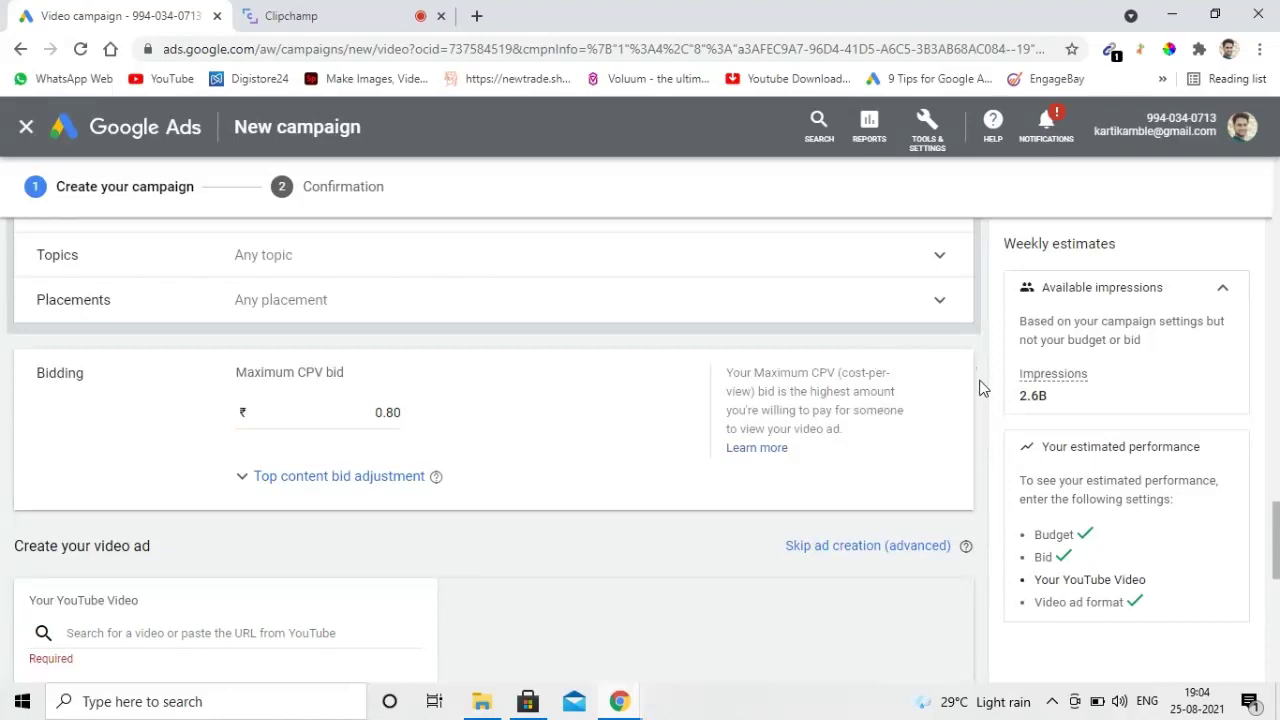
Open the Manifest Miracle l Attraction 432Hz video on the Spiritual Manifestation Magic YouTube channel and copy its link
scroll(980, 388, "down", 1)
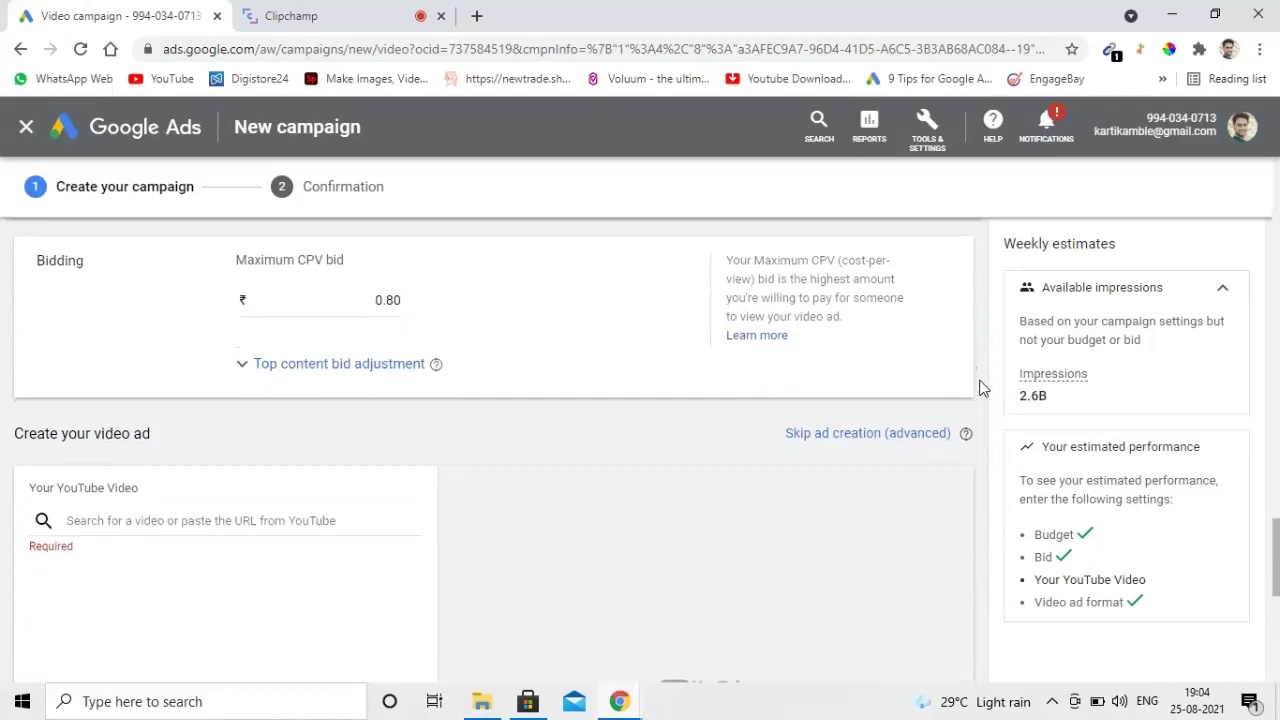
scroll(980, 388, "down", 2)
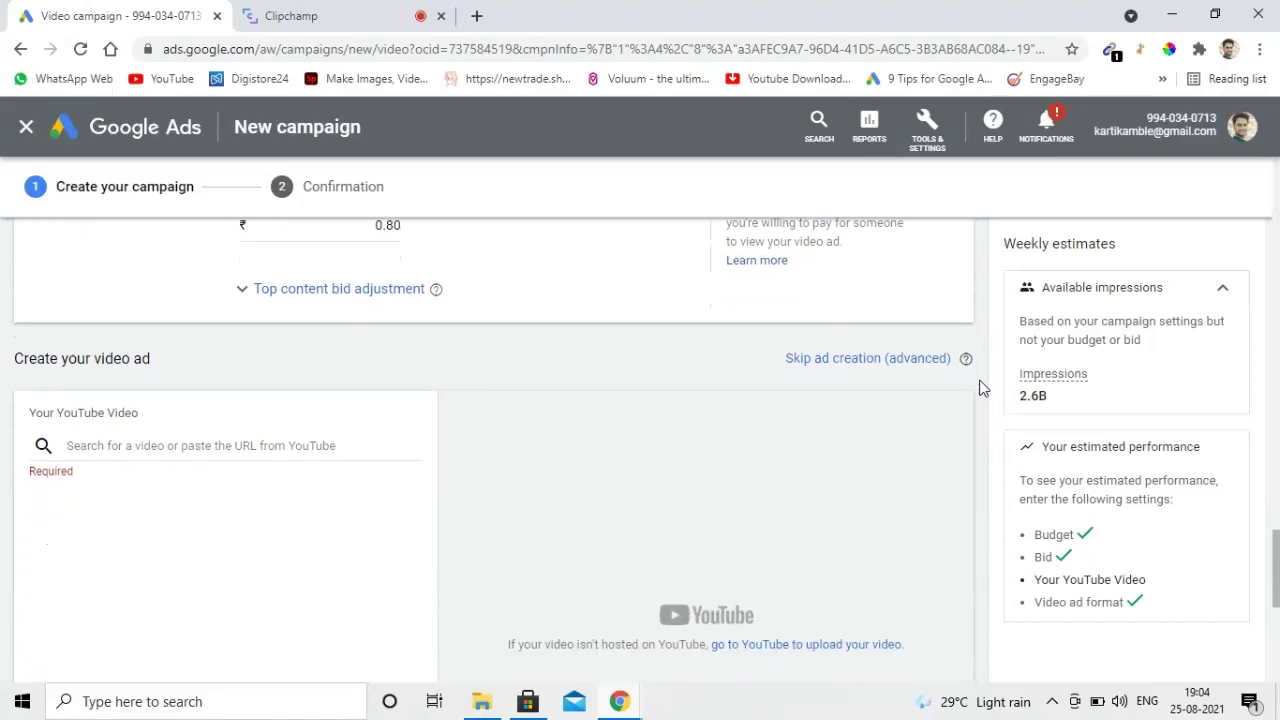
scroll(980, 388, "down", 1)
scroll(980, 388, "up", 1)
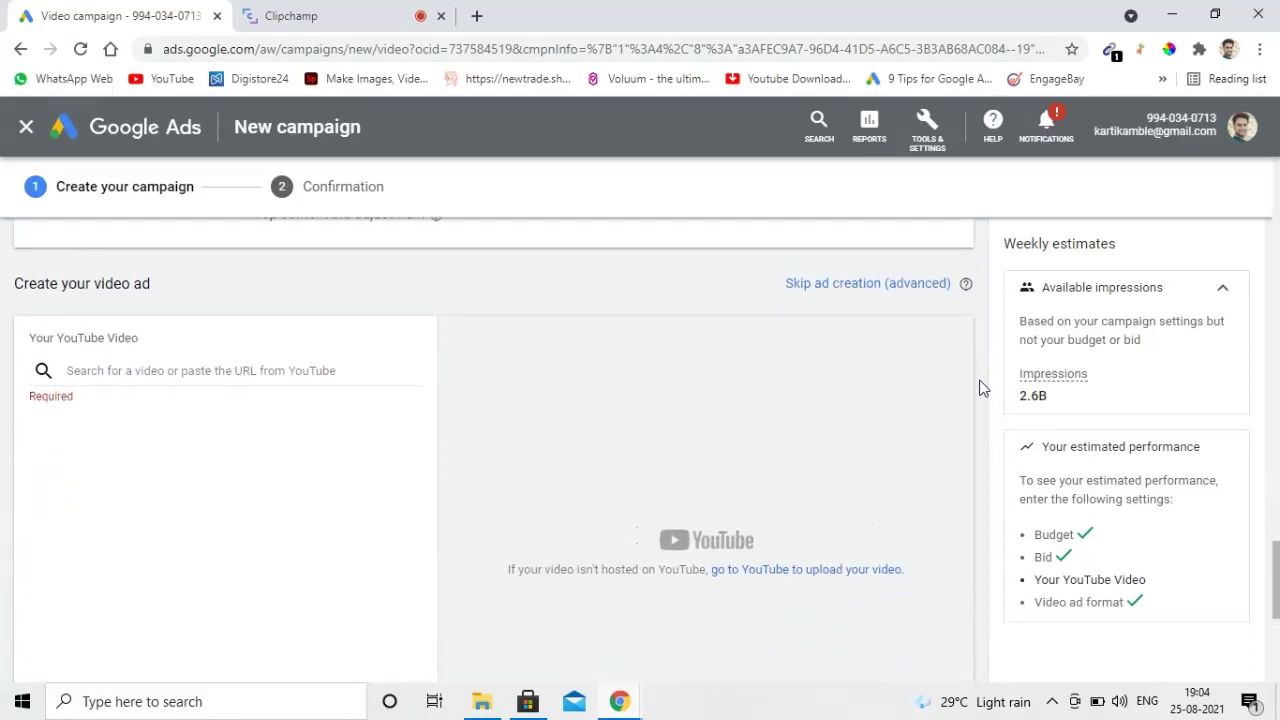
left_click(178, 370)
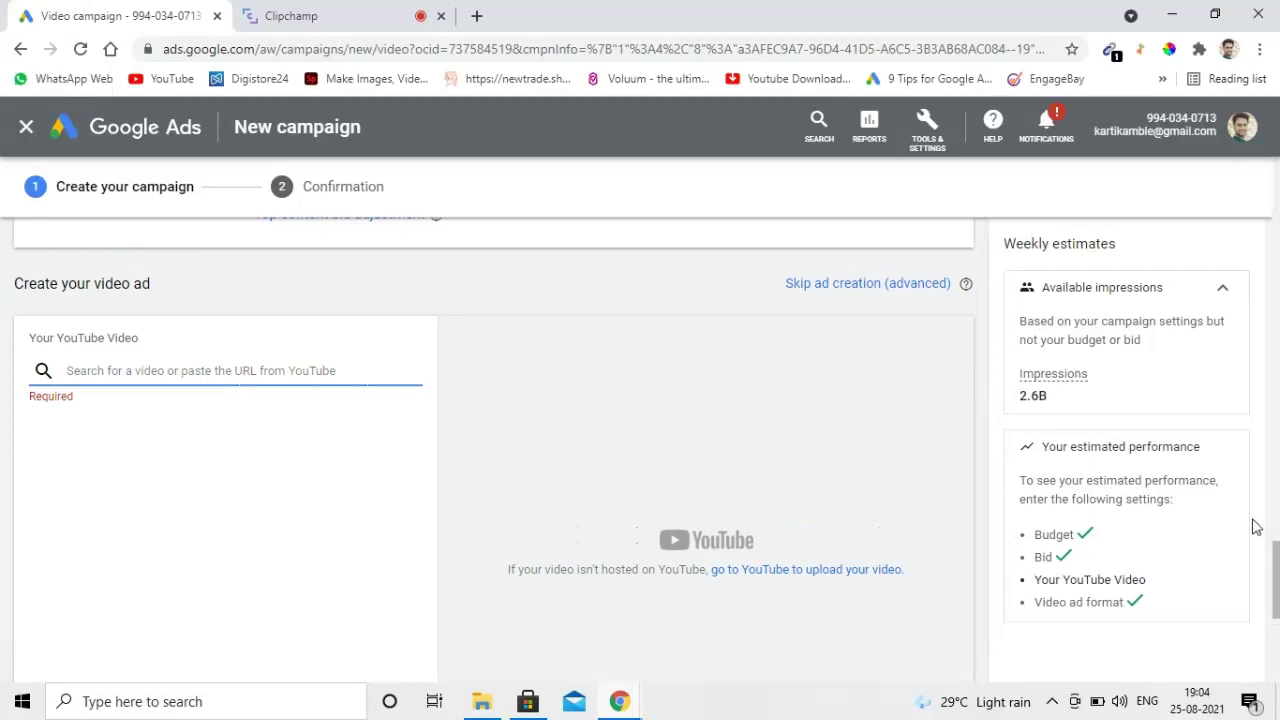
mouse_move(1276, 560)
left_mouse_down()
mouse_move(1276, 599)
mouse_move(1276, 562)
left_mouse_up()
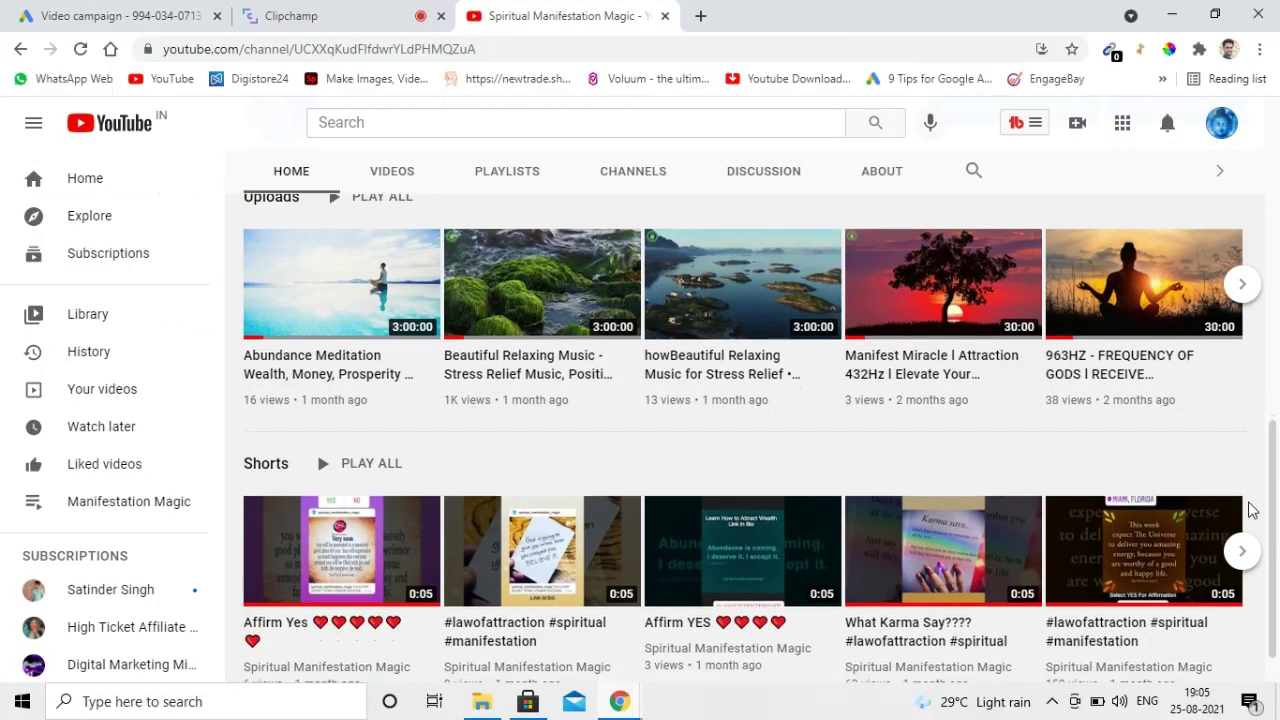
scroll(1249, 509, "down", 1)
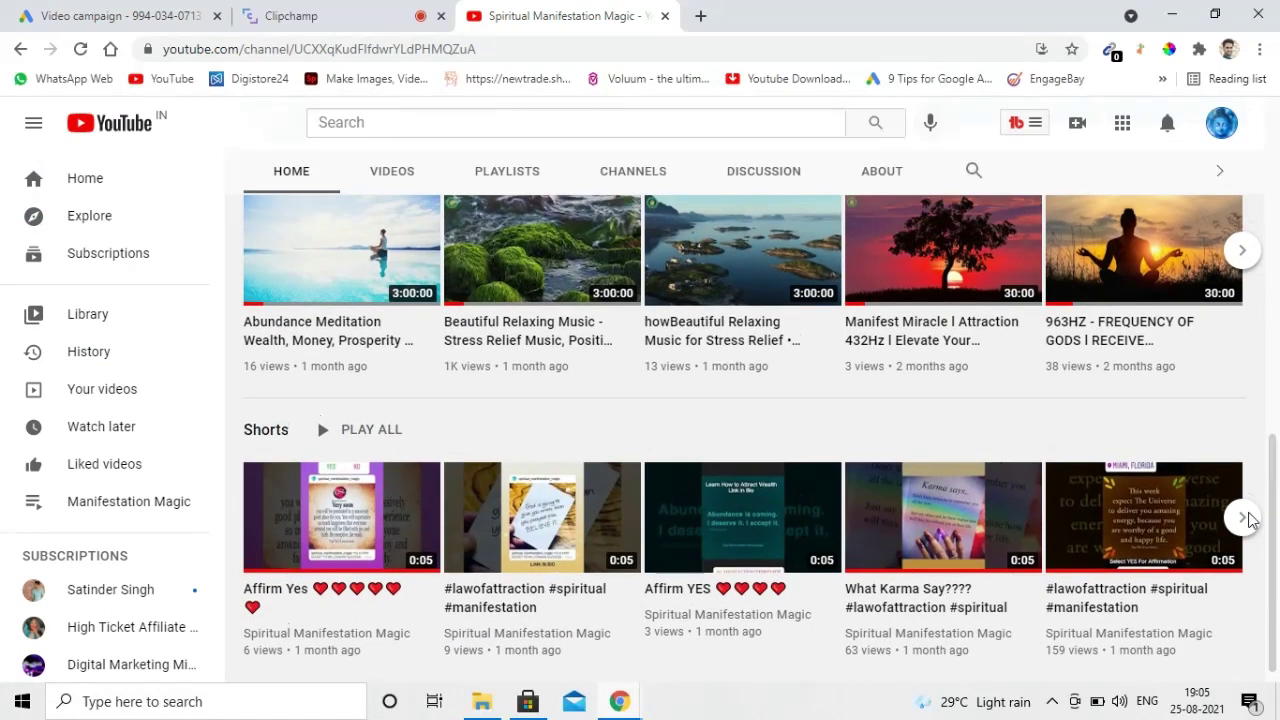
scroll(1249, 505, "up", 1)
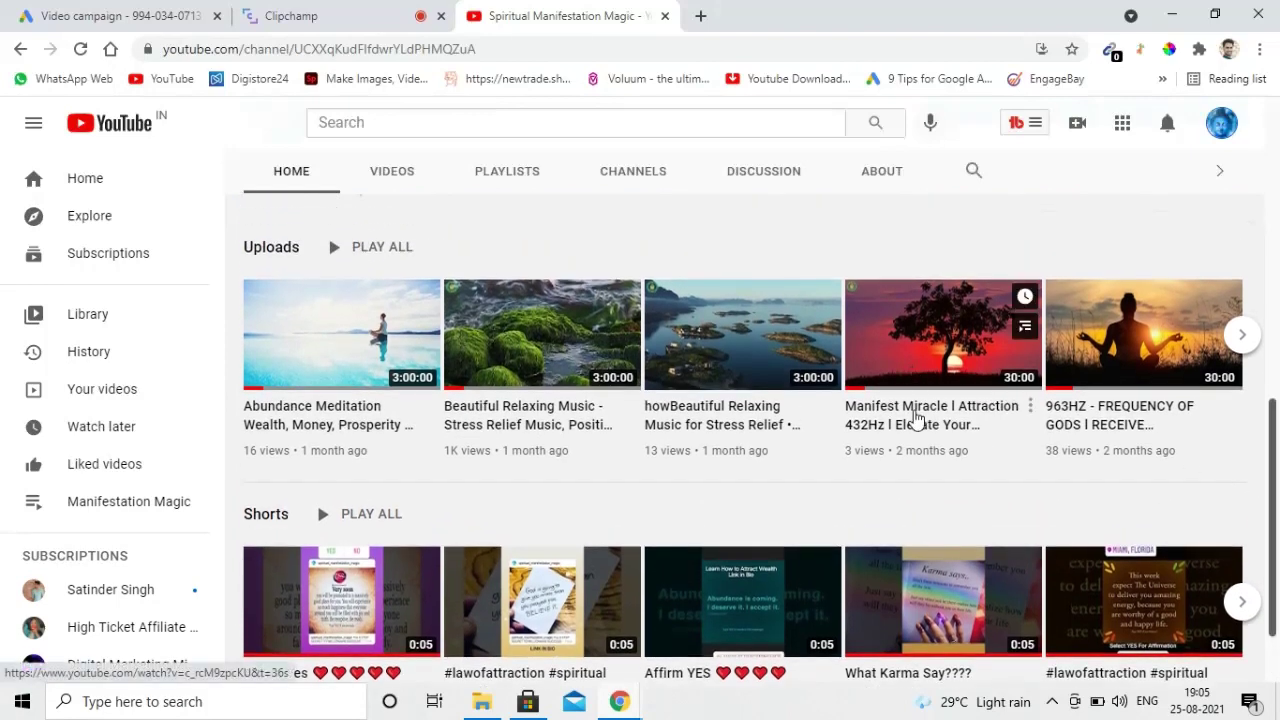
left_click(916, 420)
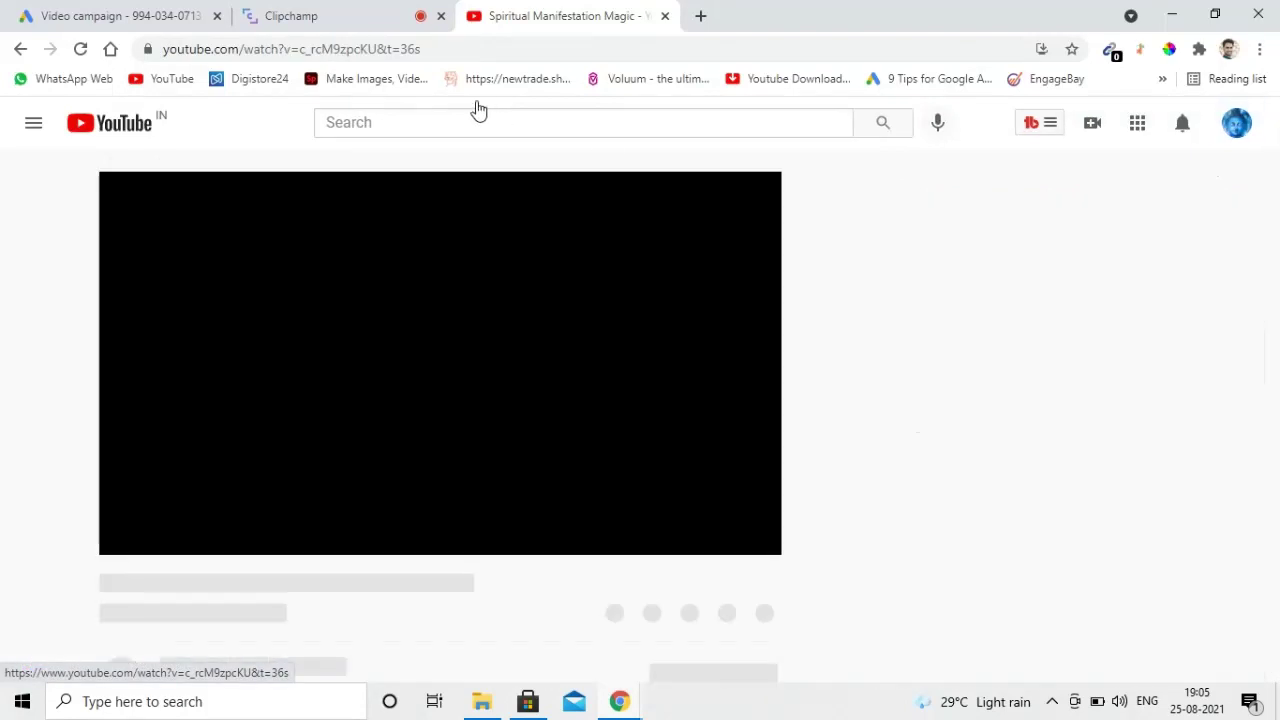
left_click(443, 40)
key("ctrl+c")
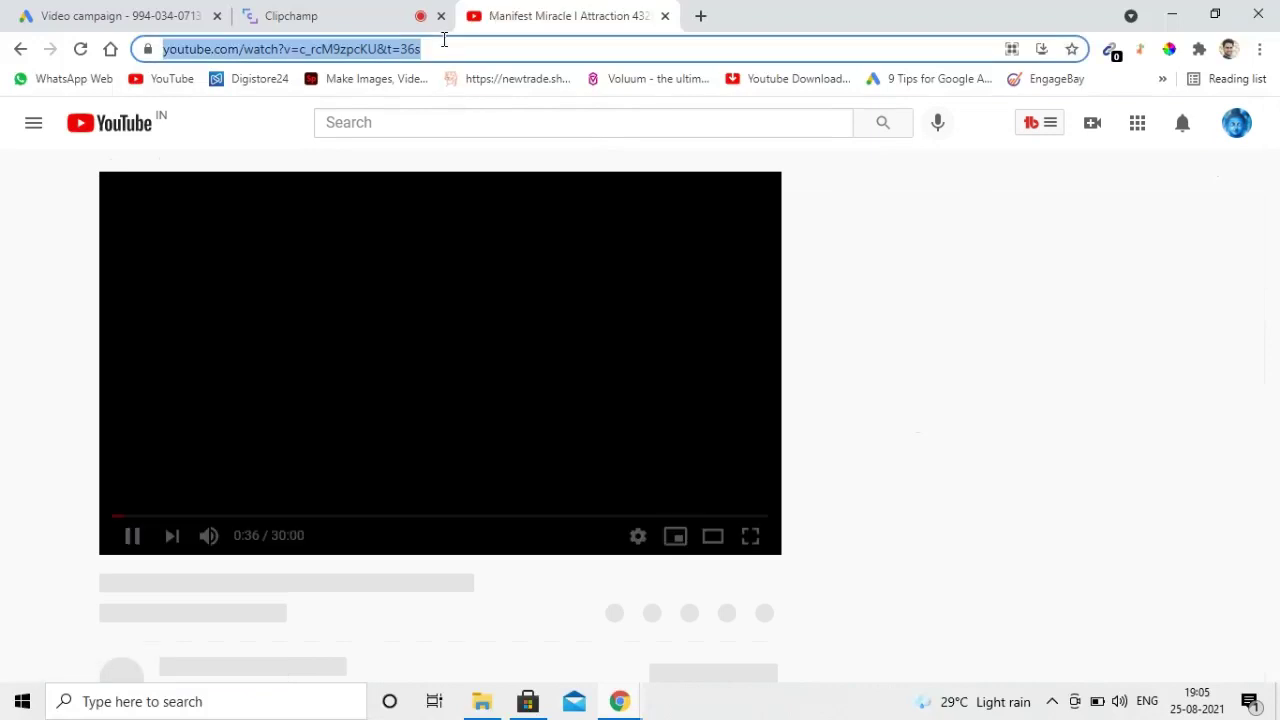
Return to the Google Ads campaign and add the copied video link as the ad's YouTube video, closing the YouTube page
left_click(25, 16)
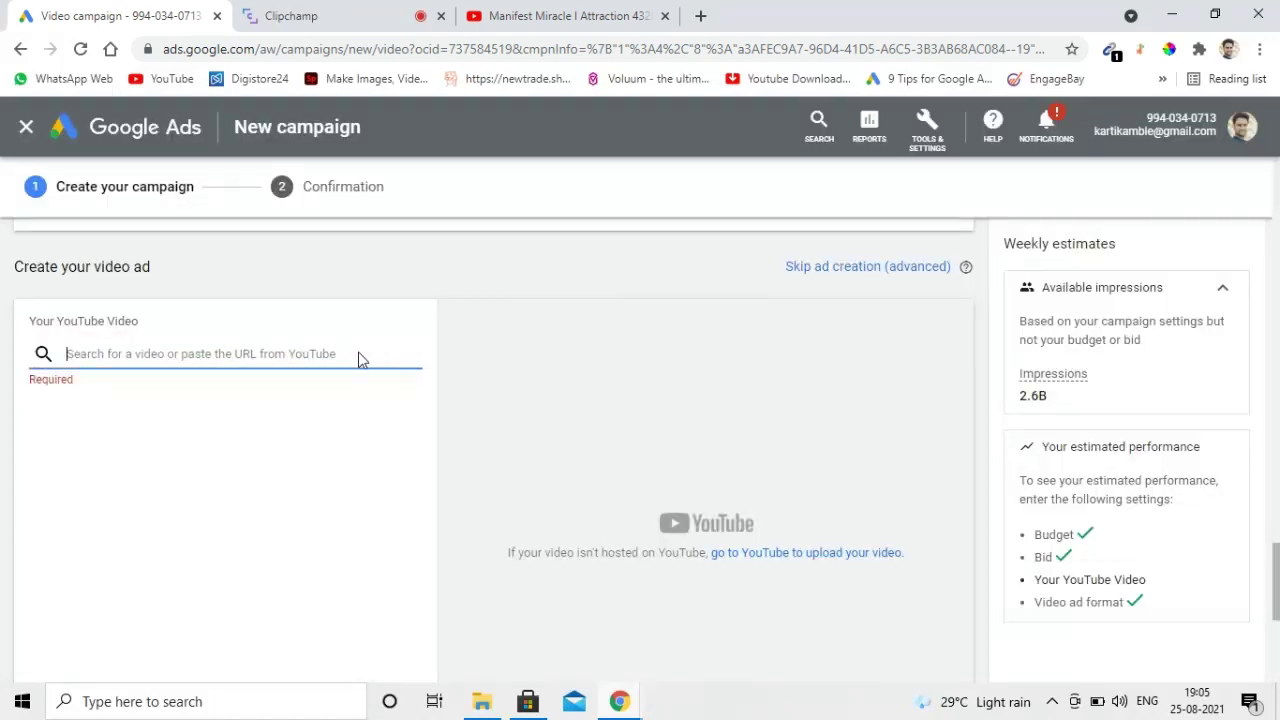
key("ctrl+v")
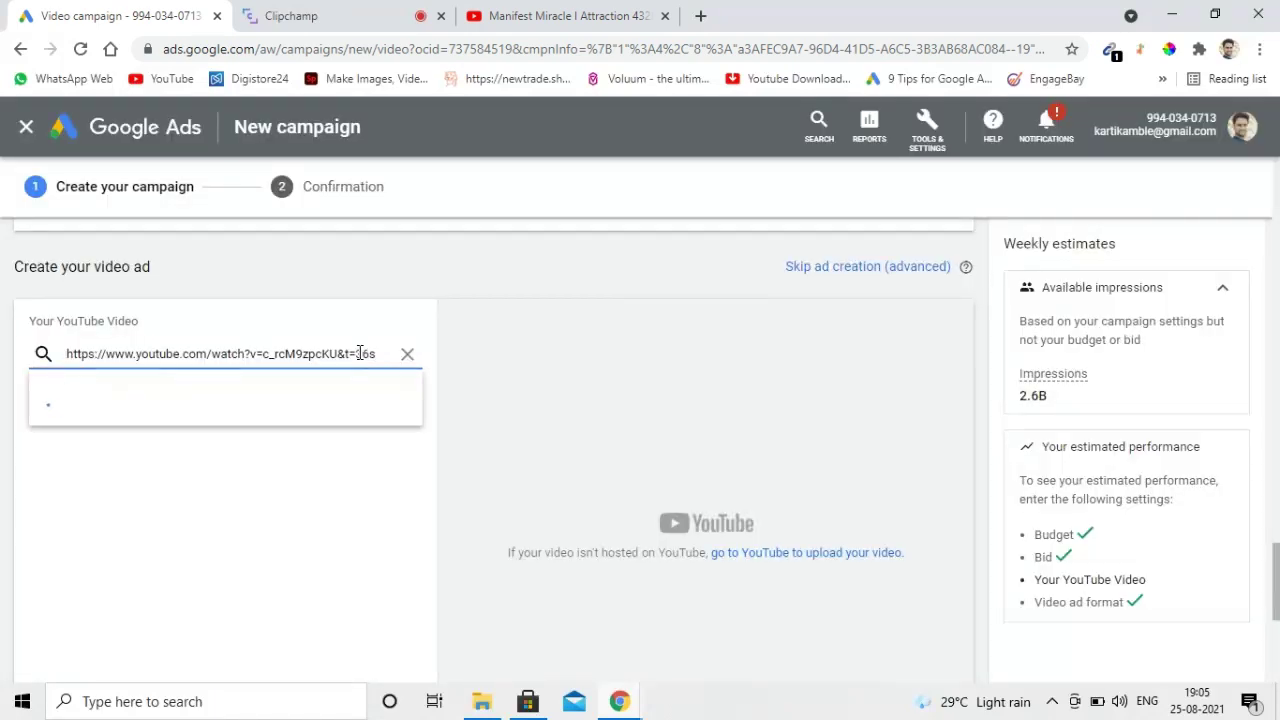
left_click(667, 17)
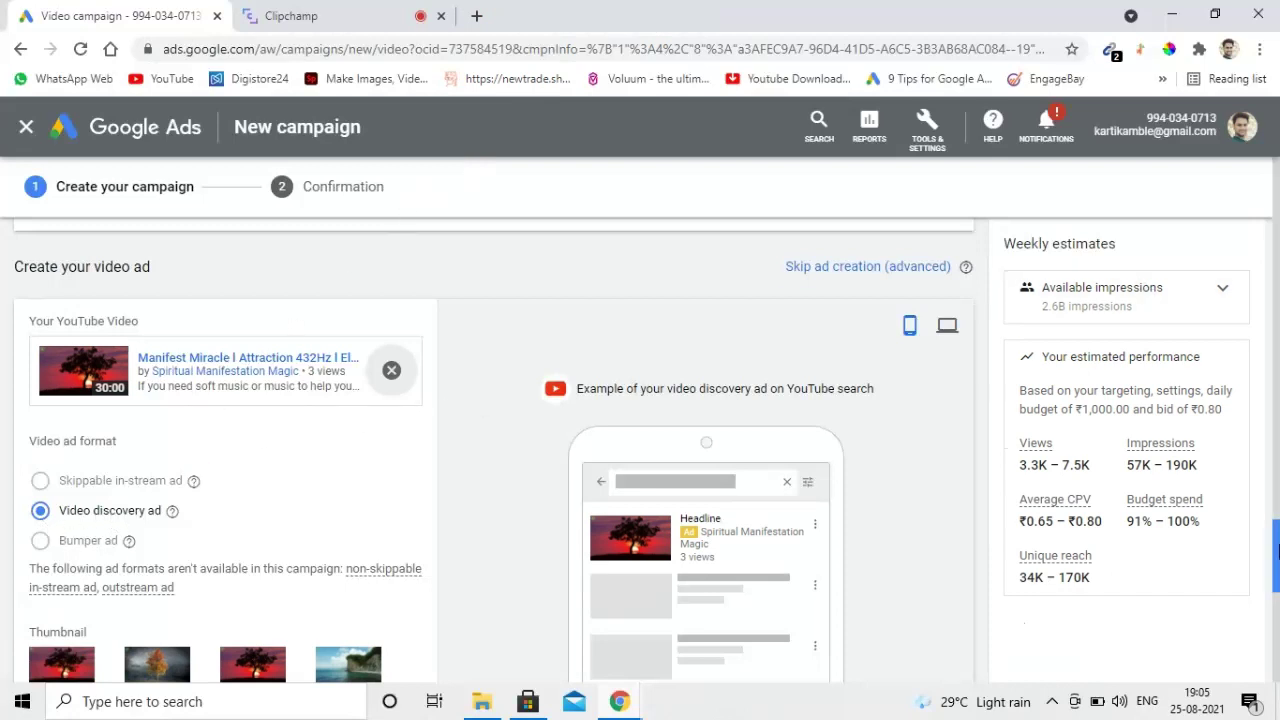
Enter the video discovery ad's headline as "How to Manifest Money ? High Frequency Vibrations"
left_click_drag(1276, 550, 1276, 585)
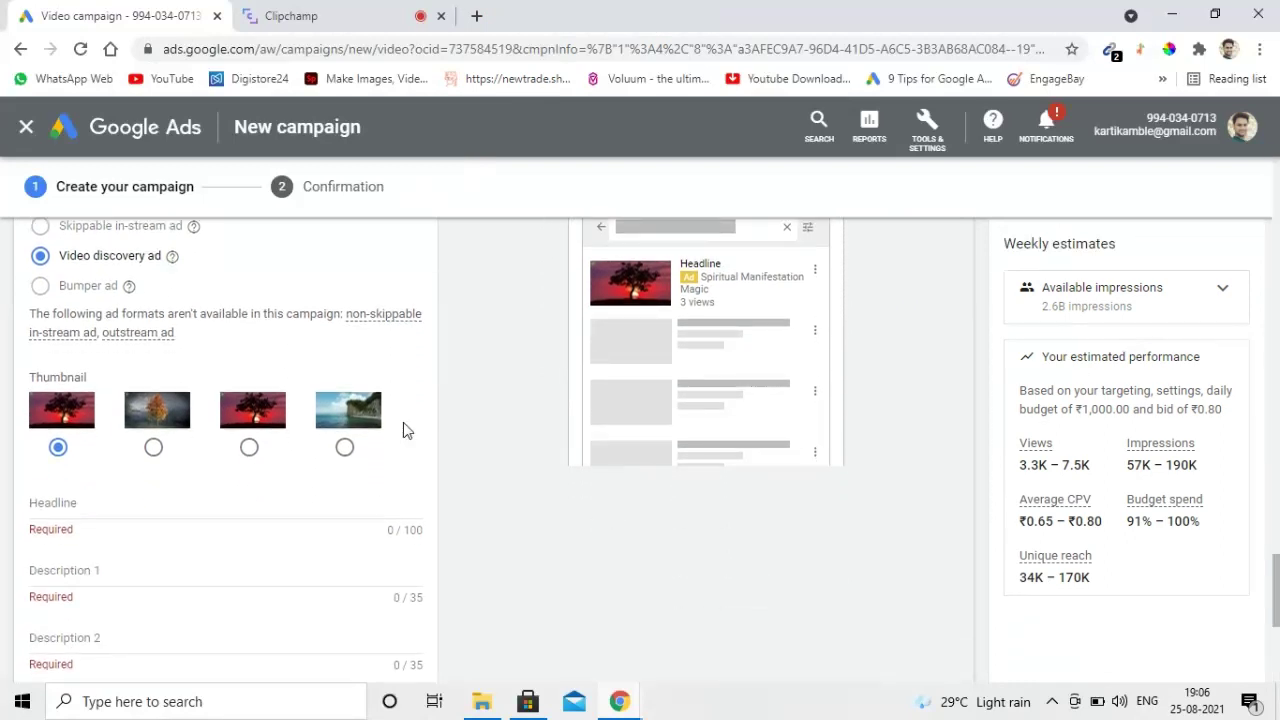
left_click(124, 507)
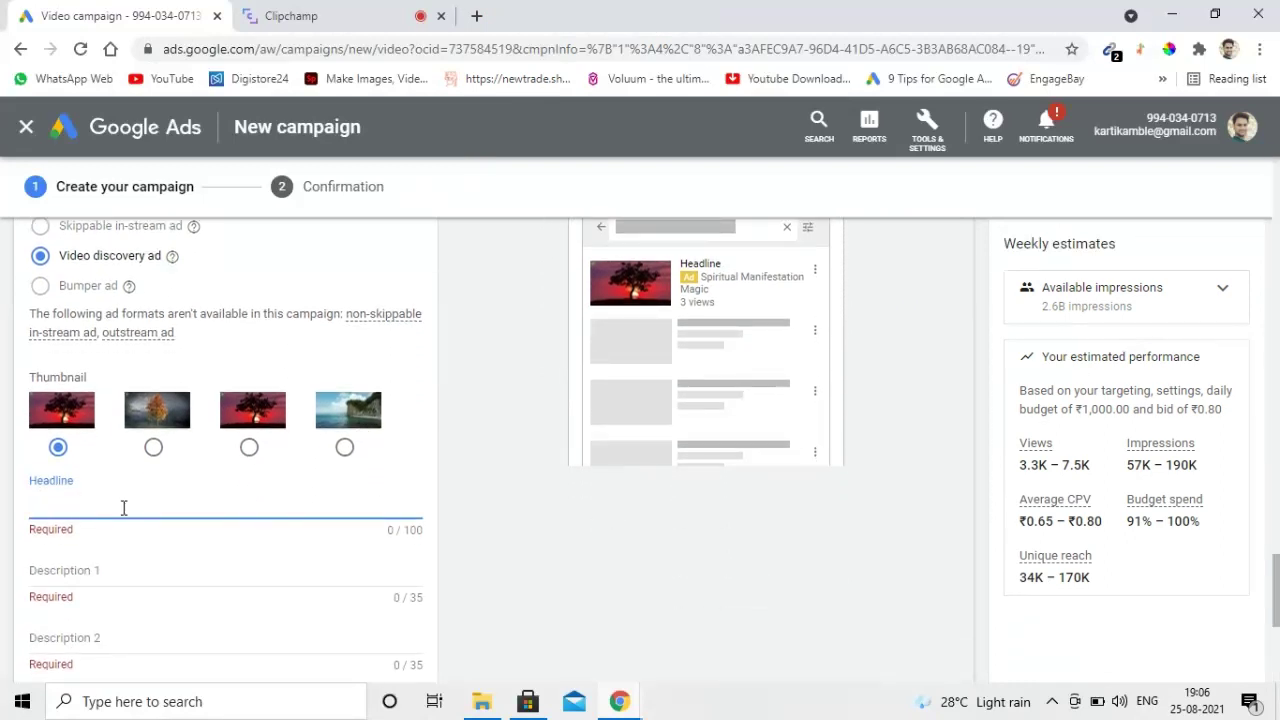
type("How to ")
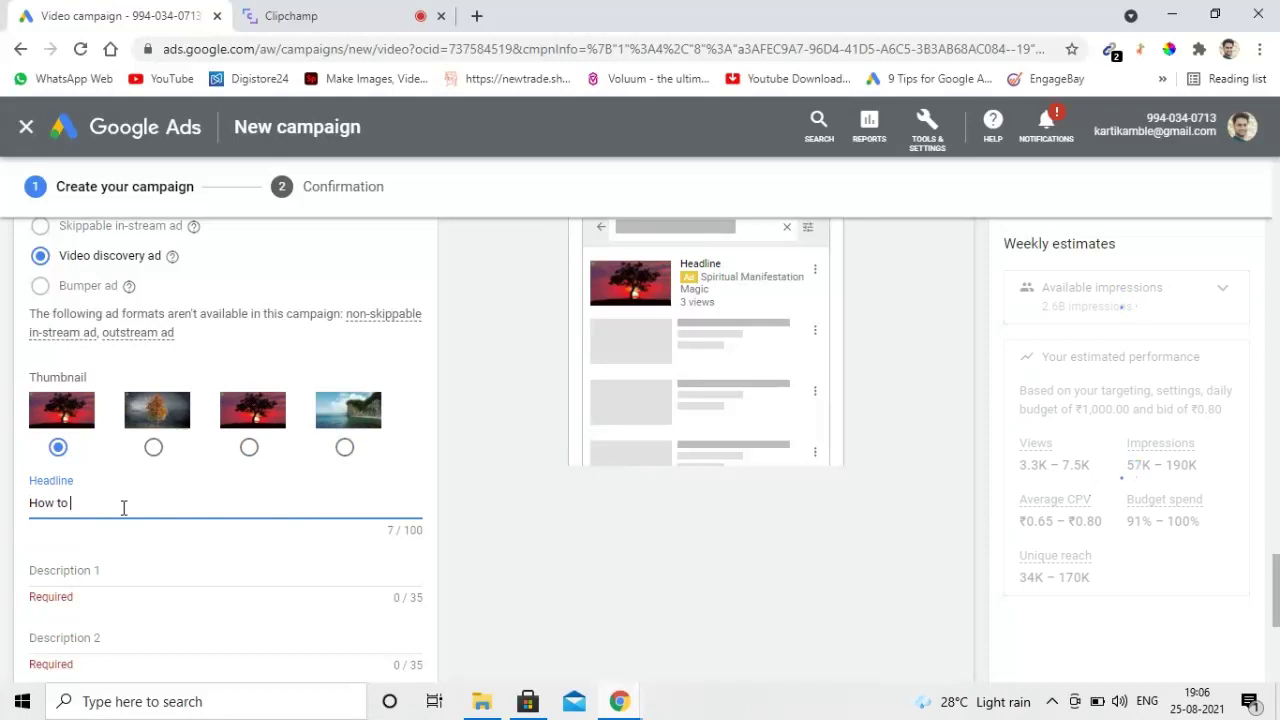
type("Manifest t")
type("oney ")
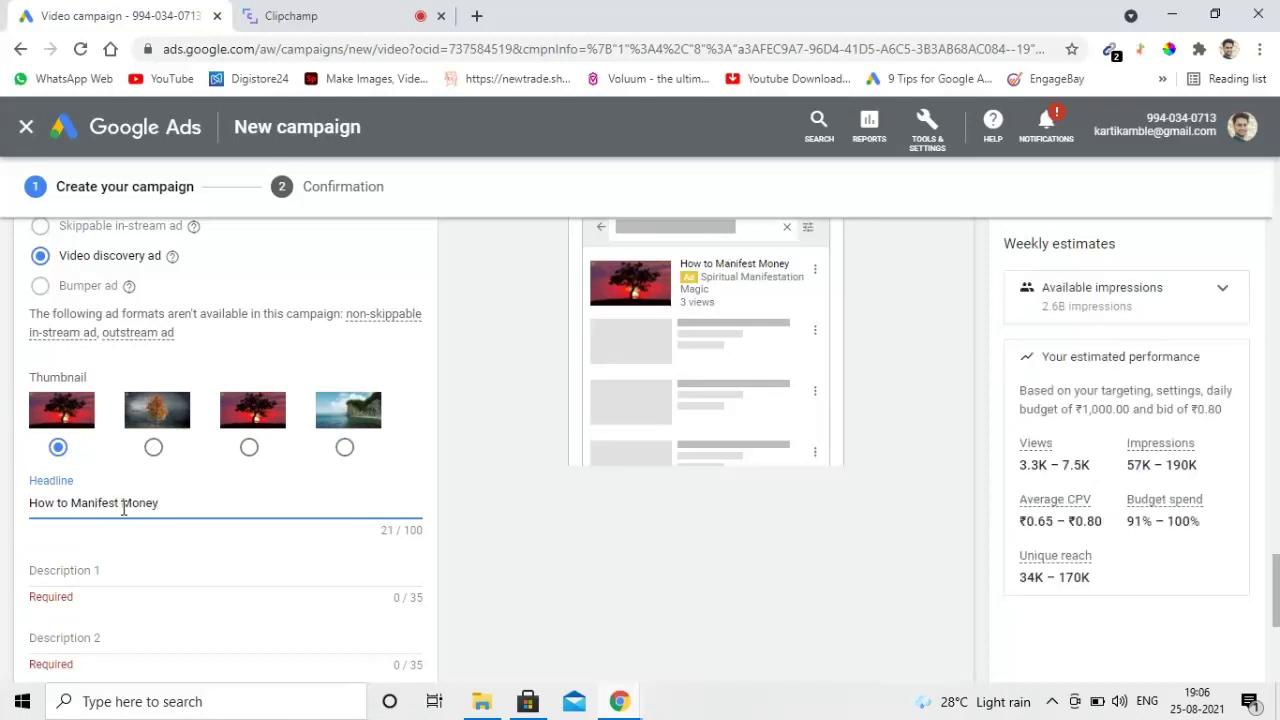
type("? Hi")
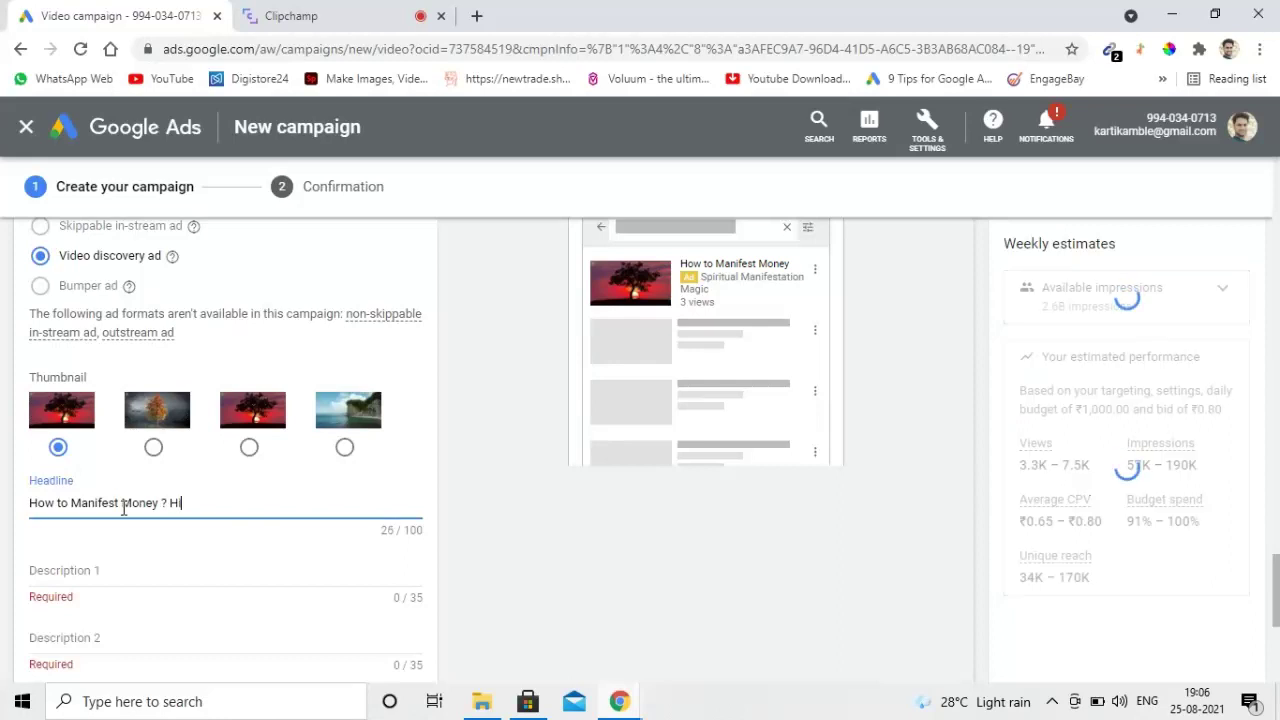
type("gh Frequency")
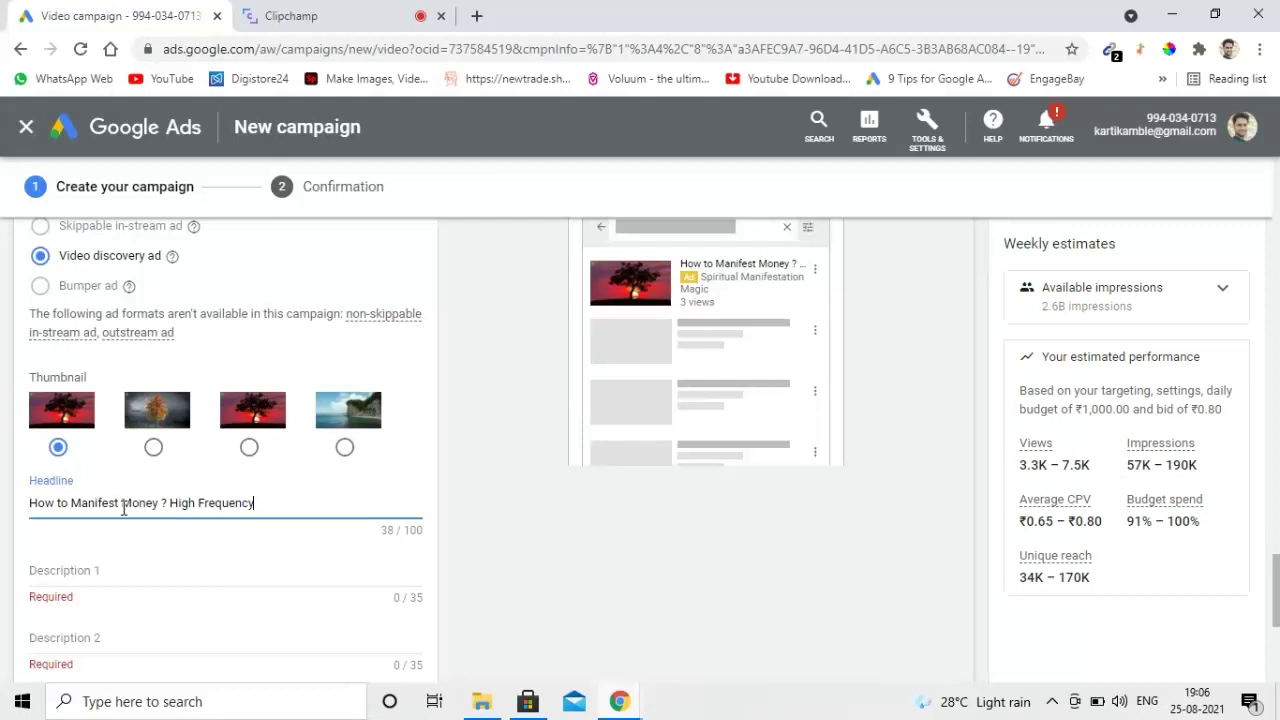
type(" Vi")
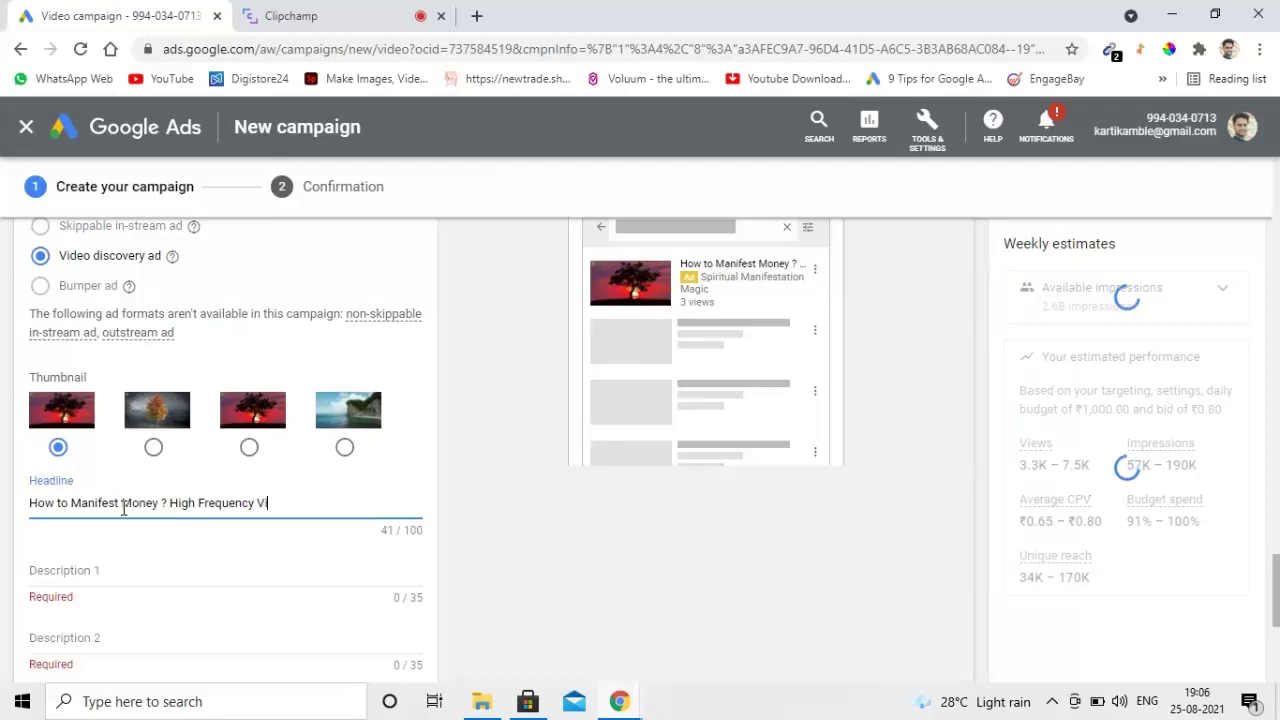
type("brations")
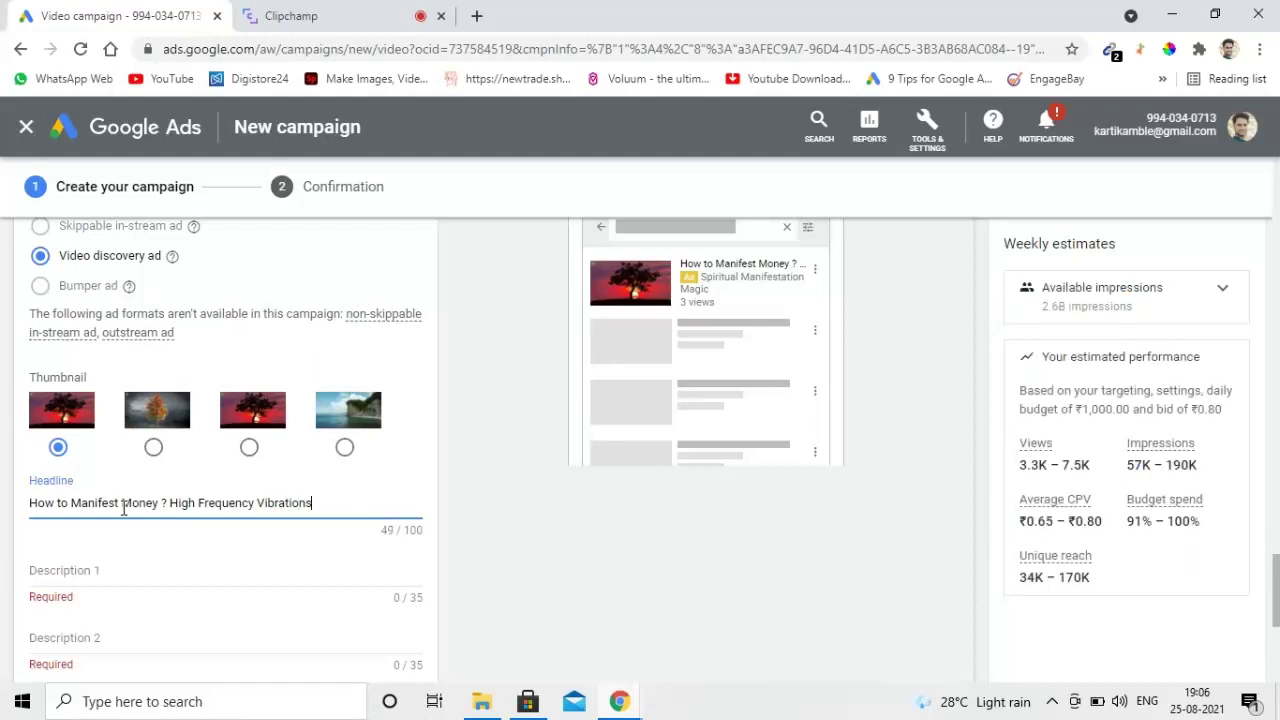
type(" ?-")
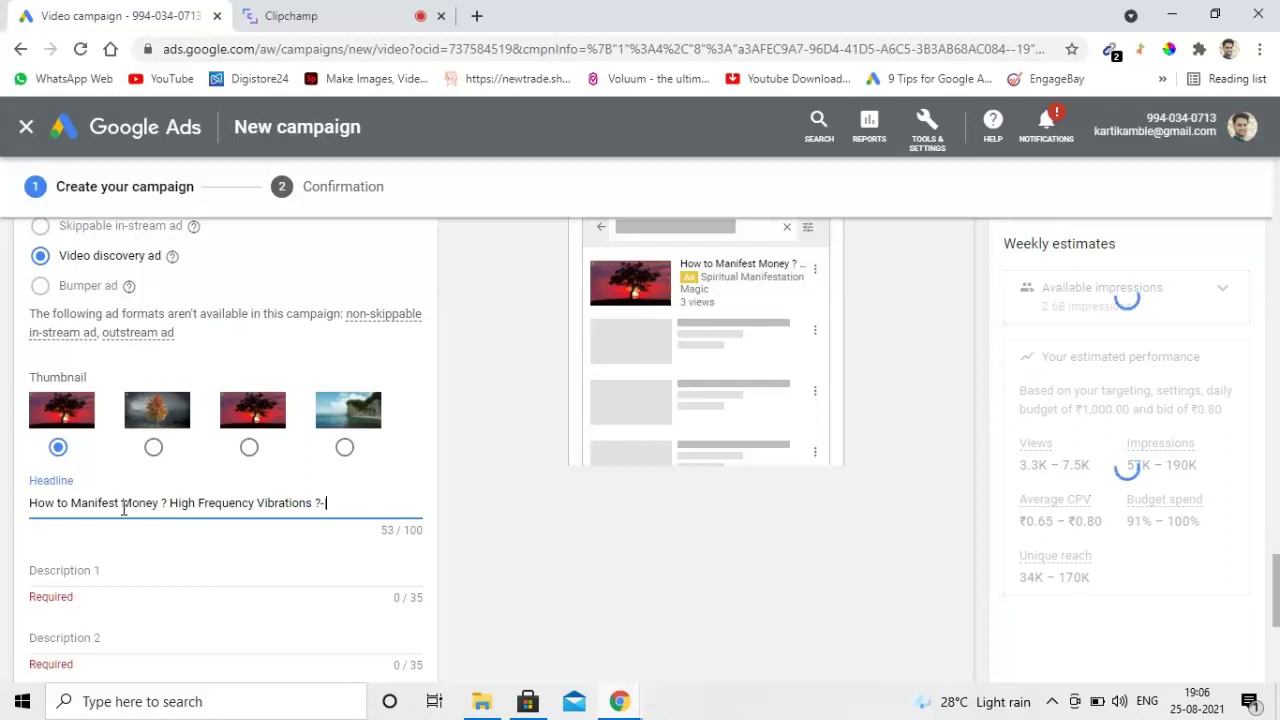
key("BackSpace")
key("BackSpace")
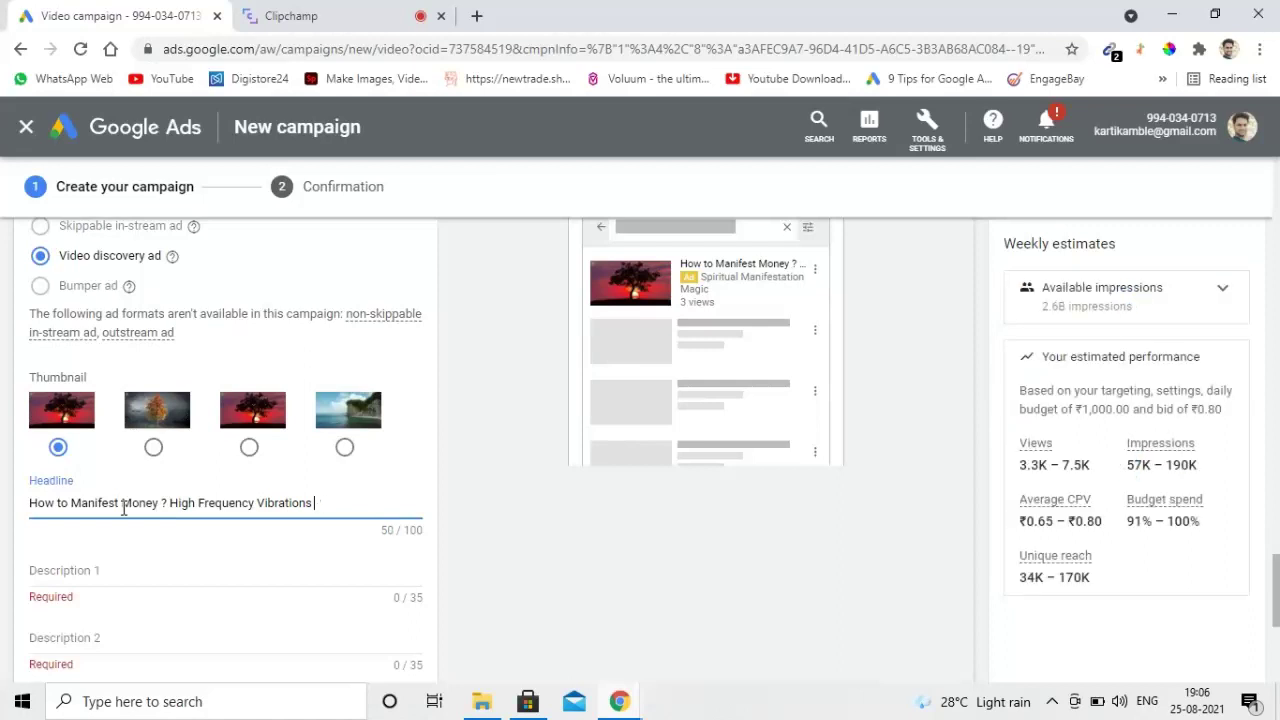
Add a "|" separator at the headline's end and replace the question mark after "Money" with "|"
type("|")
key("Left")
key("Left")
key("Left")
key("Left")
key("Left")
key("Left")
key("Left")
key("Left")
key("Left")
key("Left")
key("Left")
key("Left")
key("Left")
key("Left")
key("Left")
key("Left")
key("Left")
key("Left")
key("Left")
key("Left")
key("BackSpace")
type("|")
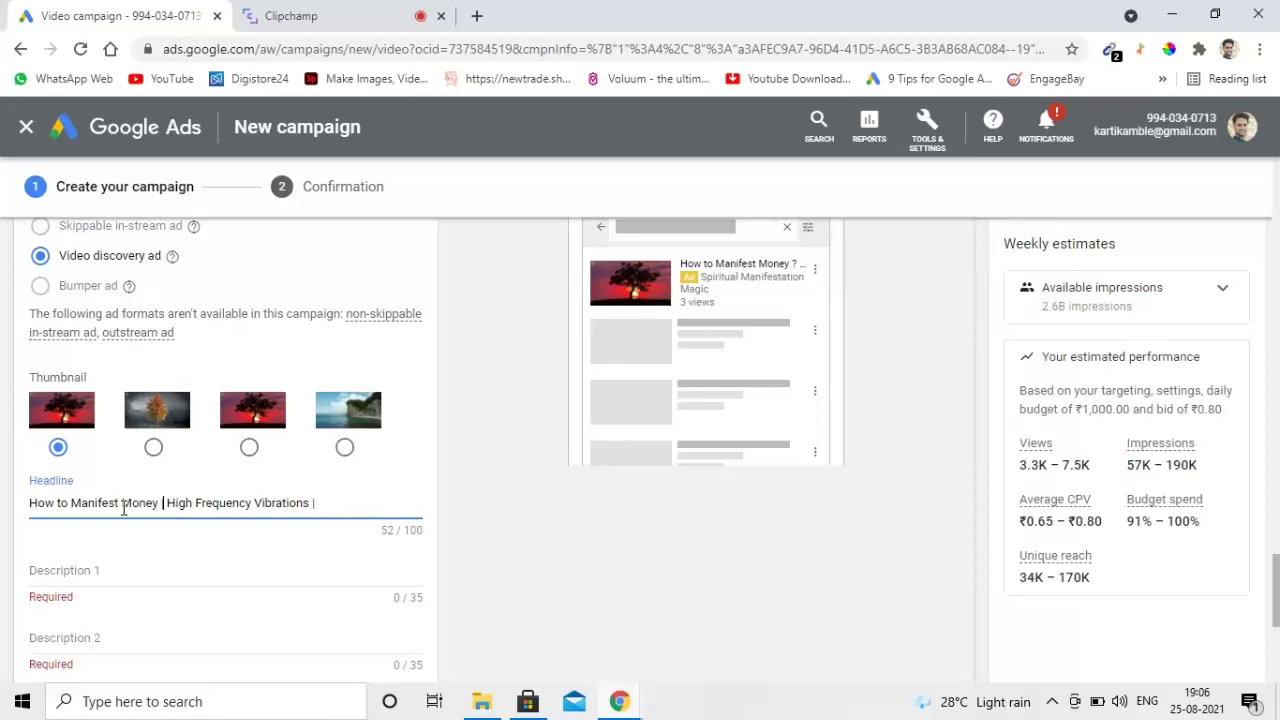
Append "Activate Your Chakra" to the end of the headline
left_click(346, 497)
type("Acti")
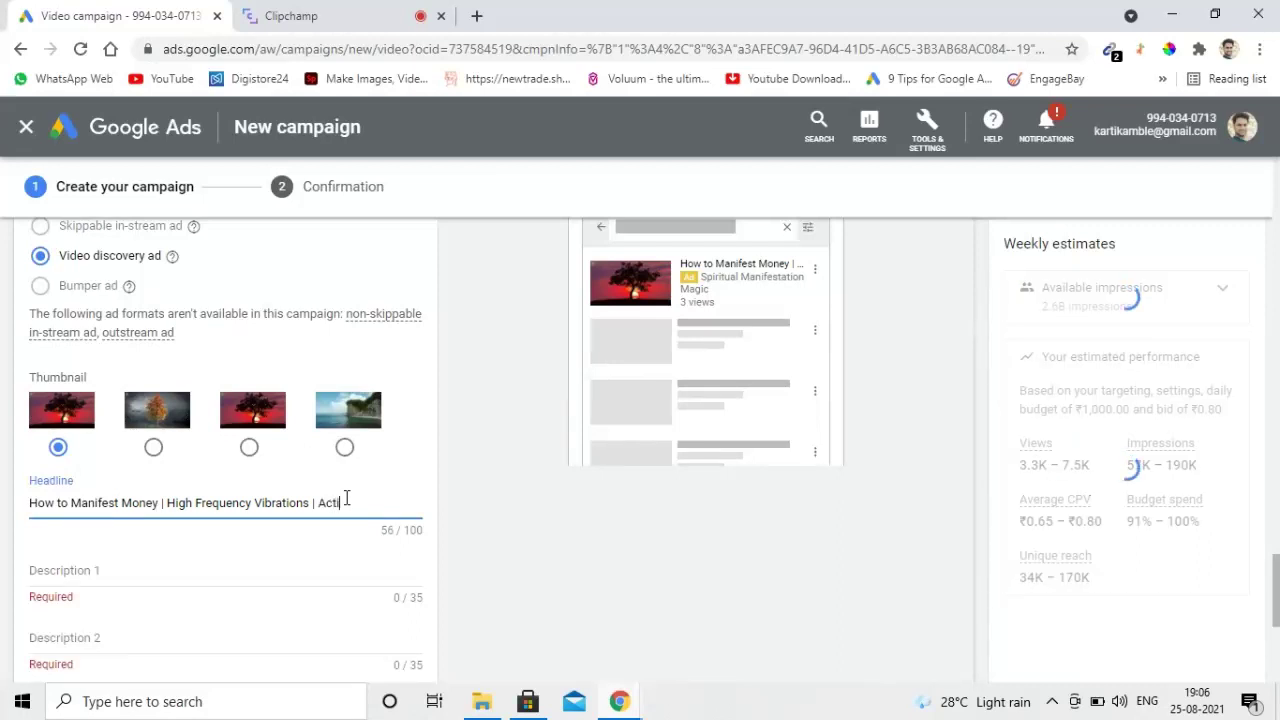
type("vate Yor")
key("BackSpace")
type("u")
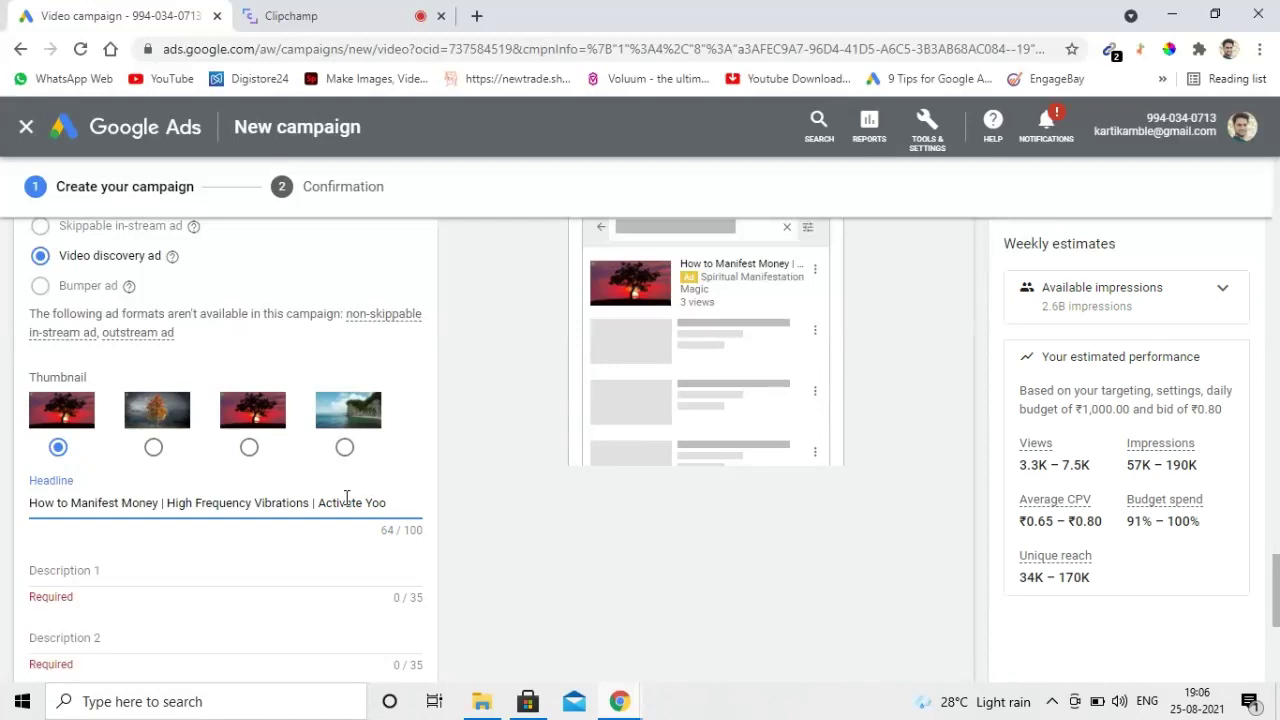
type("r Ch")
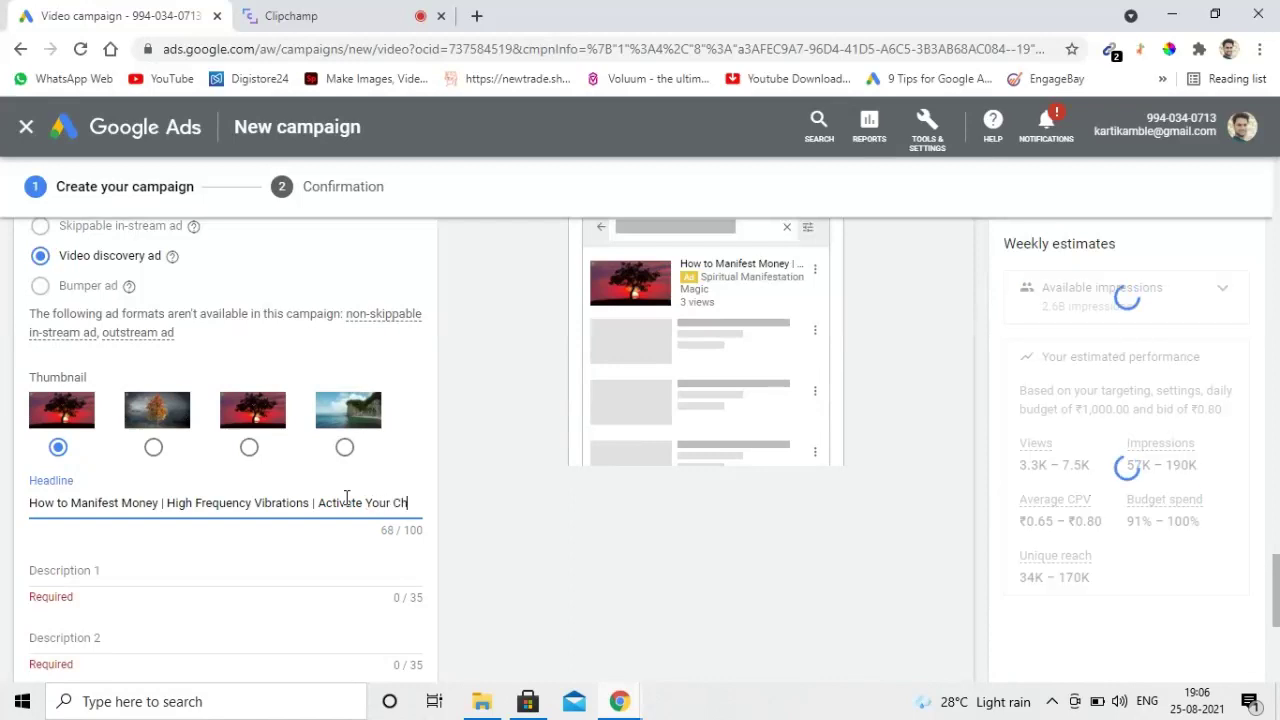
type("akra")
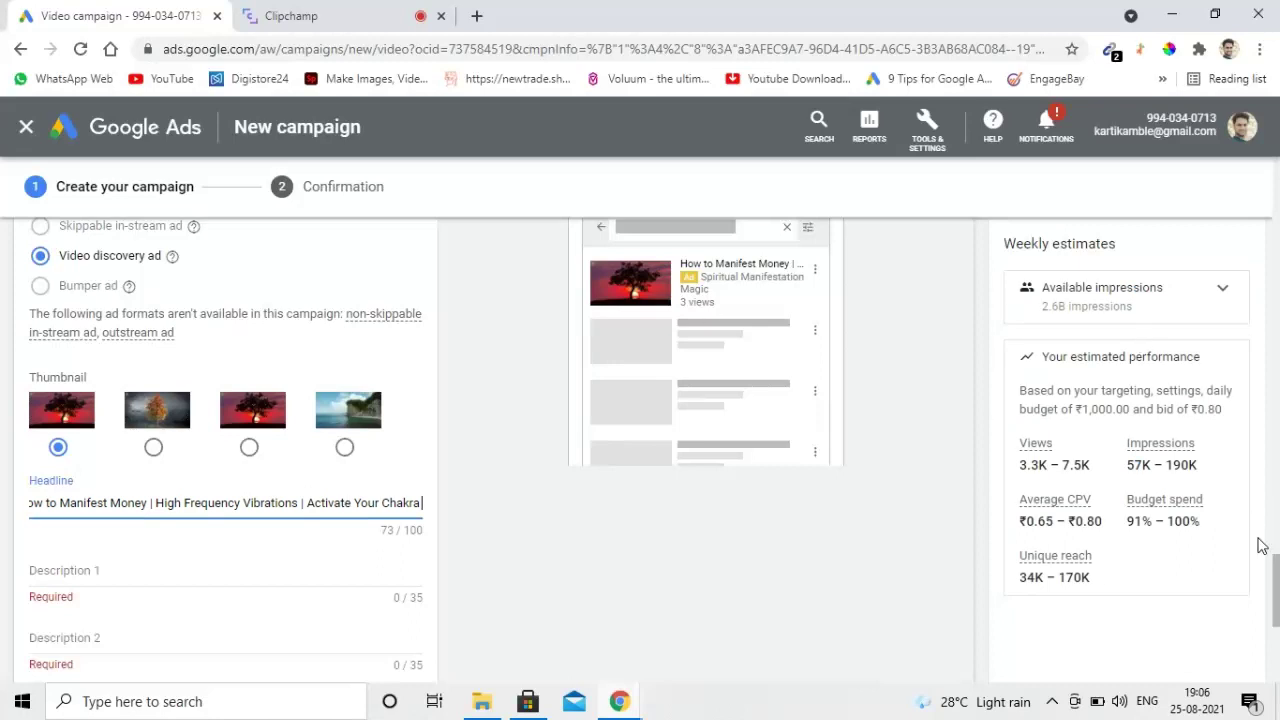
left_click_drag(1276, 570, 1254, 591)
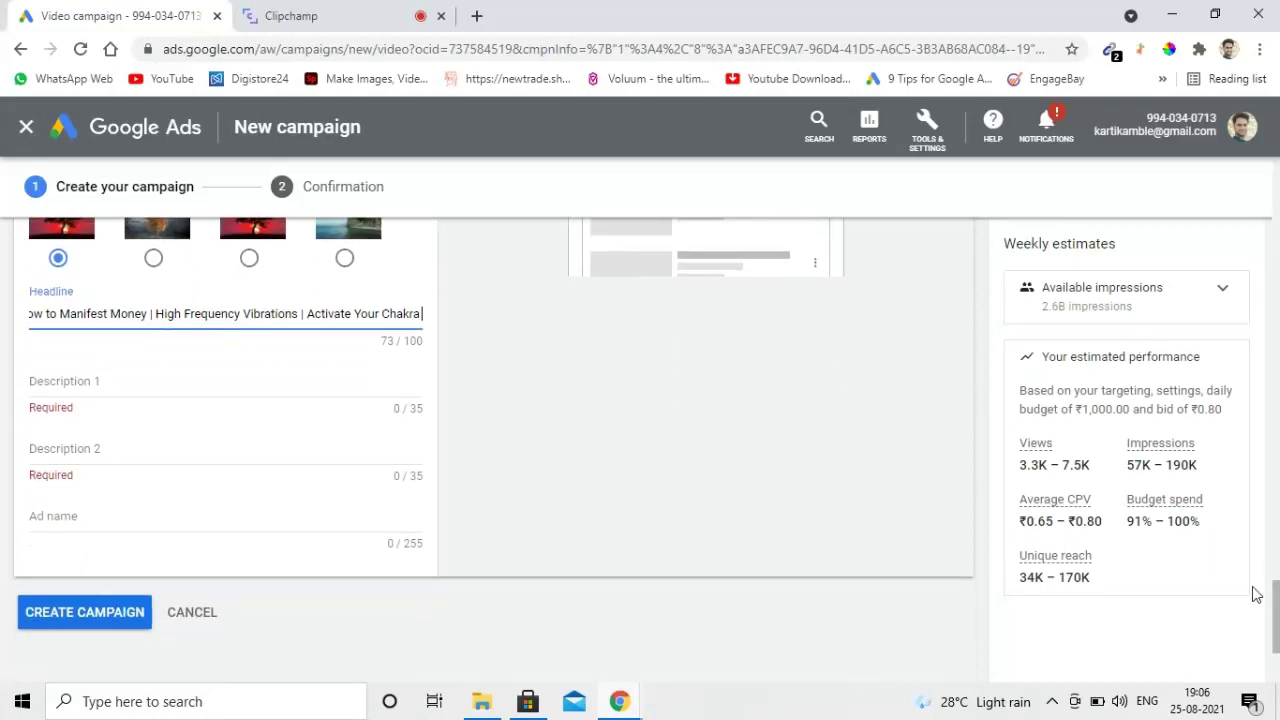
Check the ad preview and enter "If You want to earn Money" as Description 1
left_click(120, 386)
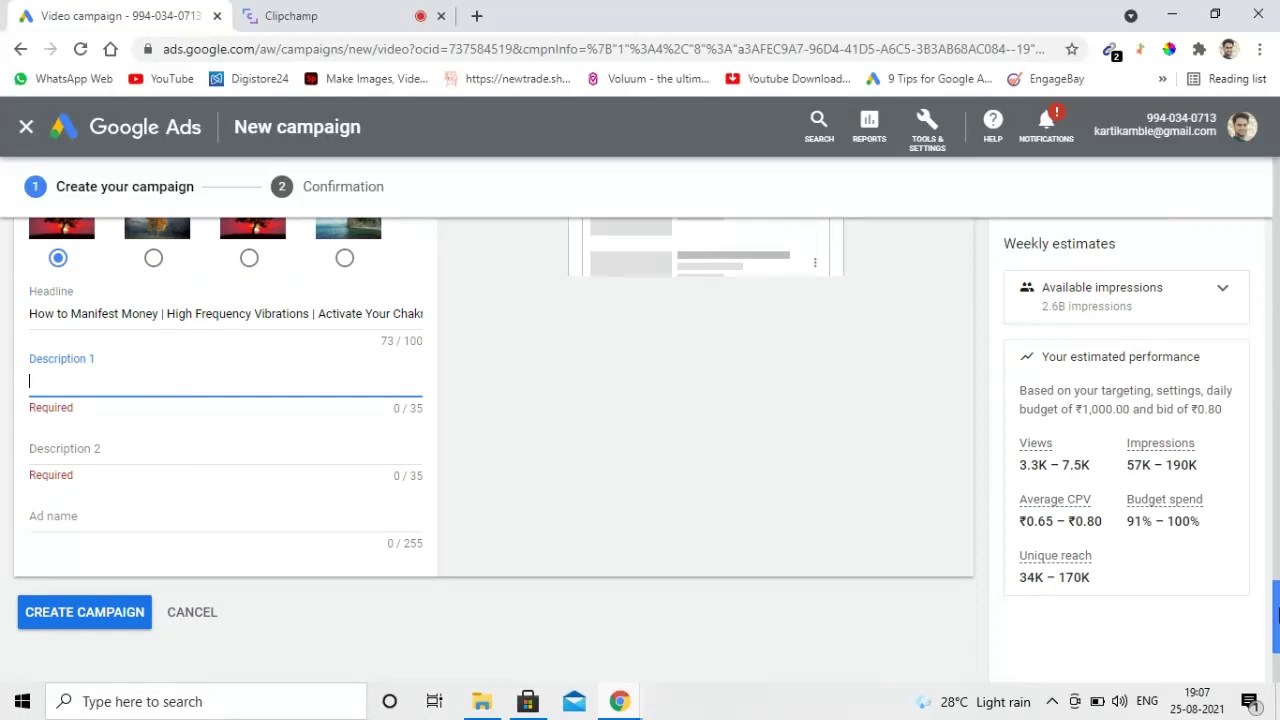
left_click_drag(1276, 613, 1276, 576)
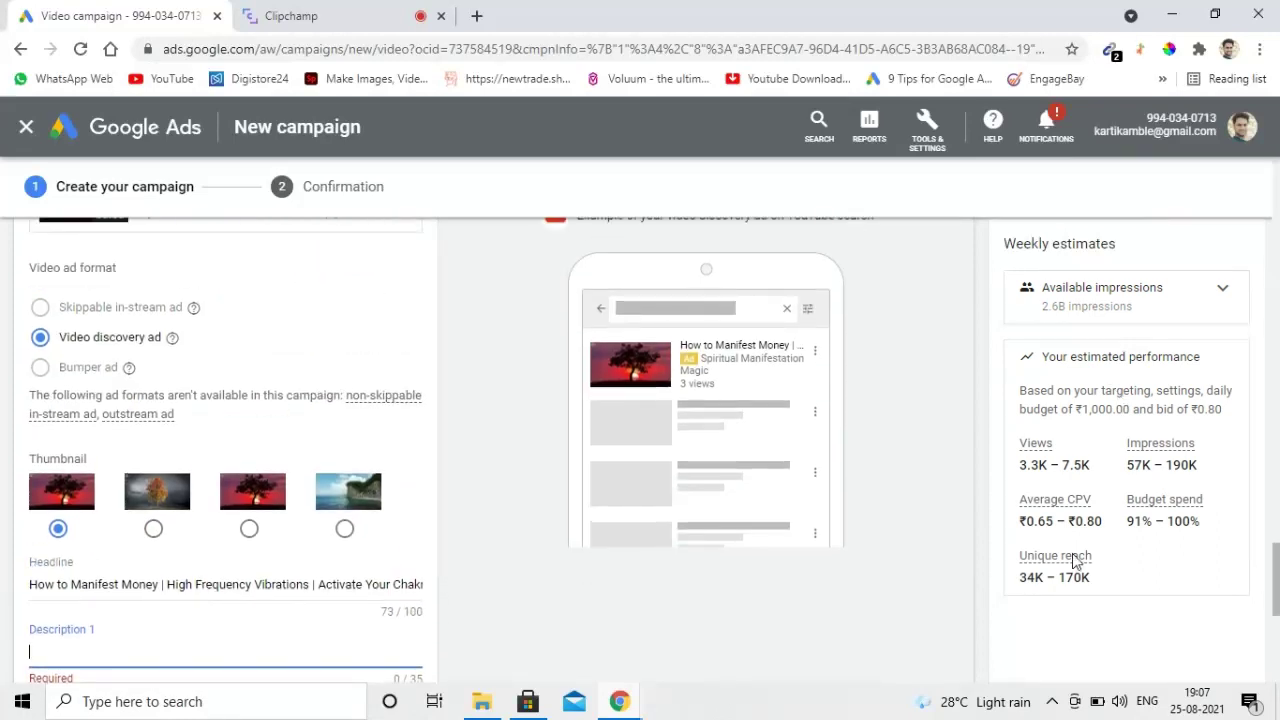
left_click(758, 628)
scroll(758, 628, "up", 1)
scroll(758, 627, "down", 3)
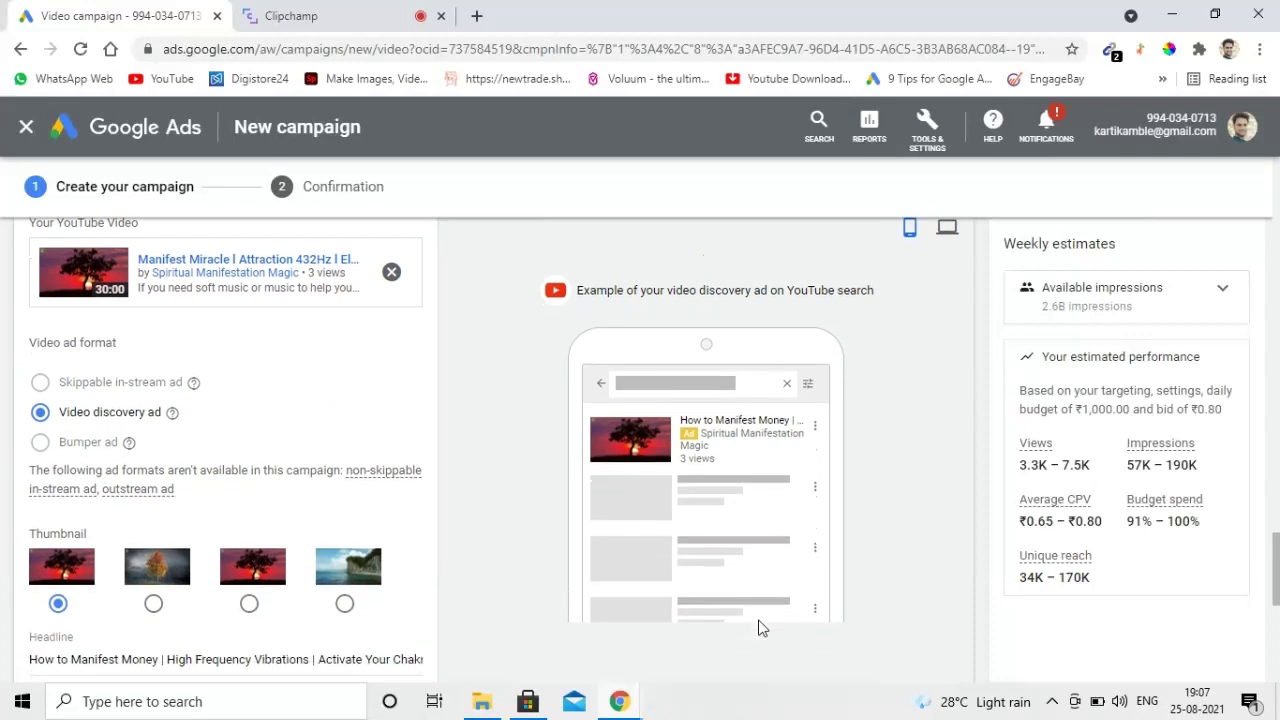
left_click(68, 500)
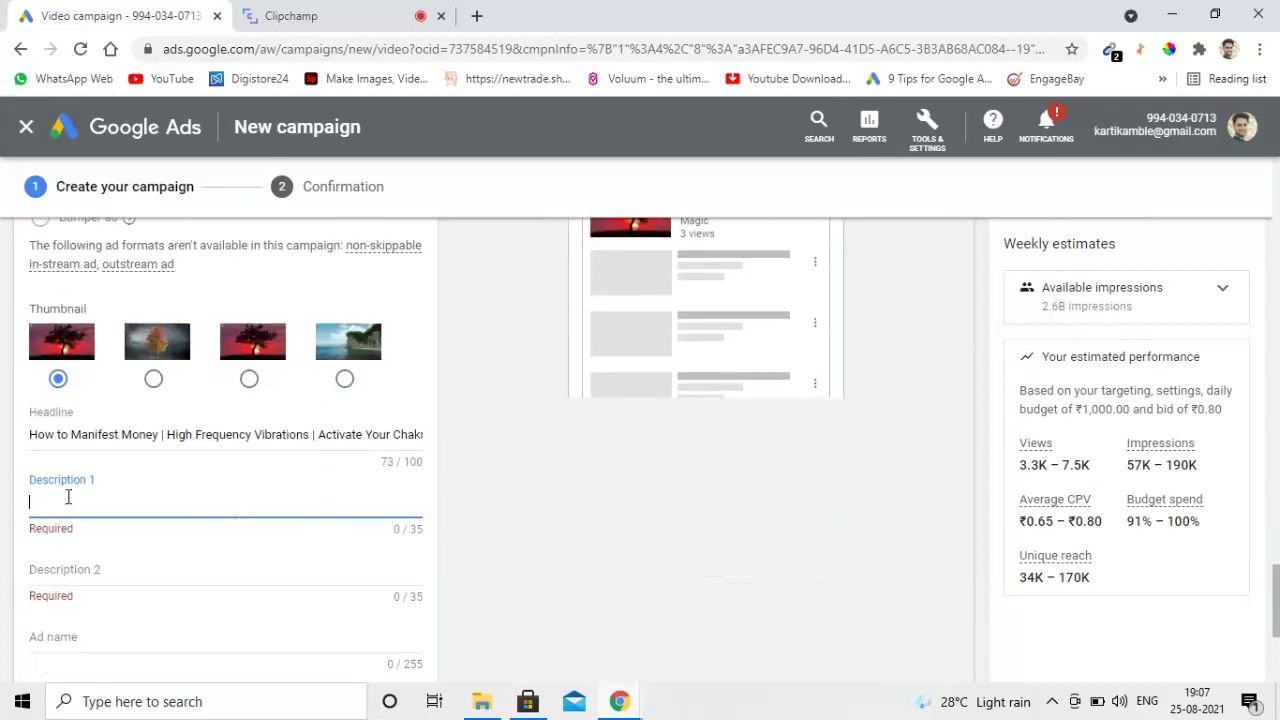
type("If ")
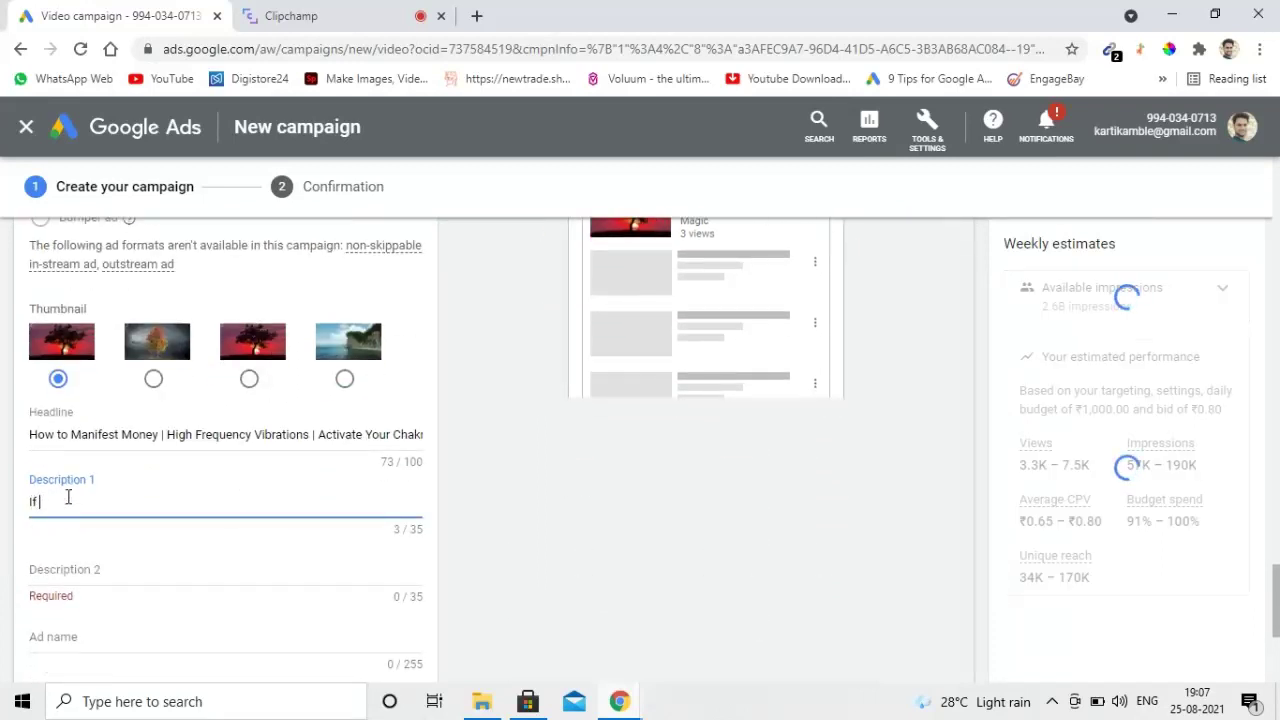
type("You want to earn Money")
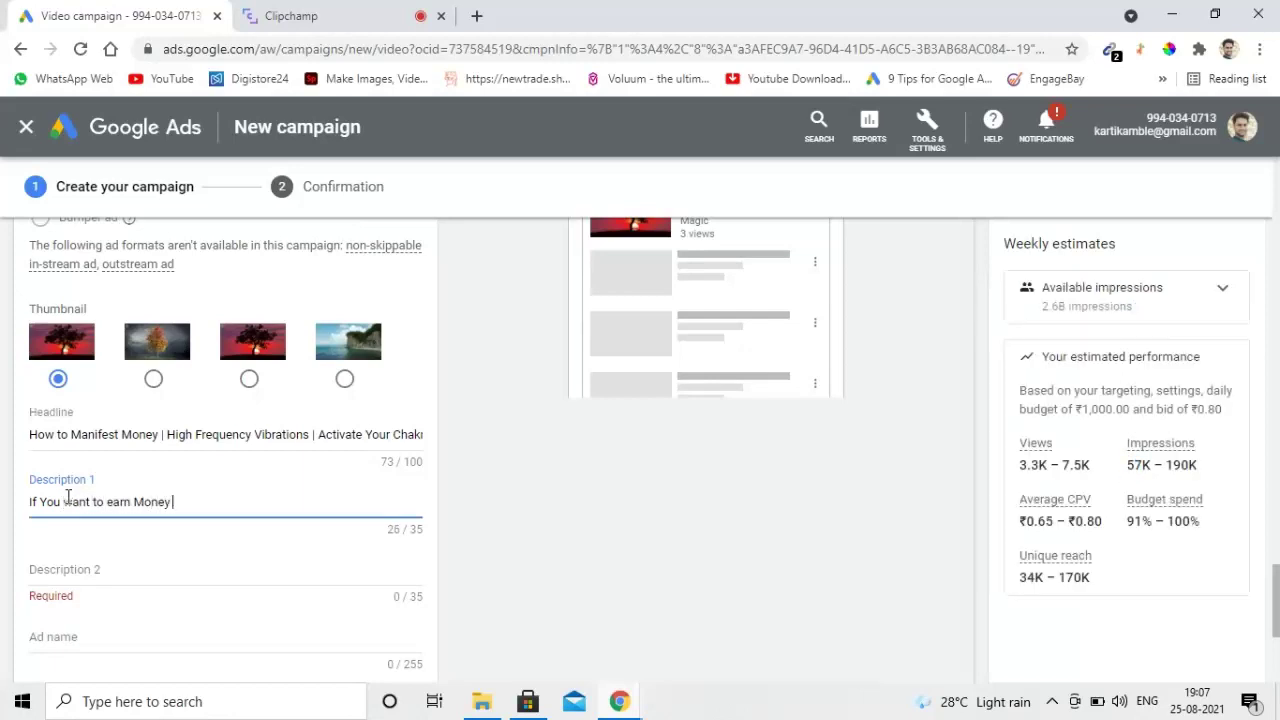
Rewrite Description 1 so that "If You want to" continues with "manifest money in real ti"
key("BackSpace")
key("BackSpace")
key("BackSpace")
key("BackSpace")
key("BackSpace")
key("BackSpace")
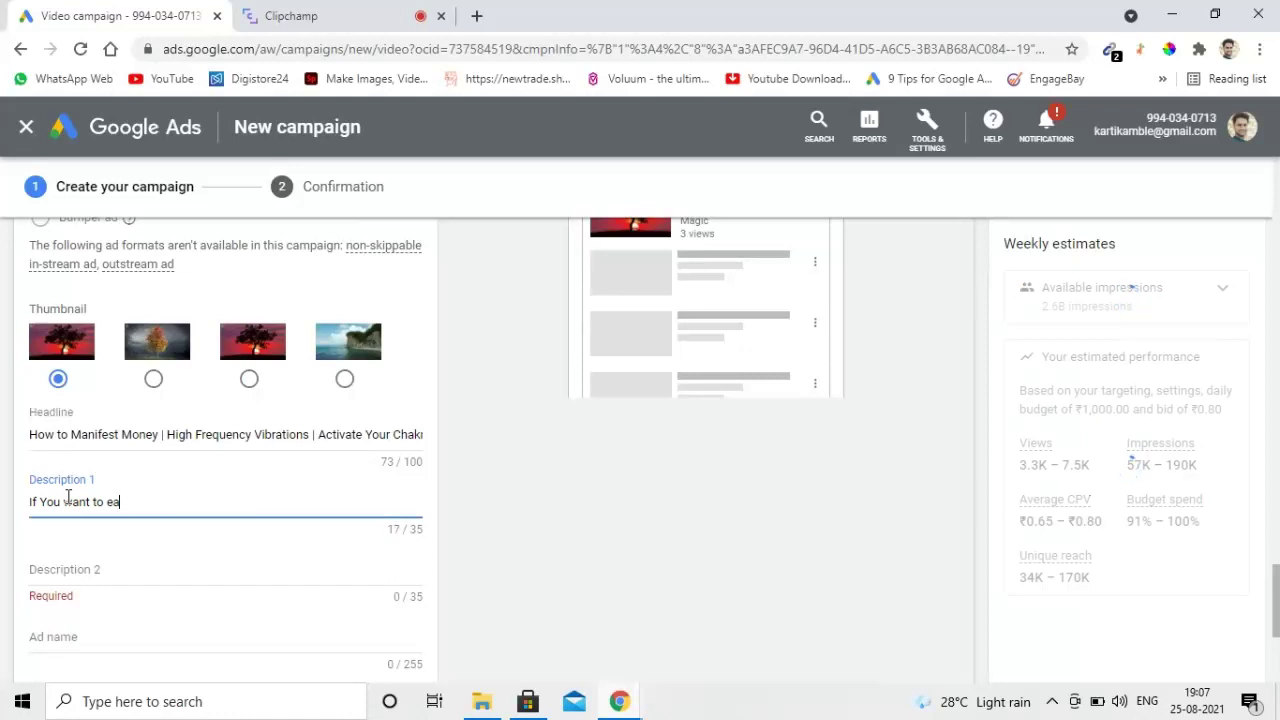
key("BackSpace")
key("BackSpace")
type("manif")
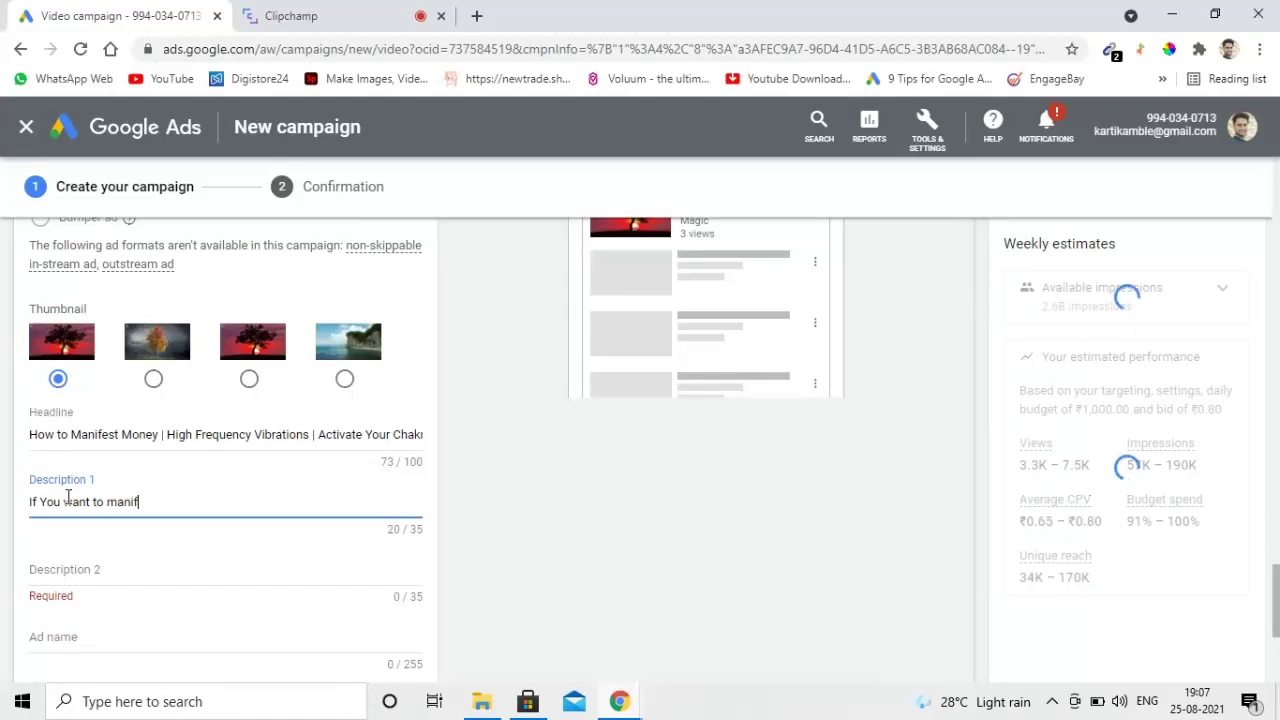
type("est money in r")
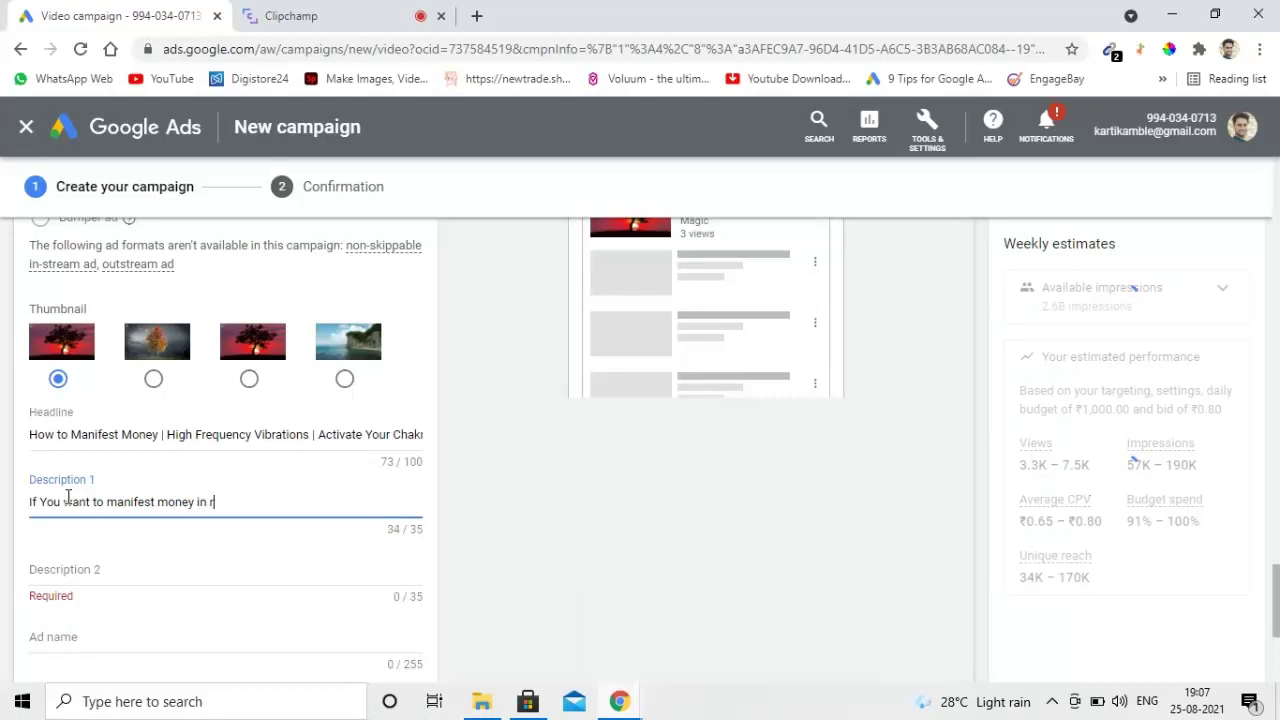
type("eal ti")
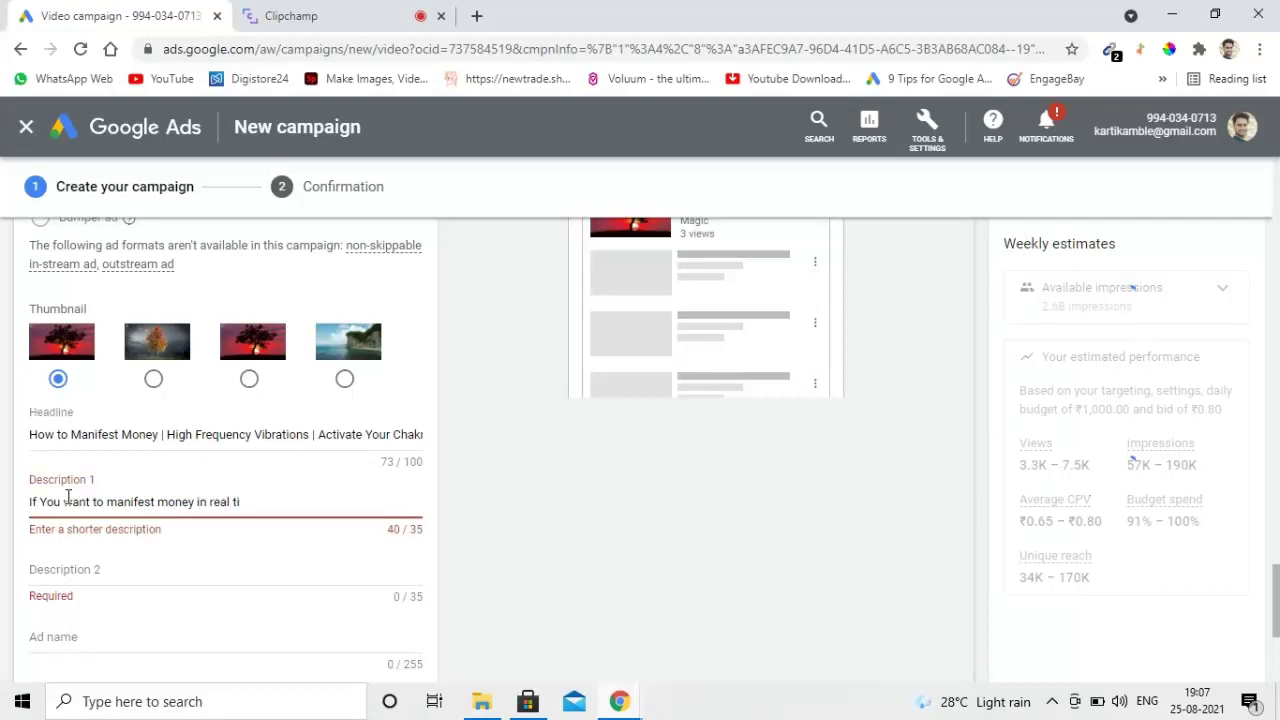
Shorten Description 1 to "If You want to manifest money"
key("BackSpace")
key("BackSpace")
key("BackSpace")
key("BackSpace")
key("BackSpace")
key("BackSpace")
key("BackSpace")
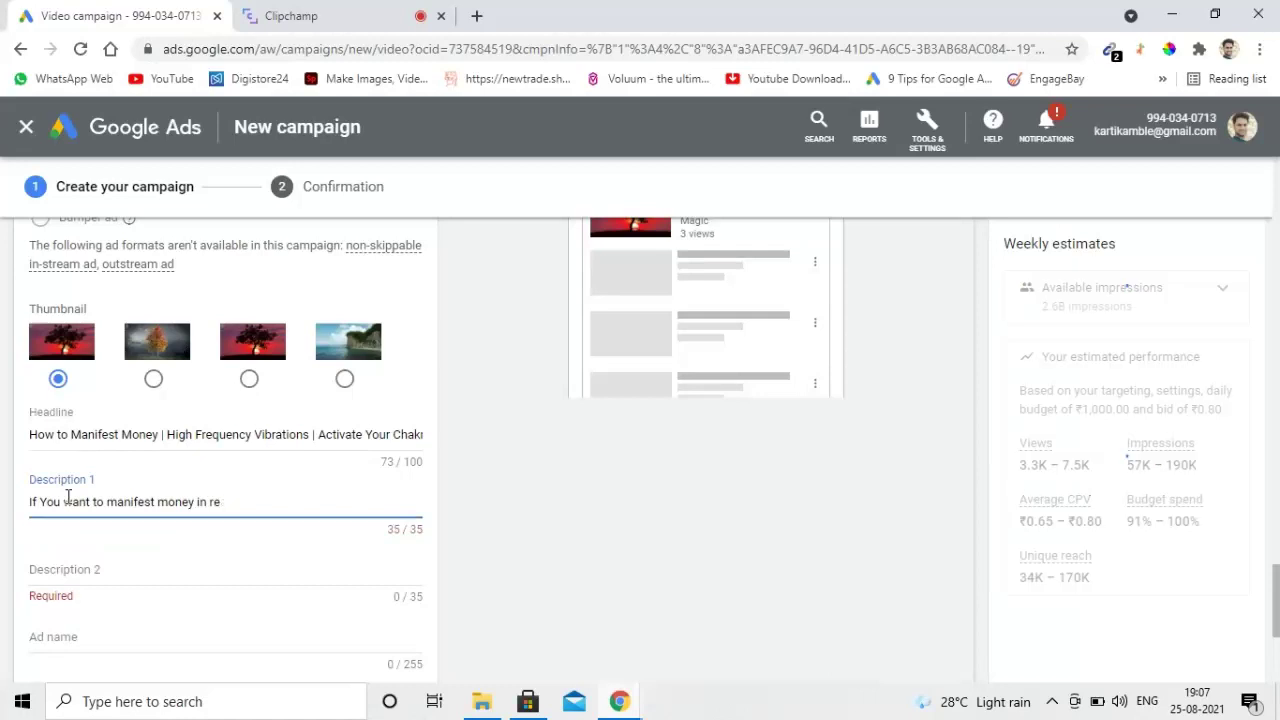
key("BackSpace")
Enter "Manifest Money in Real Time" as Description 2 of the video discovery ad
left_click(76, 573)
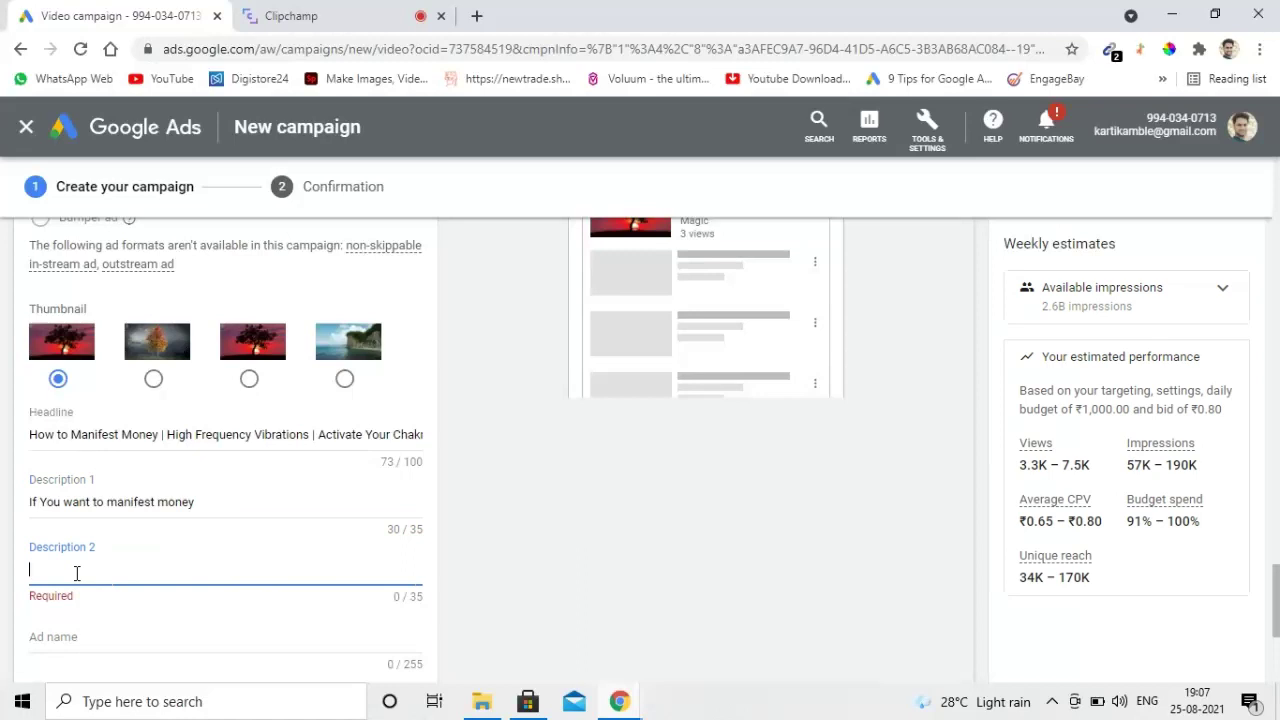
type("Manifest Money in real")
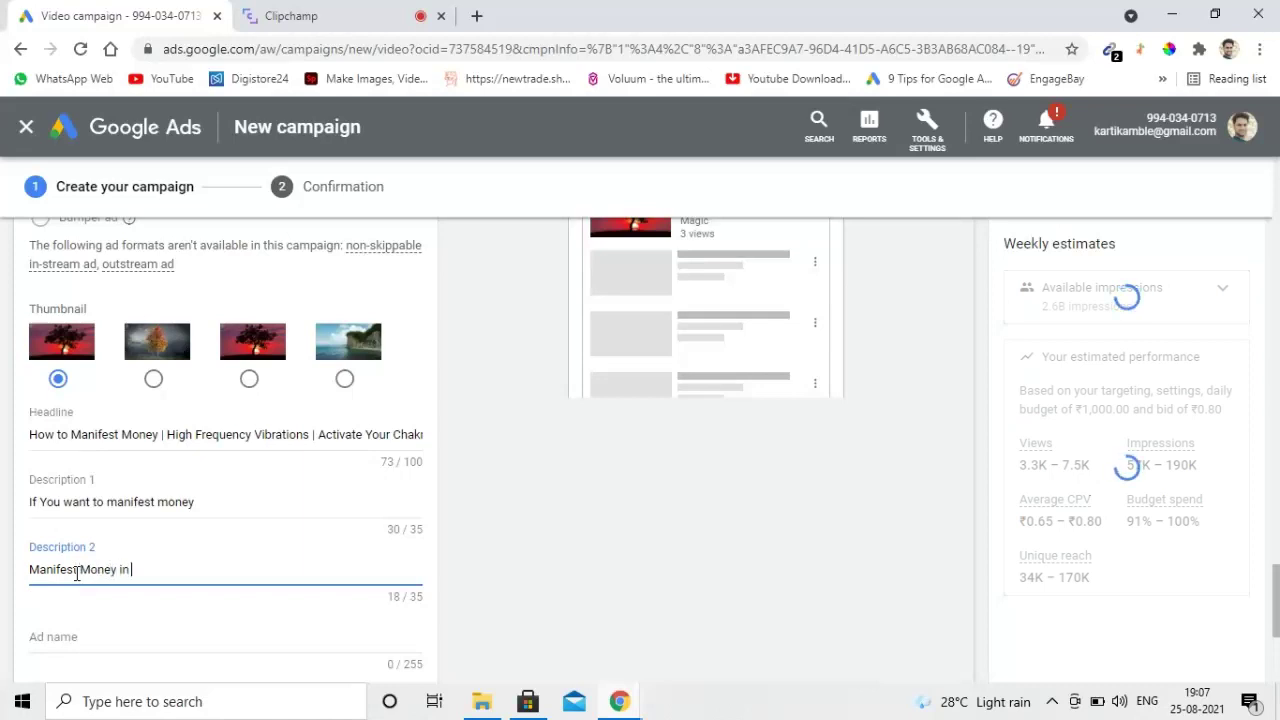
key("BackSpace")
key("BackSpace")
key("BackSpace")
key("BackSpace")
type("Real time")
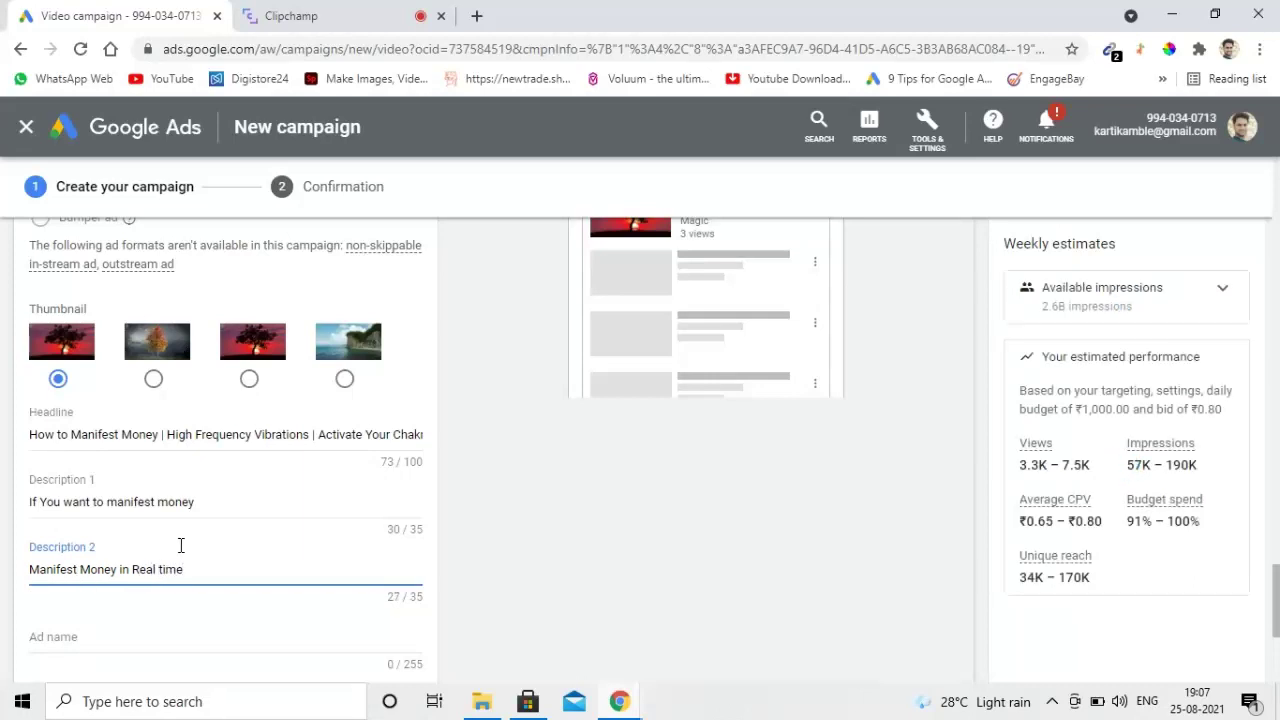
key("BackSpace")
key("BackSpace")
key("BackSpace")
key("BackSpace")
type("Time")
left_click(212, 608)
Name the ad "Spiritual"
left_click(156, 640)
type("Spiritual")
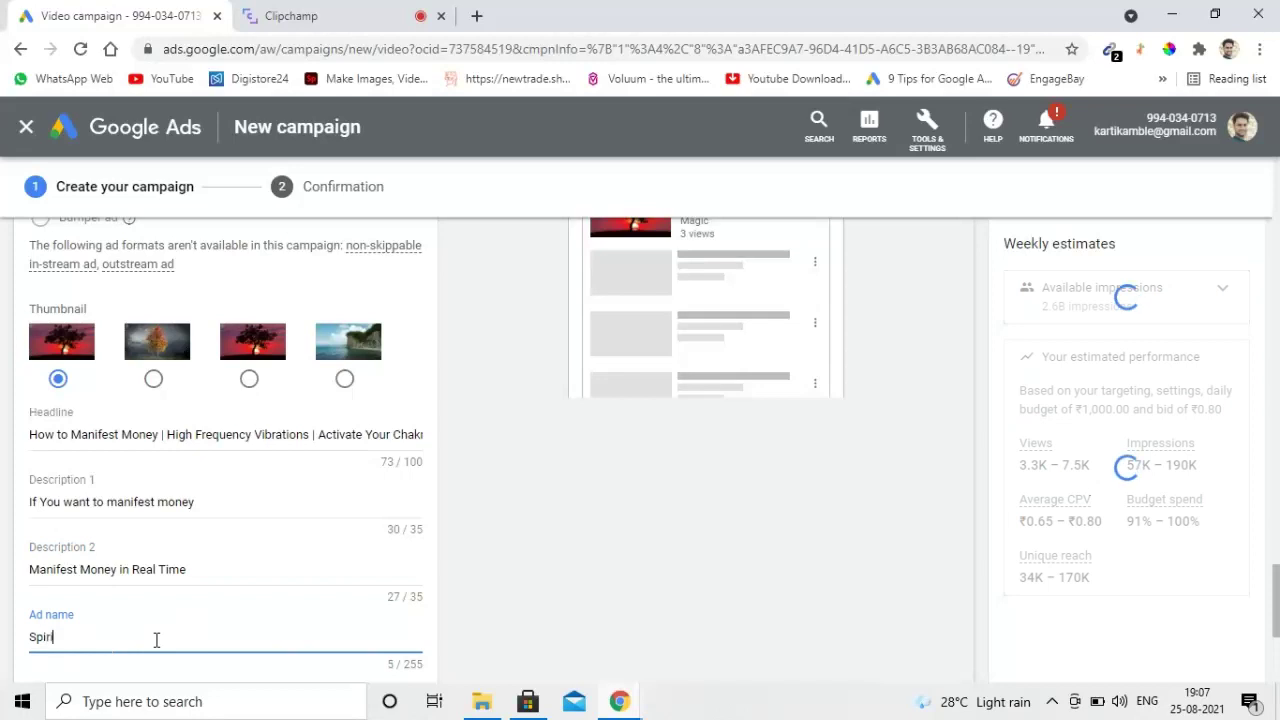
left_click(650, 503)
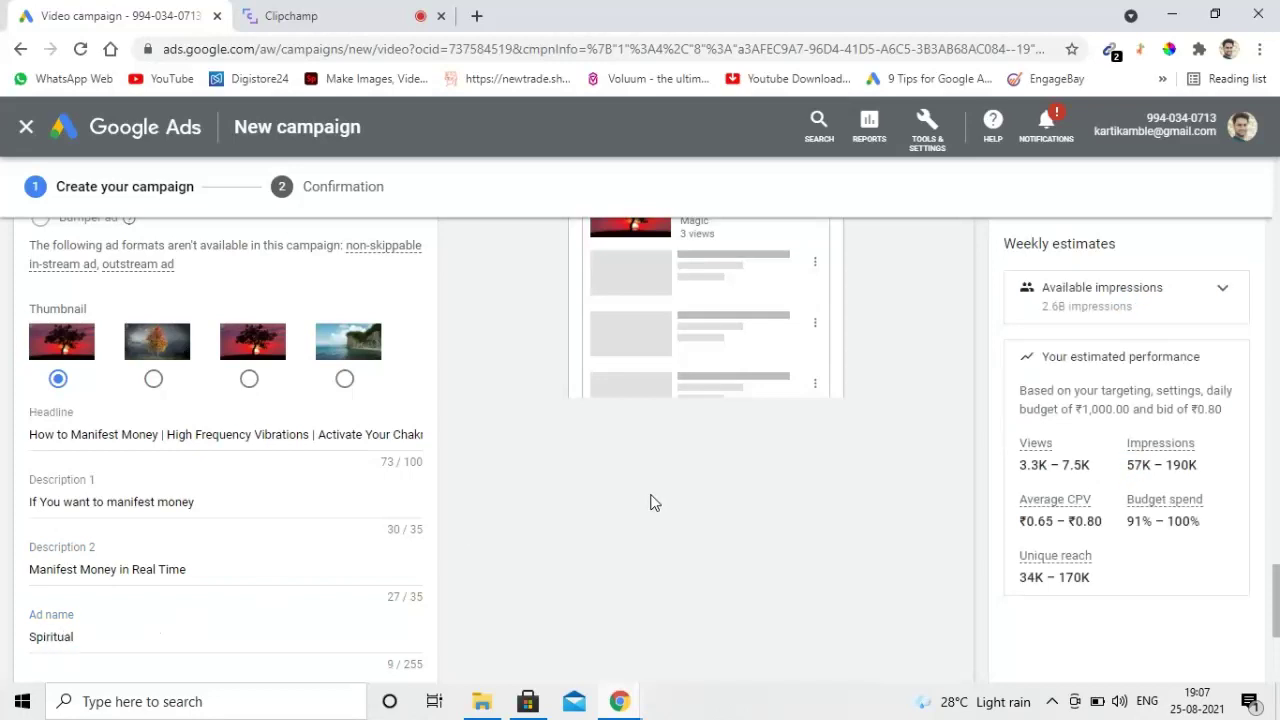
Clear the text of Description 1 and begin it with "Manifest"
scroll(650, 503, "down", 3)
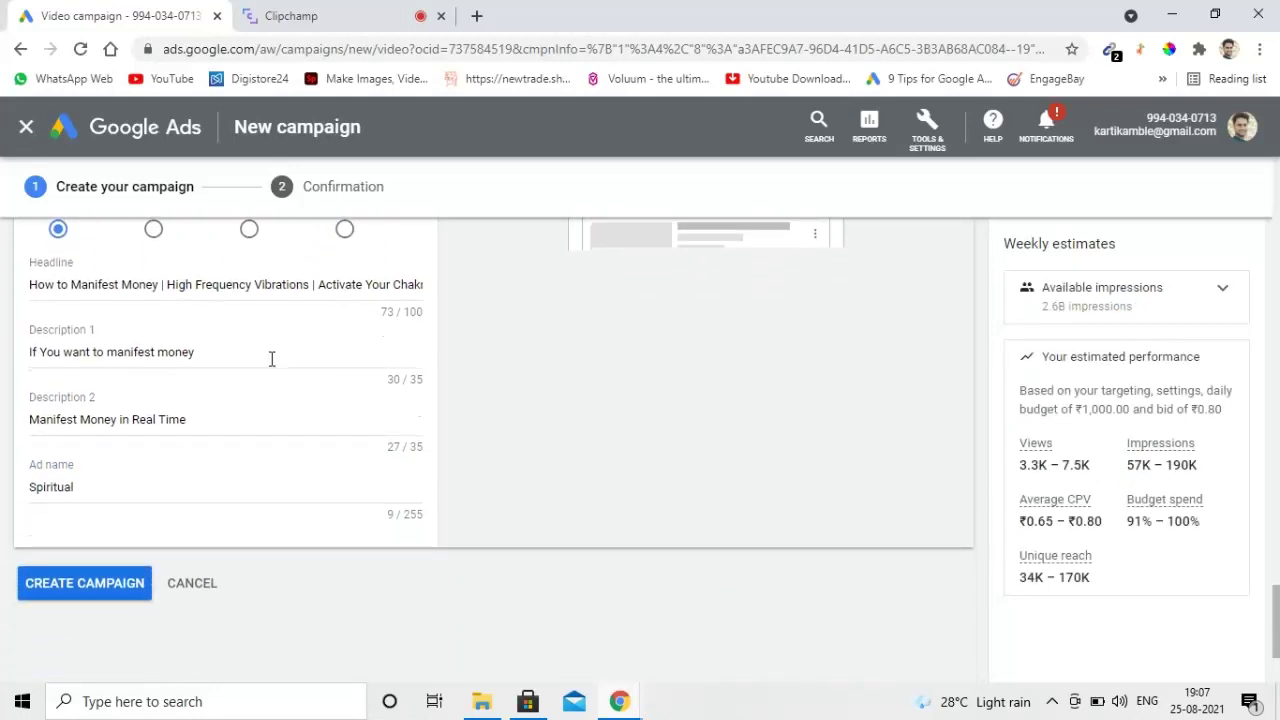
left_click(202, 358)
key("ctrl+a")
key("BackSpace")
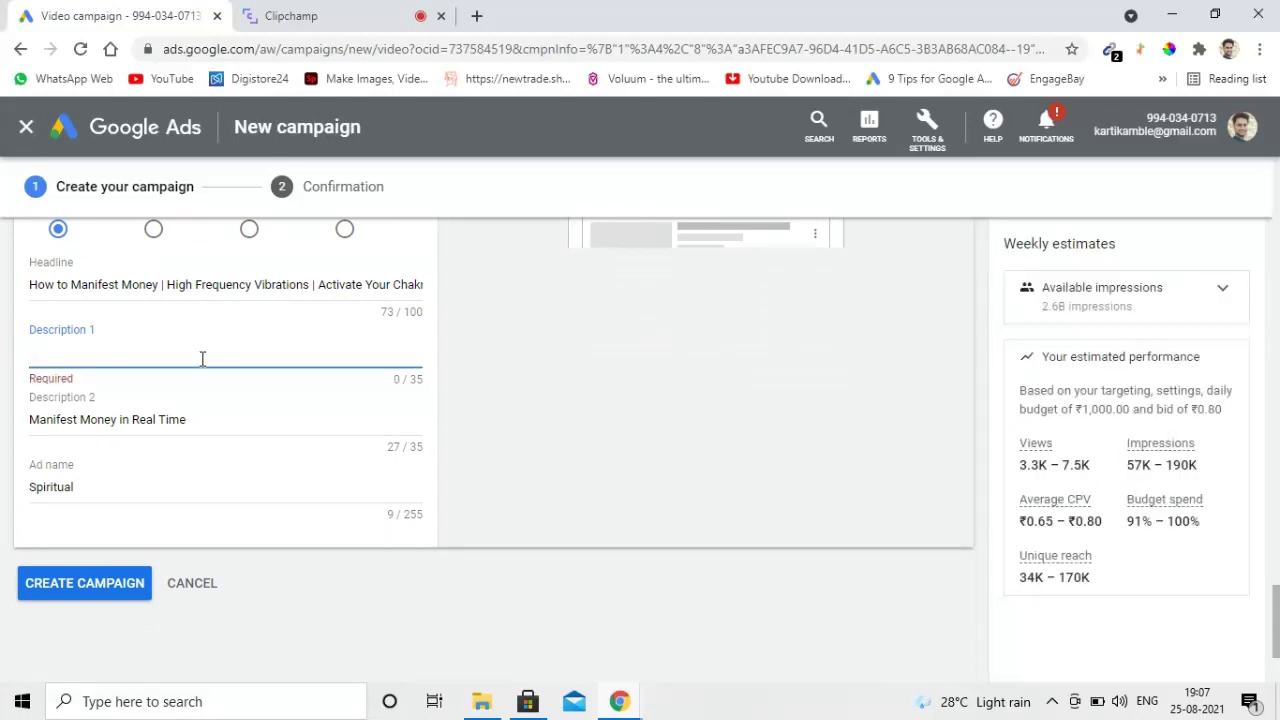
type("Manifes")
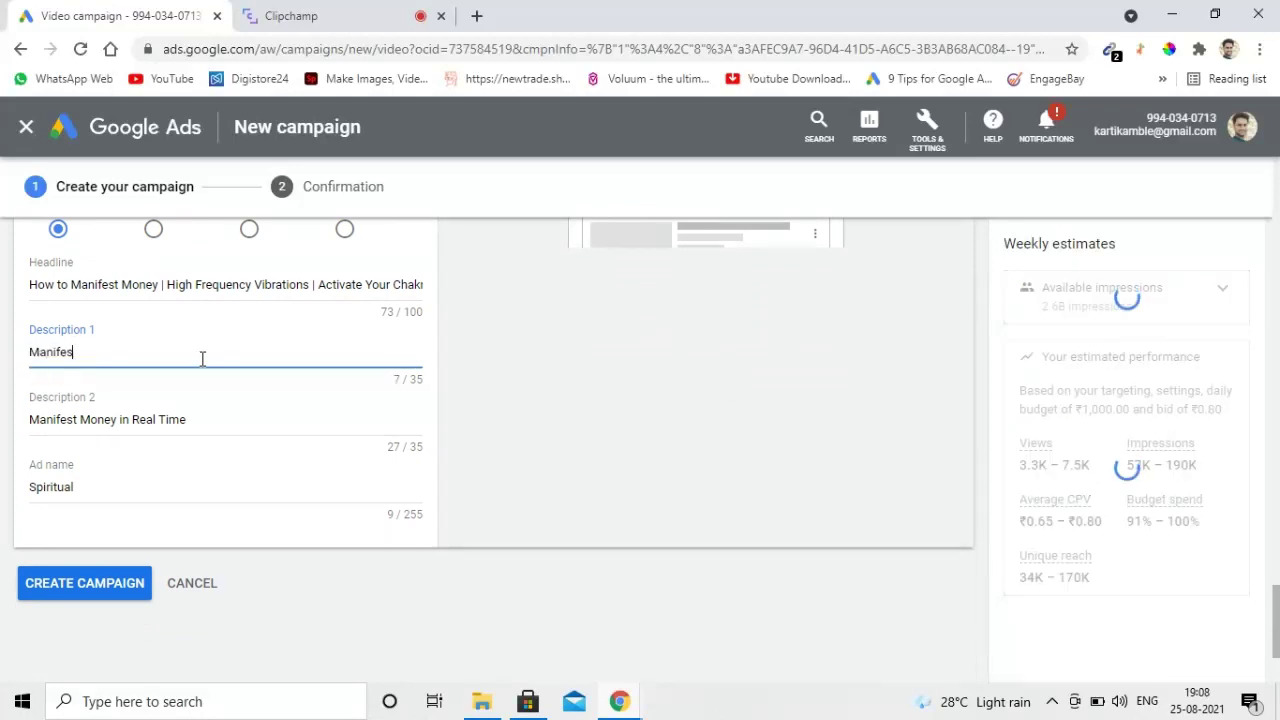
type("t health")
key("BackSpace")
key("BackSpace")
key("BackSpace")
key("BackSpace")
key("BackSpace")
key("BackSpace")
key("BackSpace")
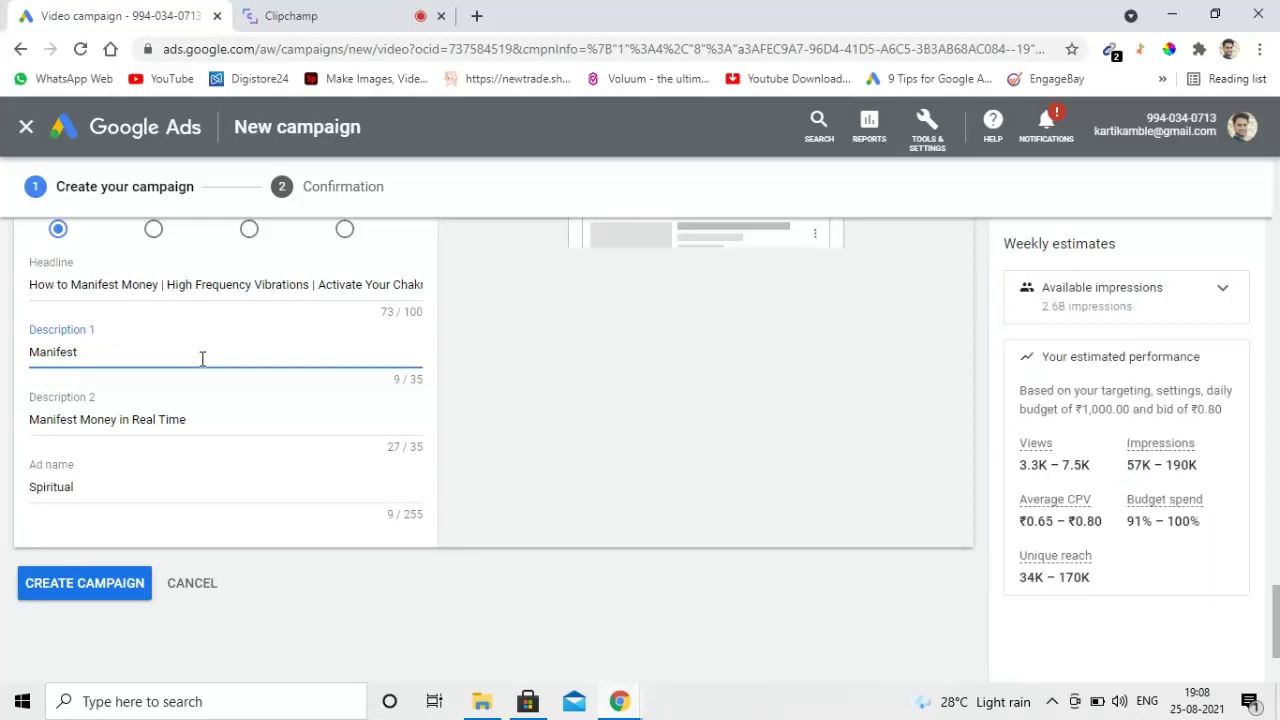
Complete Description 1 by adding "Health and Wealth" after "Manifest"
type("health")
key("BackSpace")
key("BackSpace")
key("BackSpace")
key("BackSpace")
key("BackSpace")
key("BackSpace")
key("BackSpace")
type("Health and Weal")
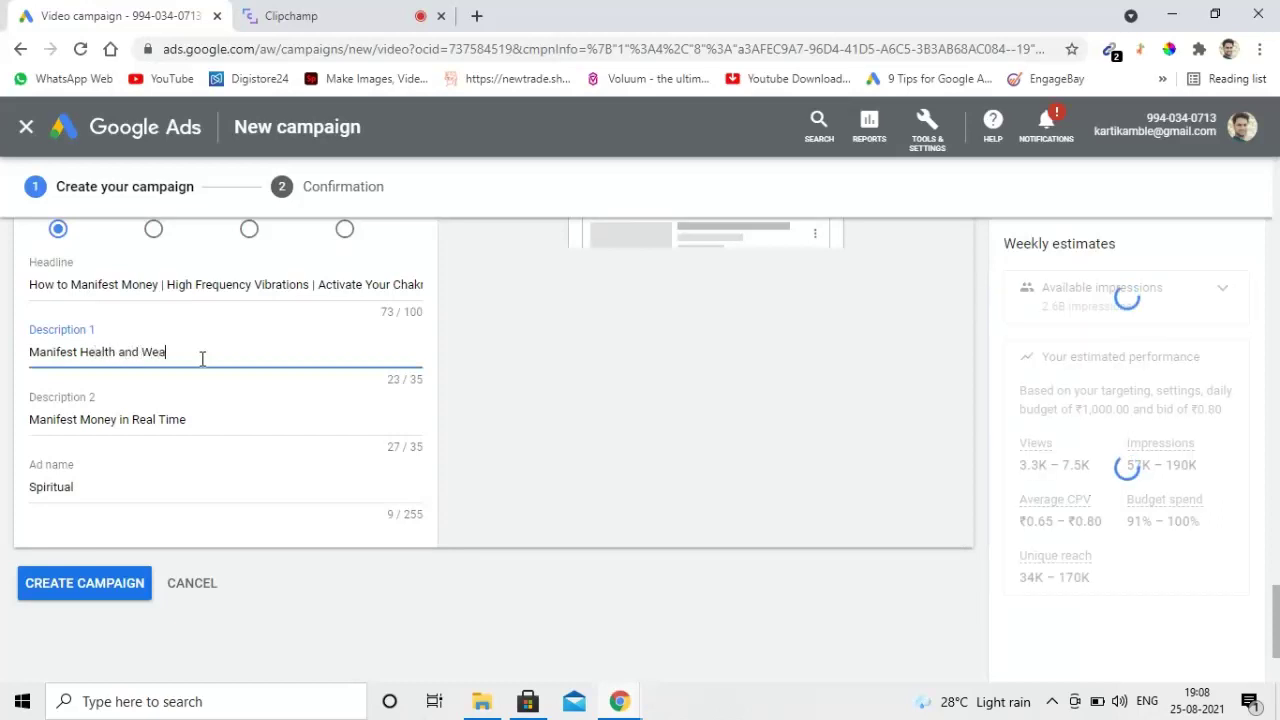
type("th")
Create the campaign, continue to it and open the Disc1 ad group to view its ad
left_click(124, 583)
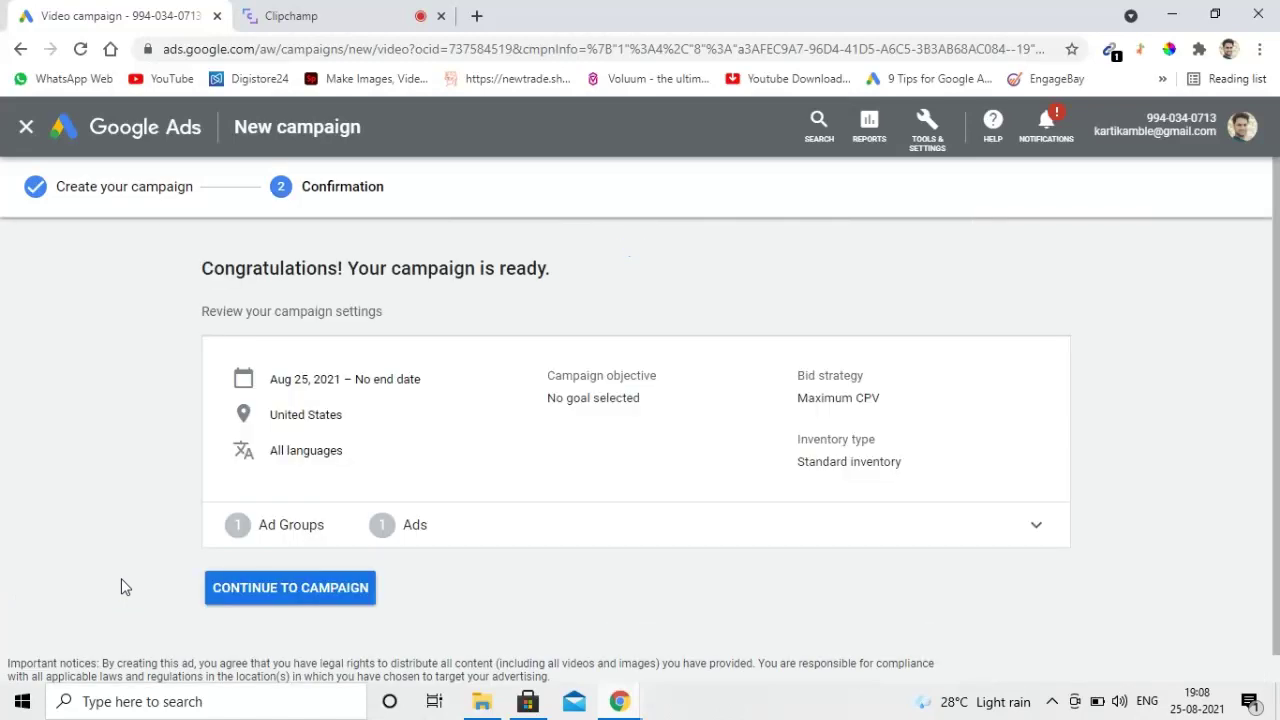
left_click(249, 598)
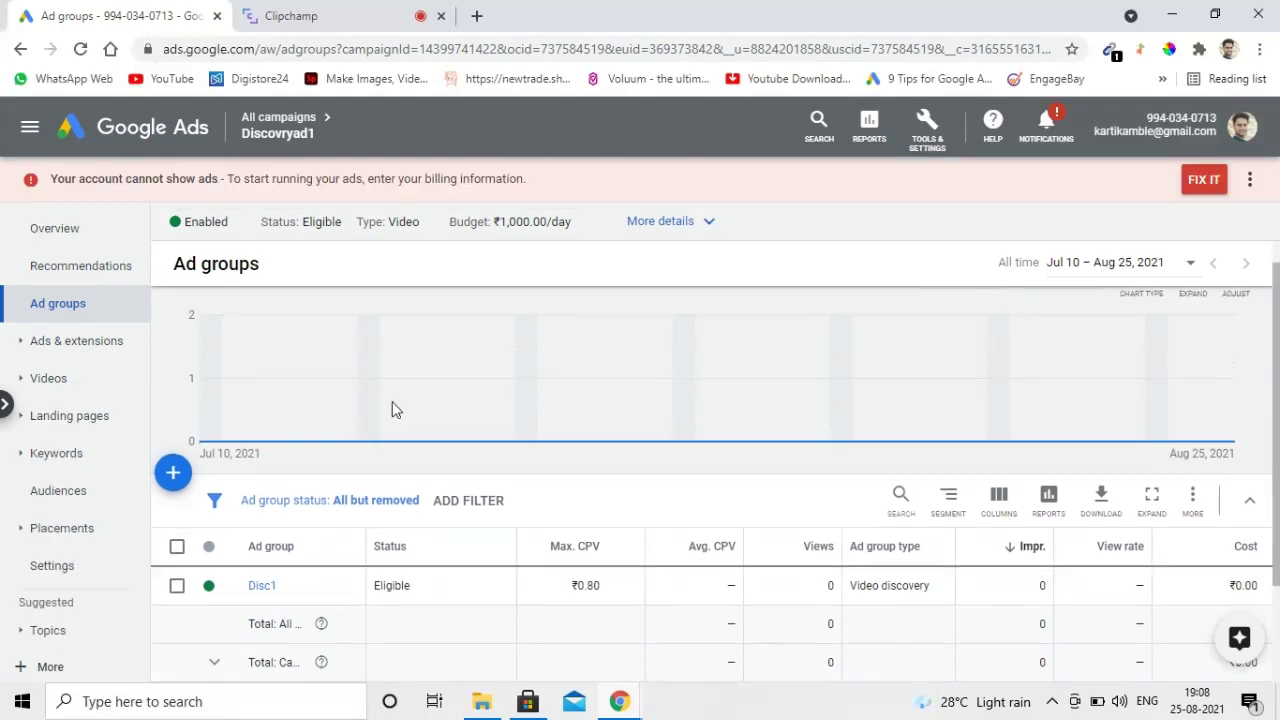
left_click(262, 586)
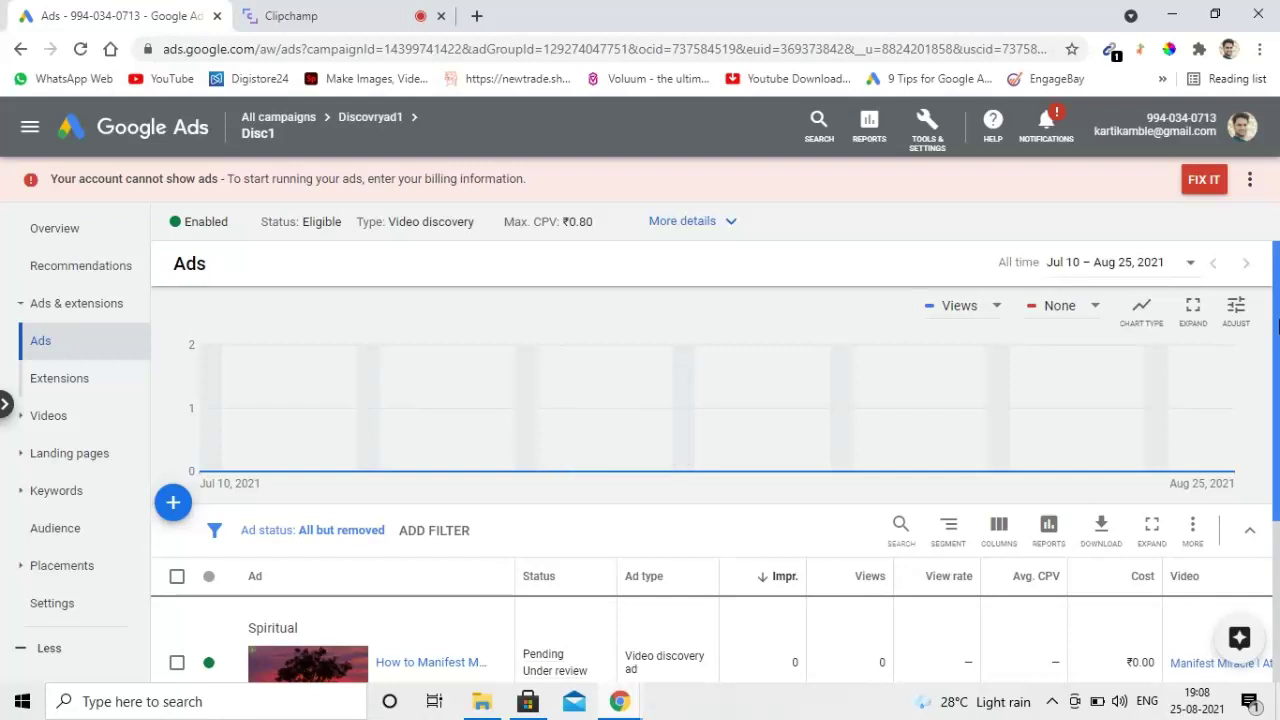
scroll(1277, 398, "down", 2)
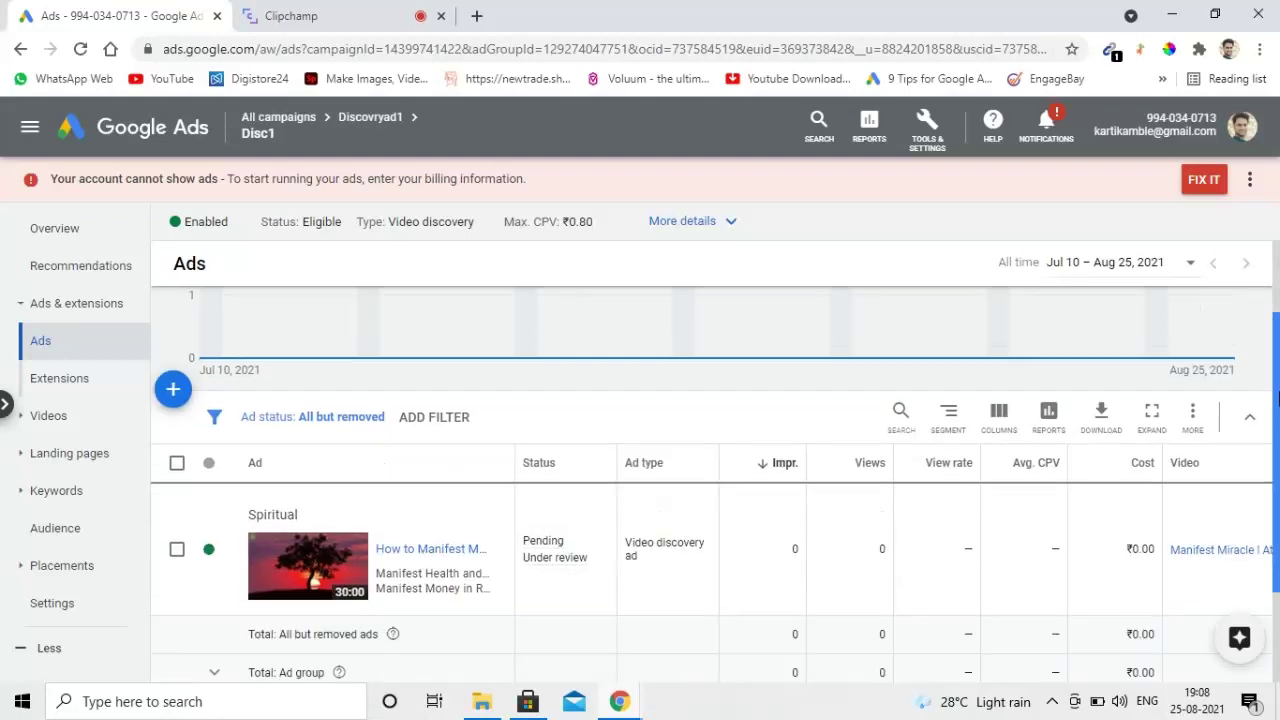
Add and save the display/video keywords spiritual, manifestation and law of attraction for the Disc1 ad group
left_click(52, 494)
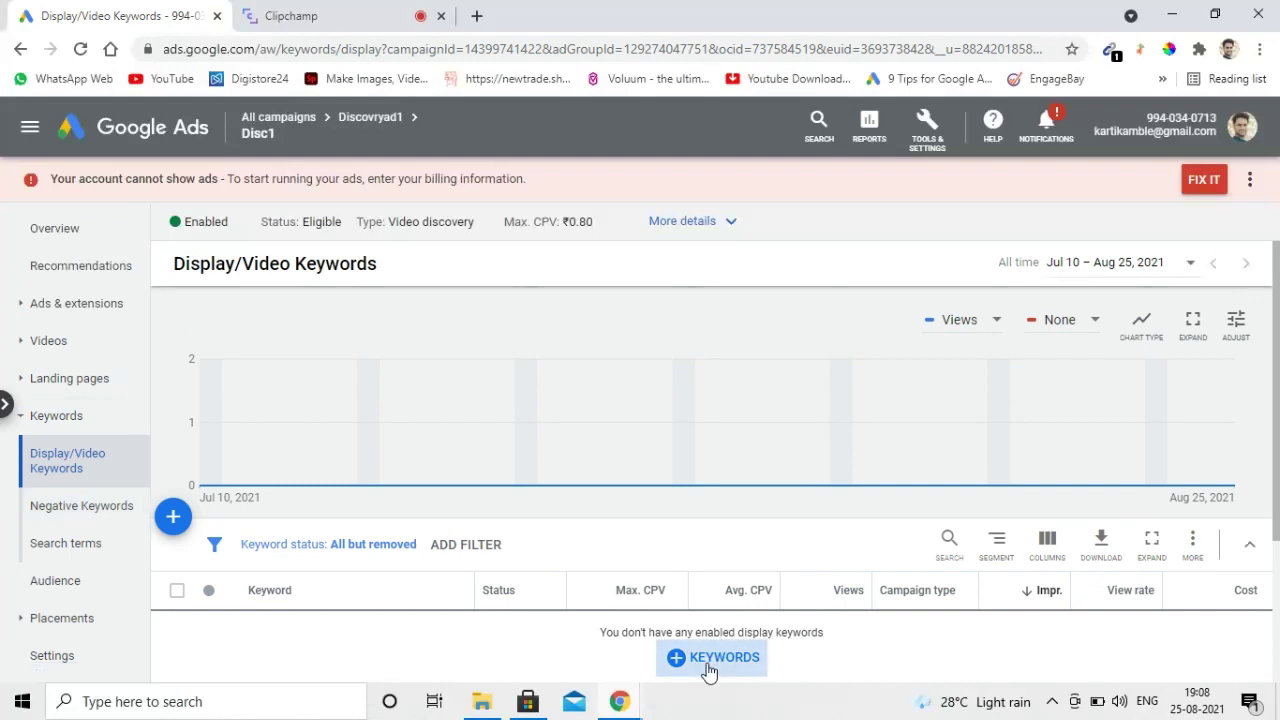
scroll(708, 670, "down", 2)
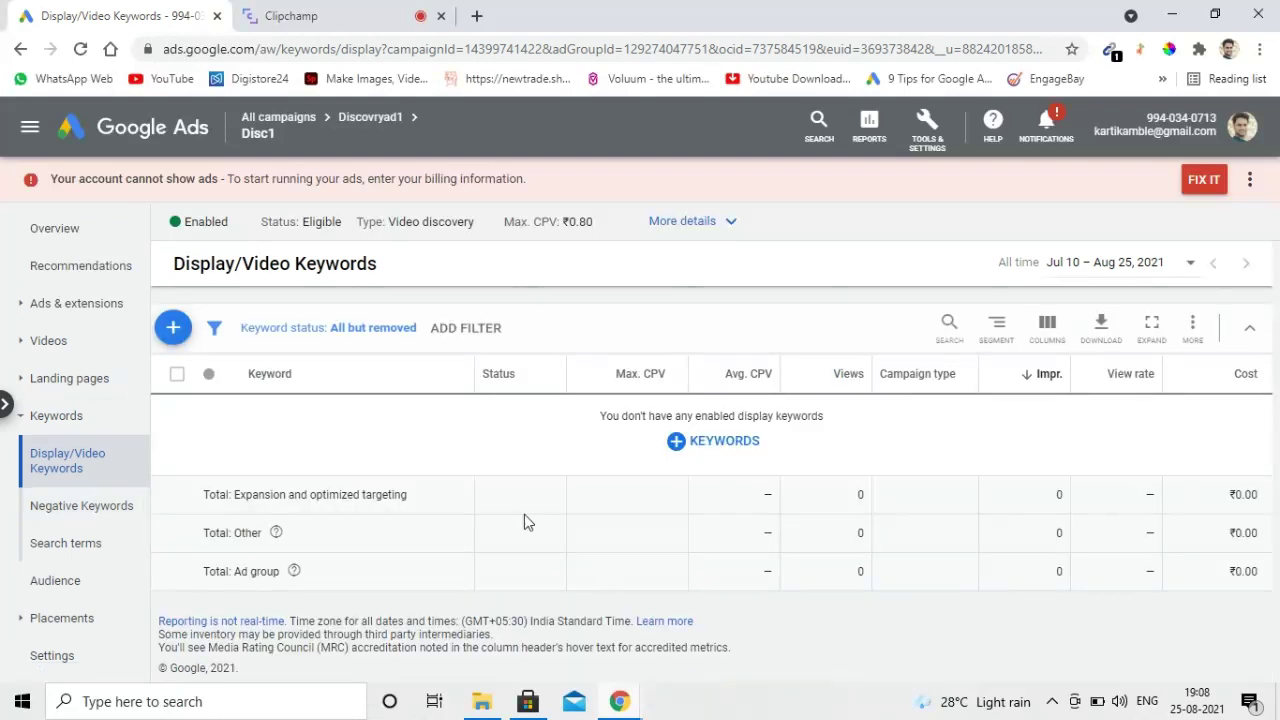
left_click(713, 441)
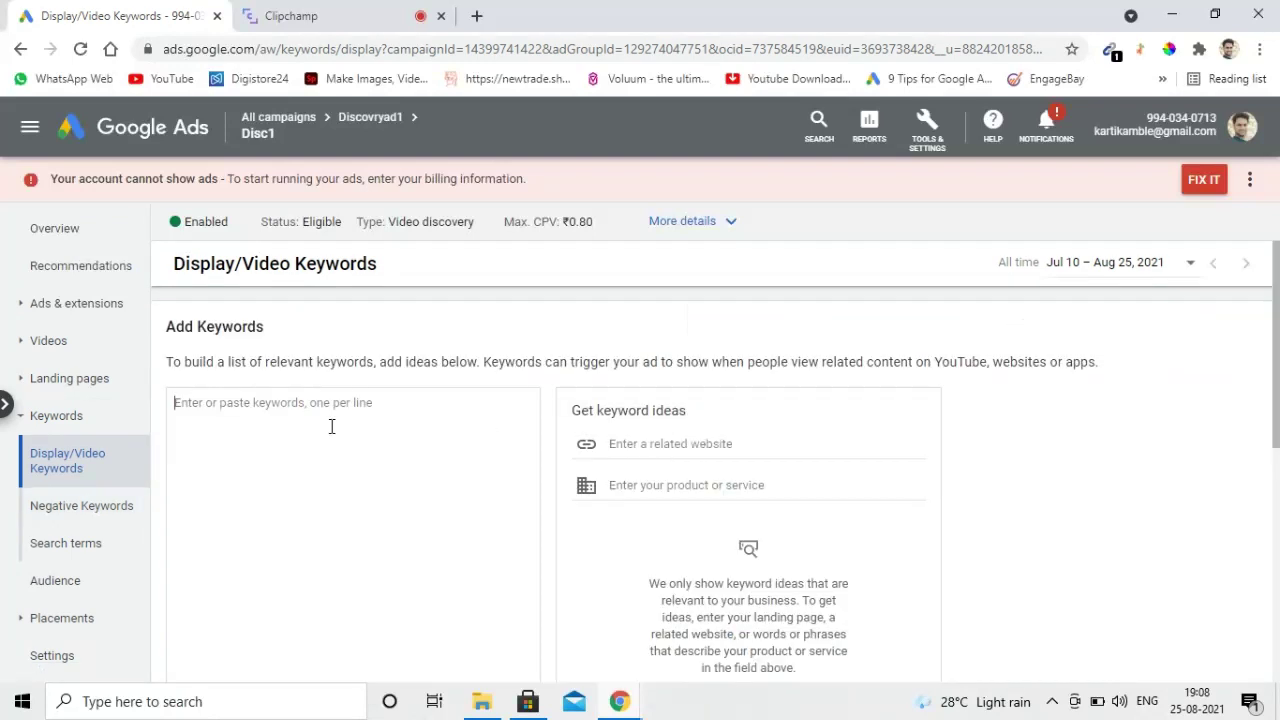
type("spi")
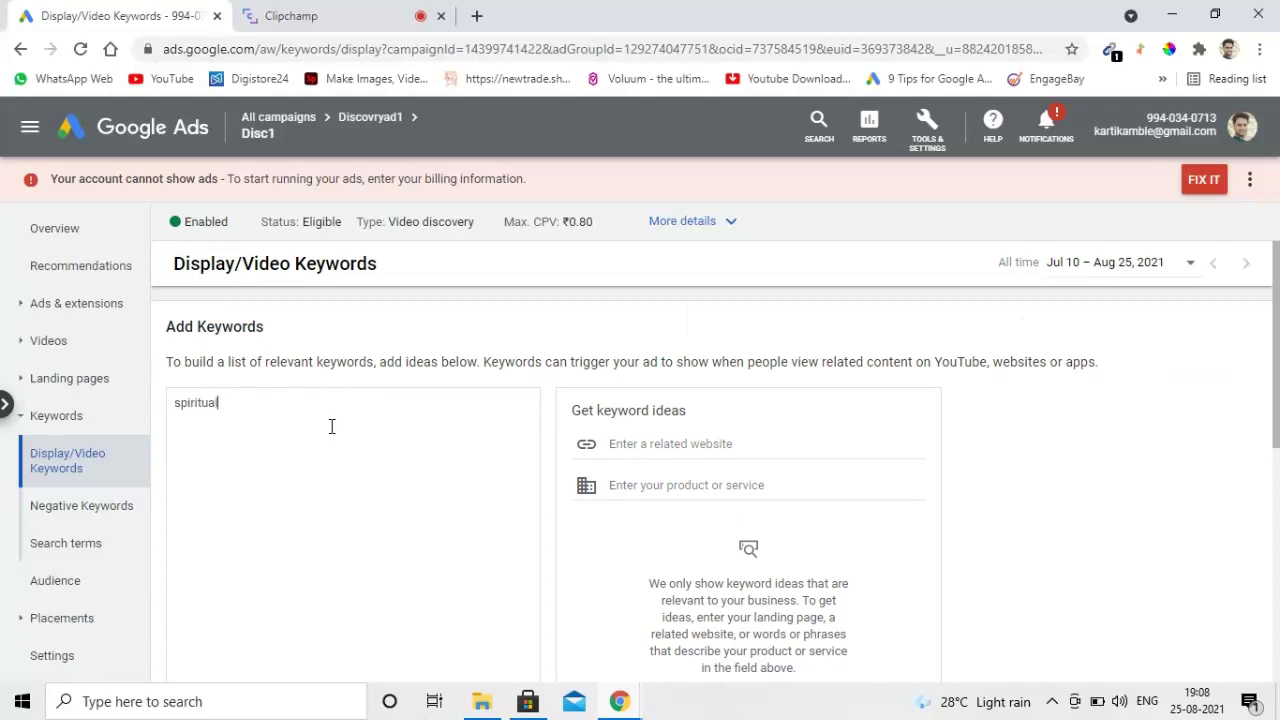
type("ritual")
key("Return")
type("manifes")
type("law of attraction")
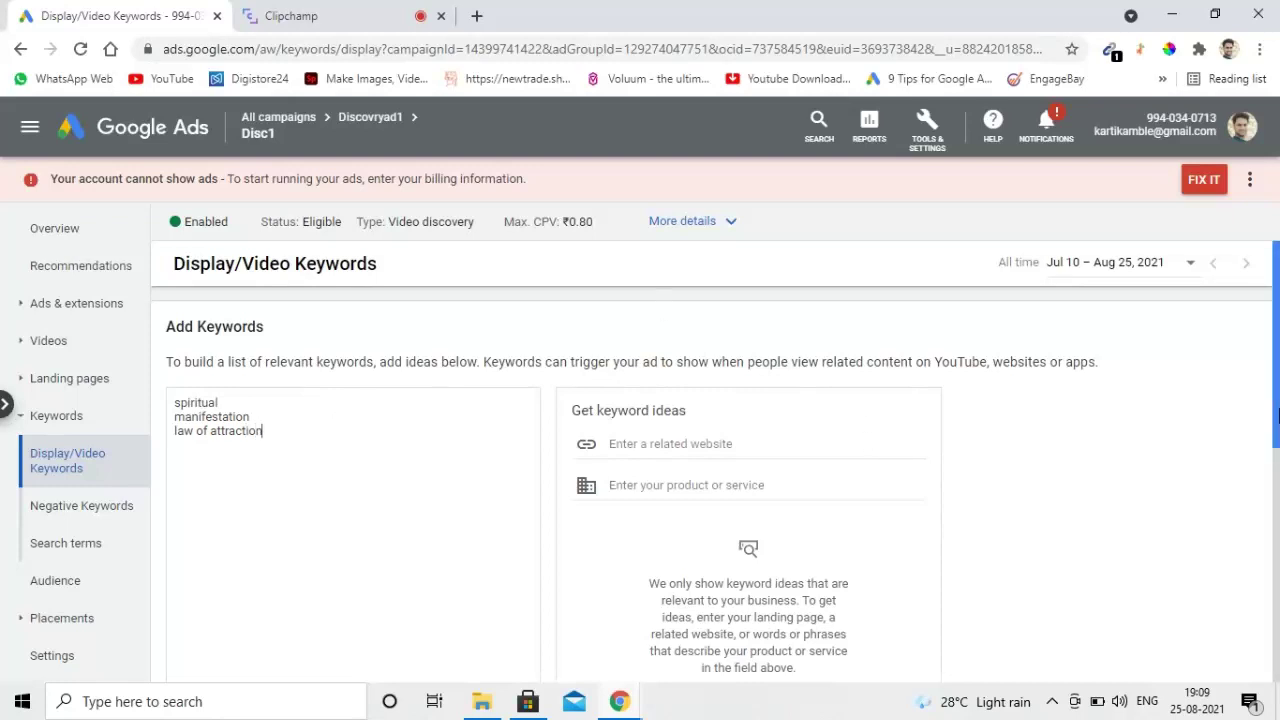
scroll(1276, 465, "down", 1)
scroll(1276, 465, "down", 2)
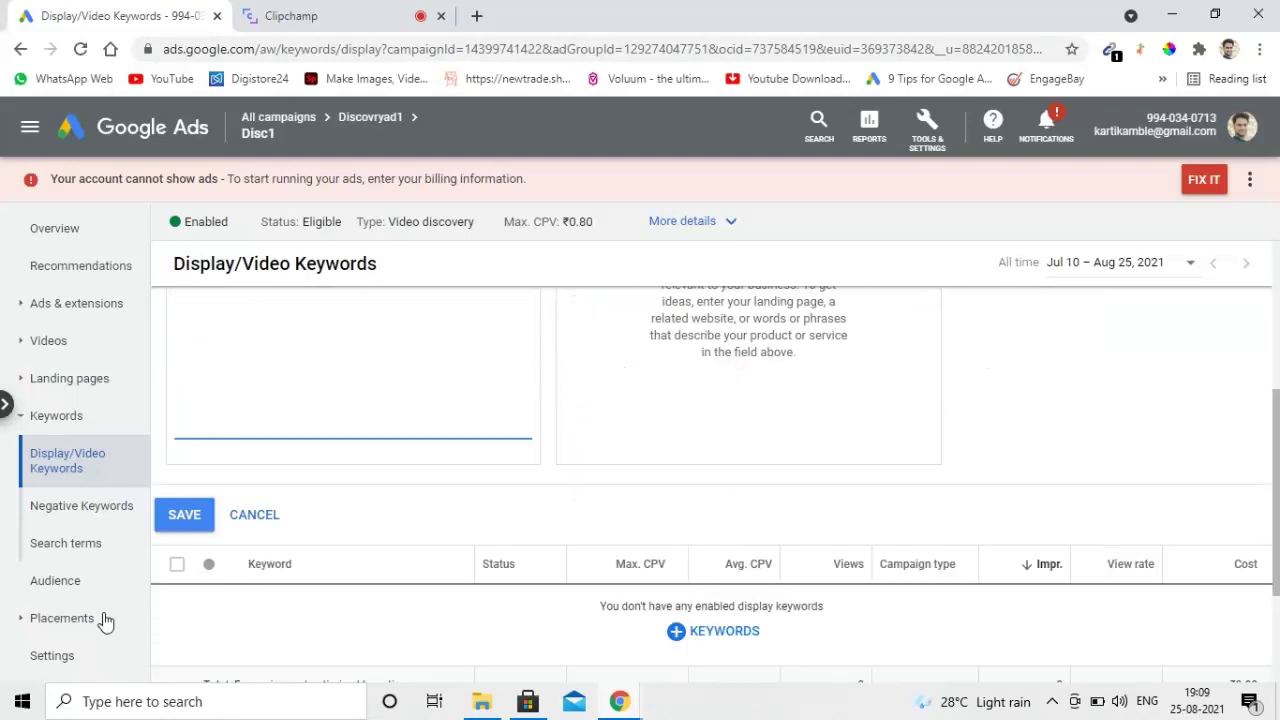
left_click(182, 514)
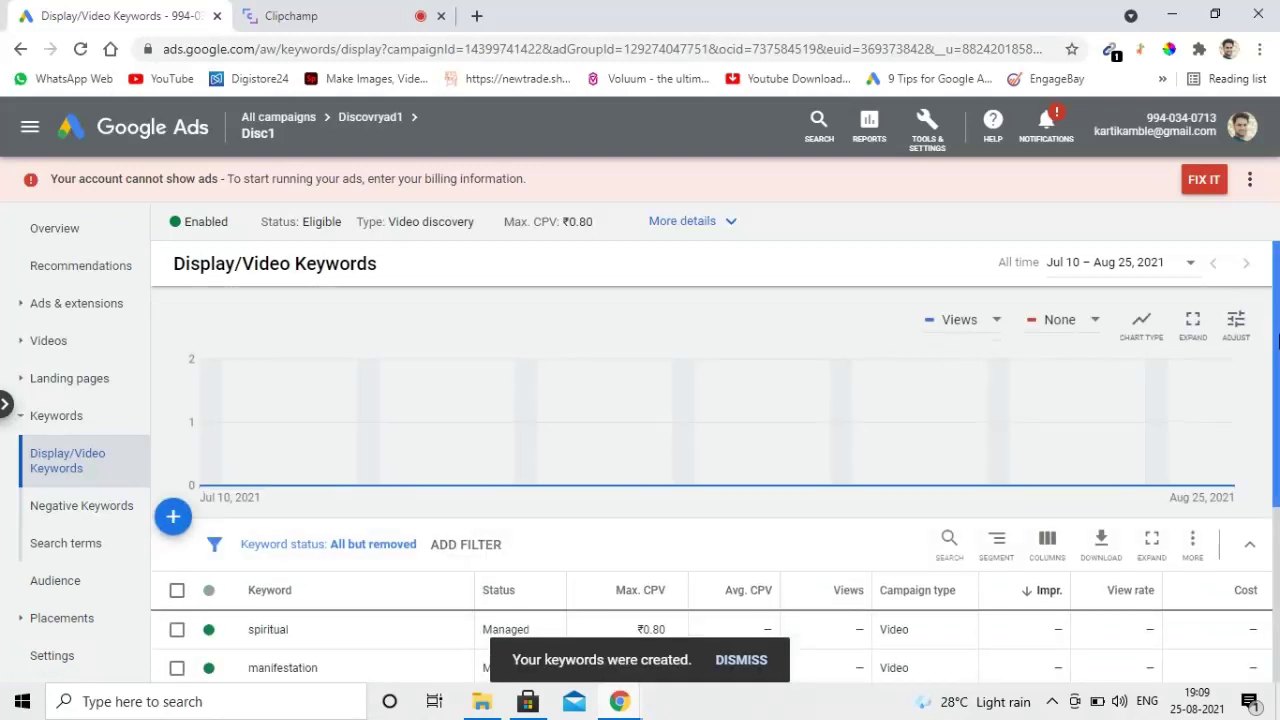
Review the Disc1 ad group's overview and its performance by device
mouse_move(1277, 342)
left_mouse_down()
mouse_move(1277, 408)
mouse_move(1277, 343)
left_mouse_up()
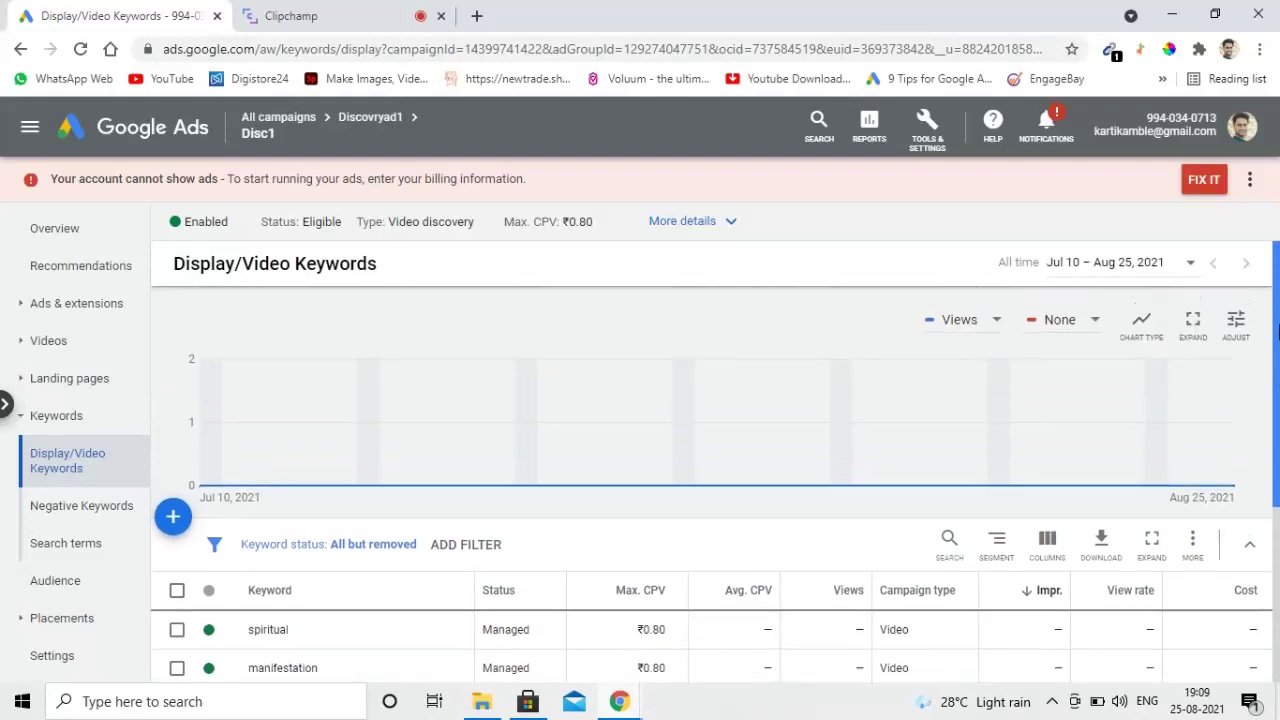
left_click(58, 230)
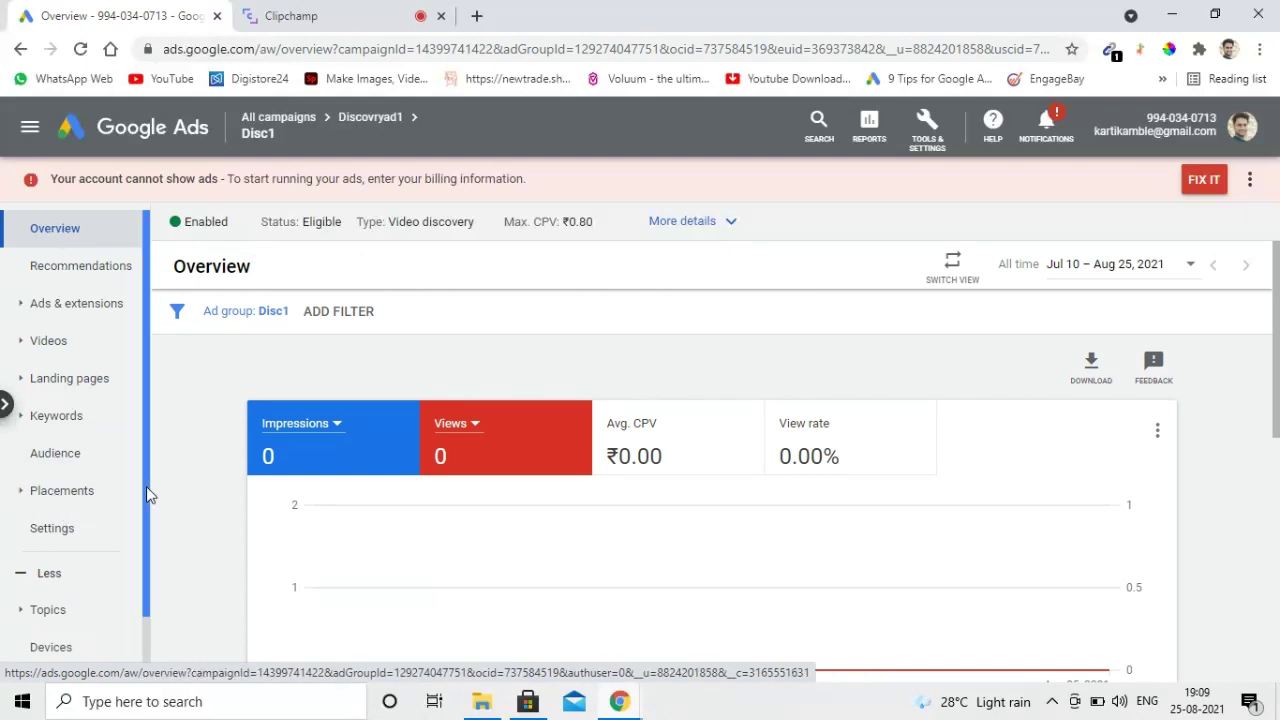
scroll(146, 486, "down", 2)
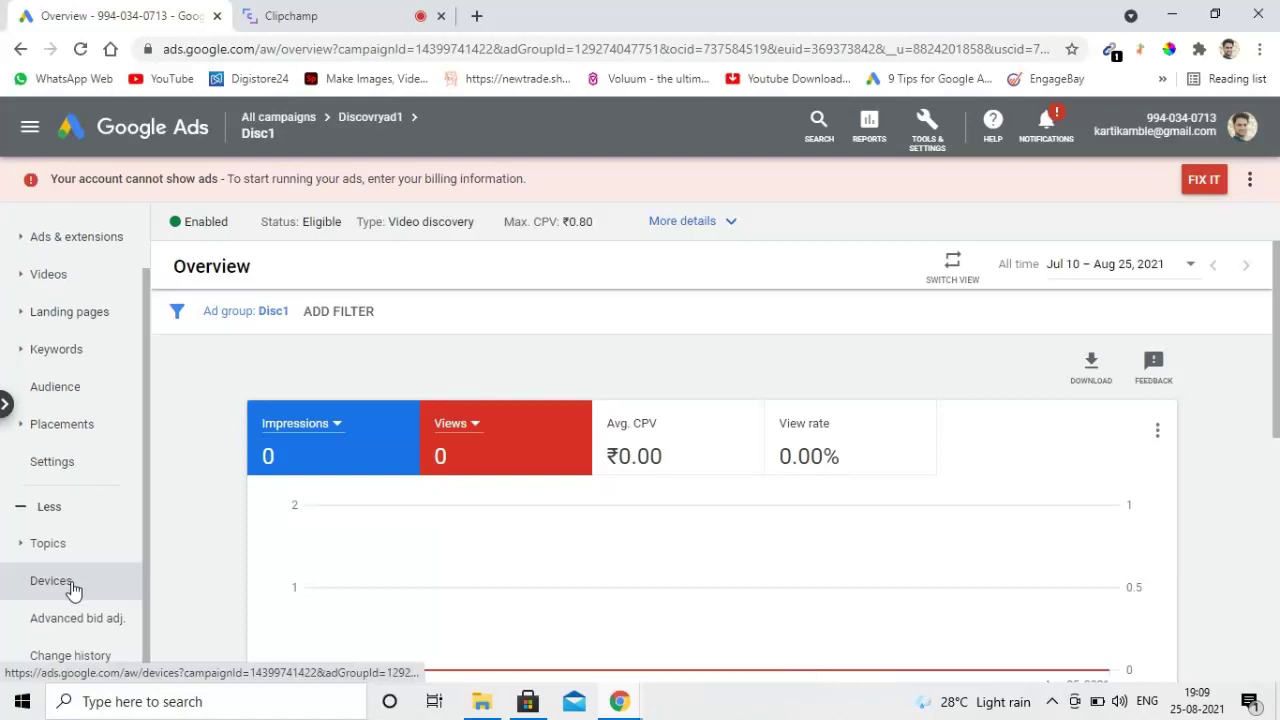
left_click(52, 581)
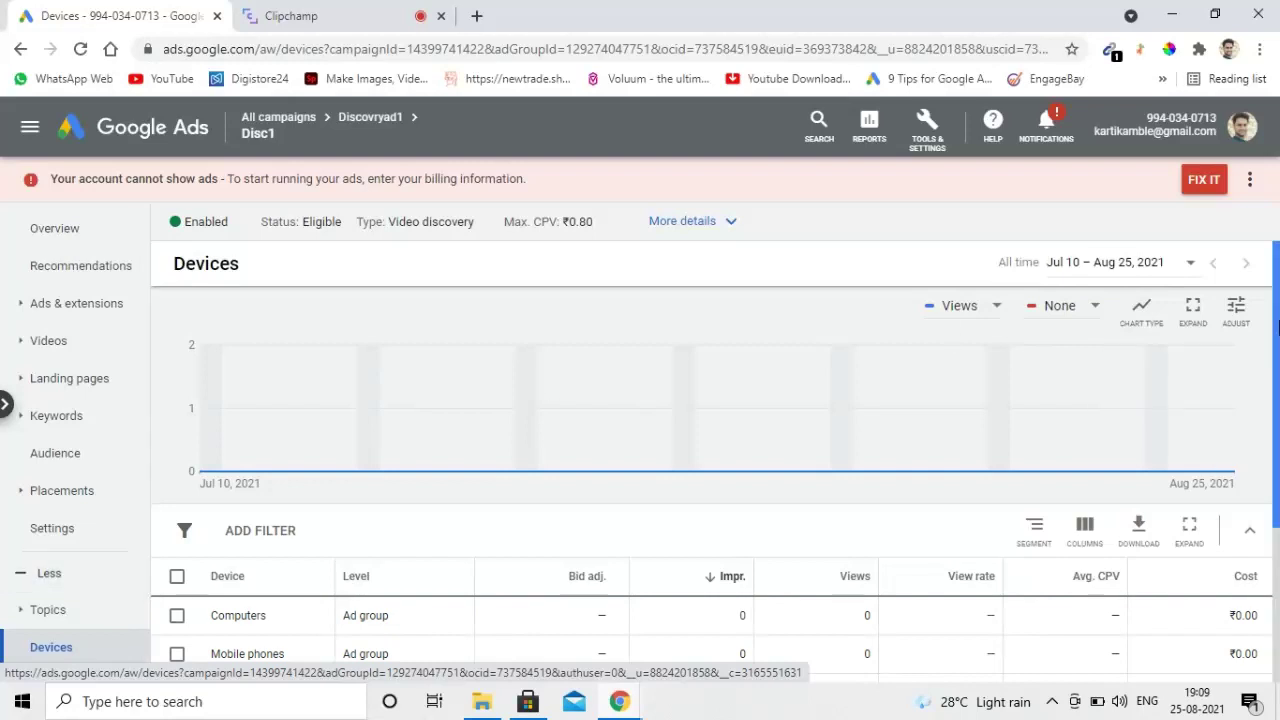
left_click_drag(1276, 325, 1266, 425)
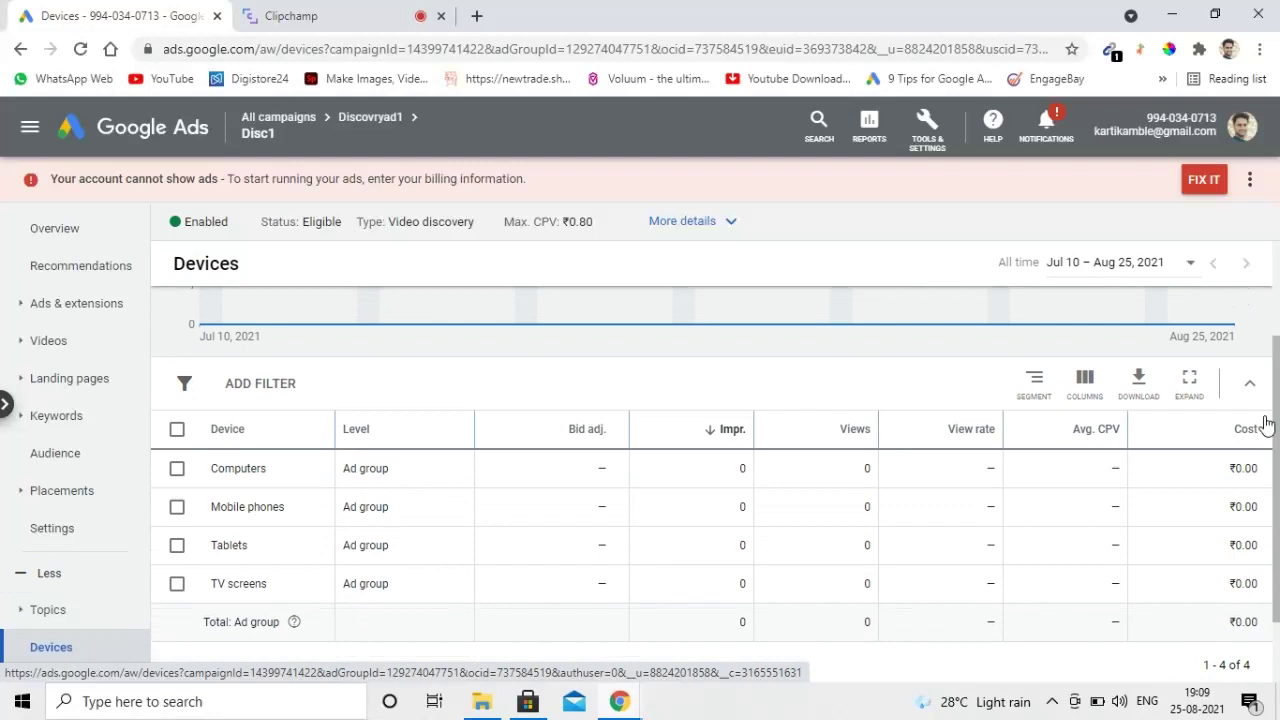